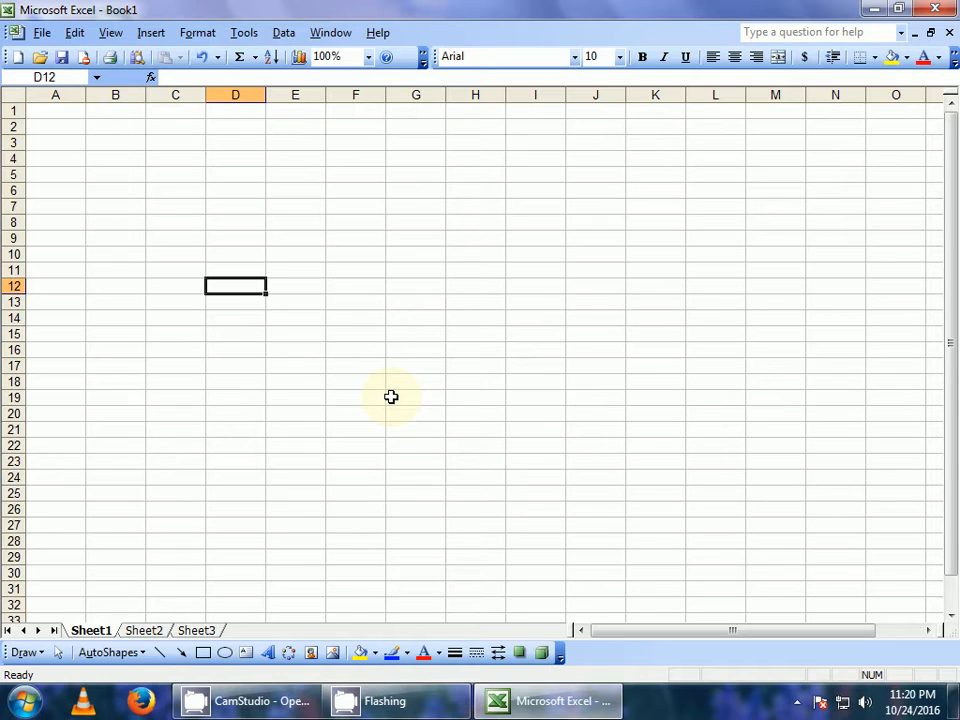
Step: Enter the title Attendance Sheet in cell A1
click(68, 114)
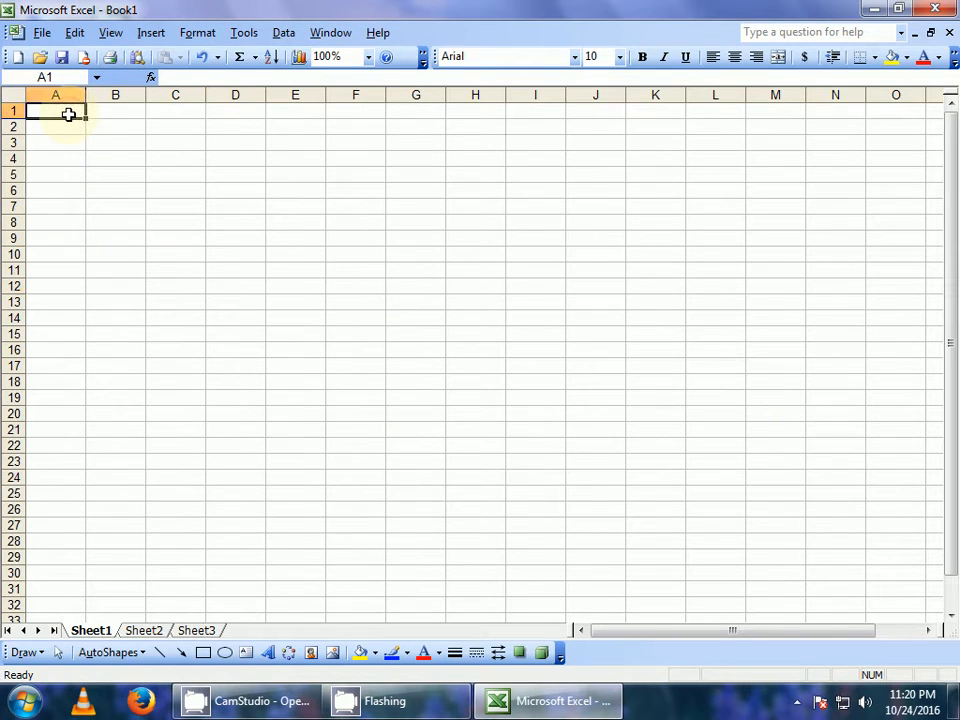
text(A)
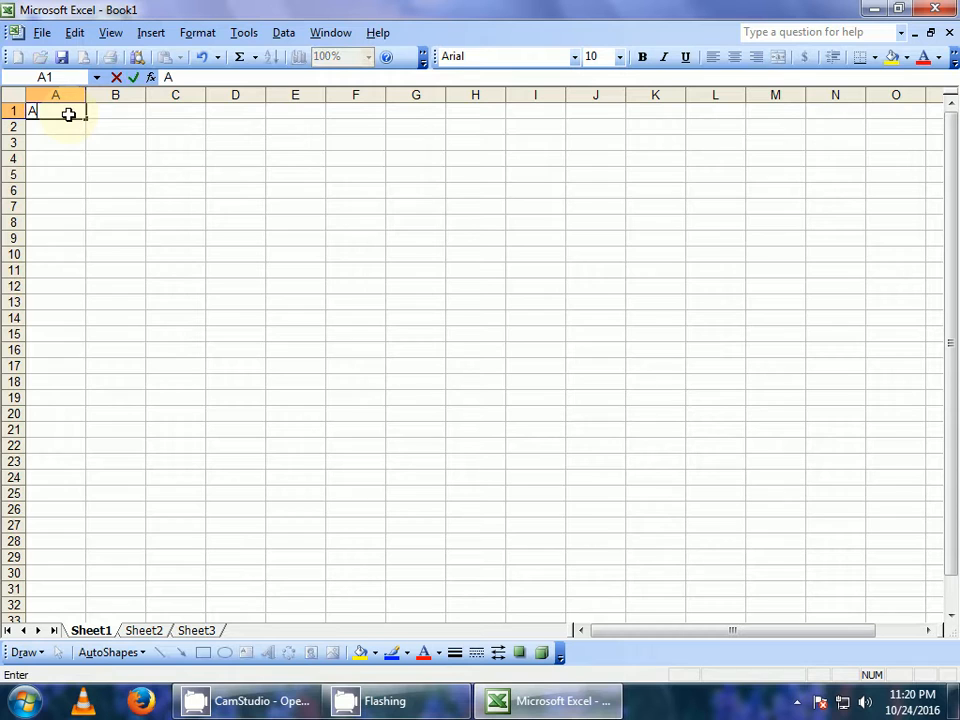
text(ttendance S)
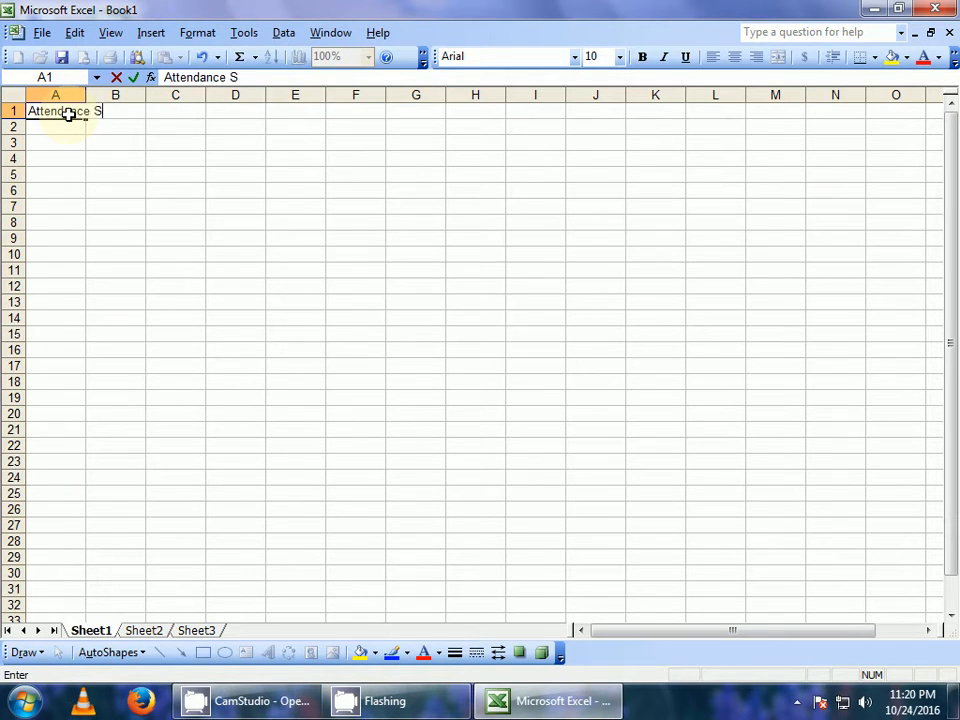
text(heet)
click(99, 187)
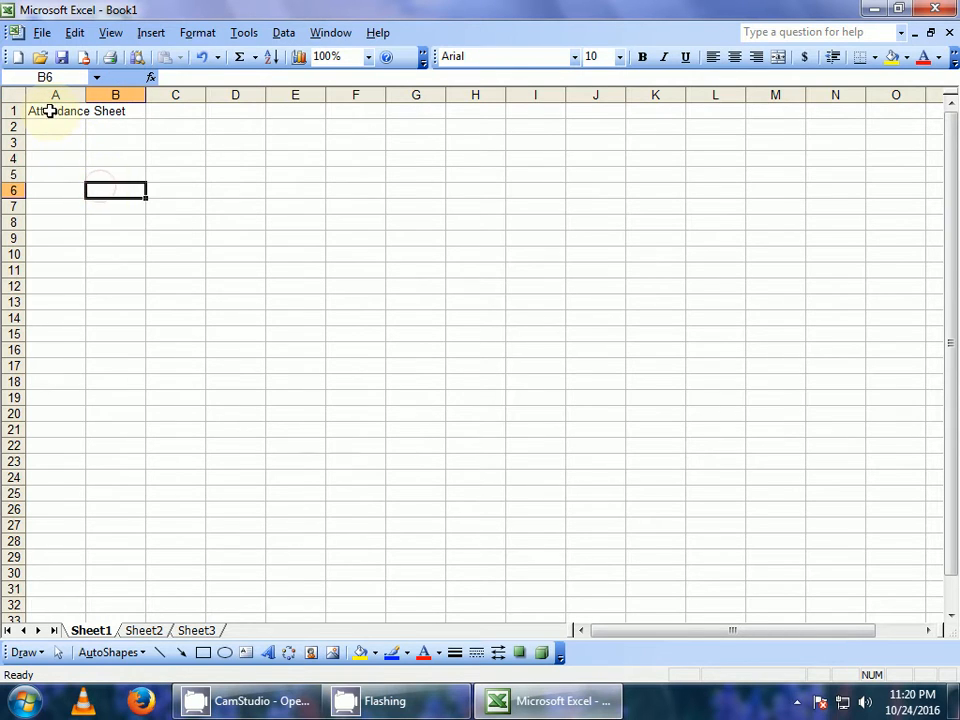
Step: Set the font size of the title in cell A1 to 22
click(56, 110)
click(620, 57)
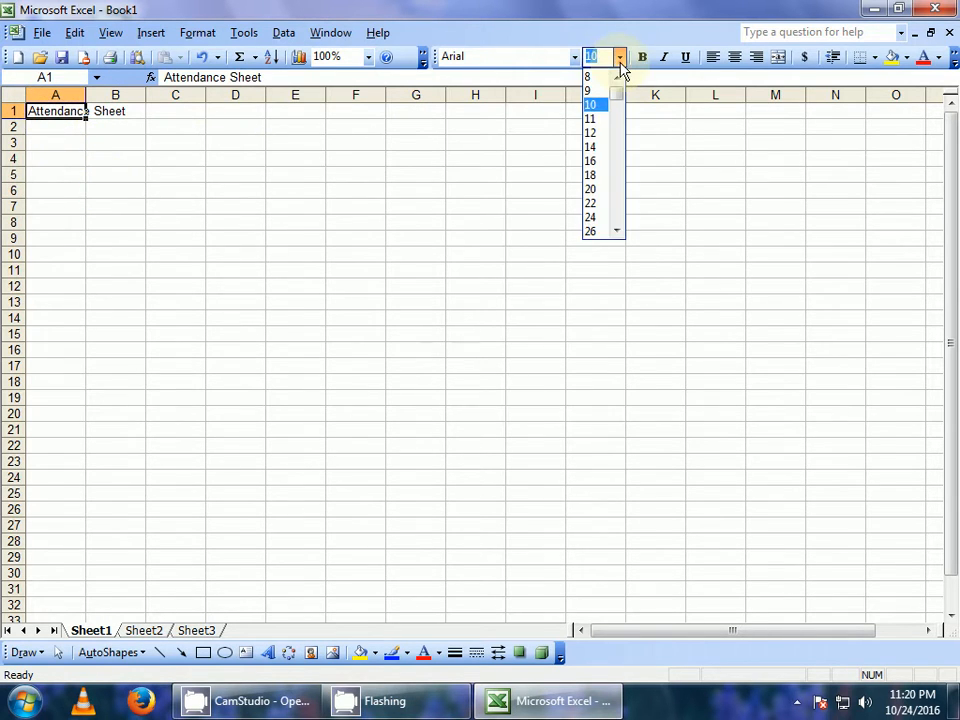
click(592, 204)
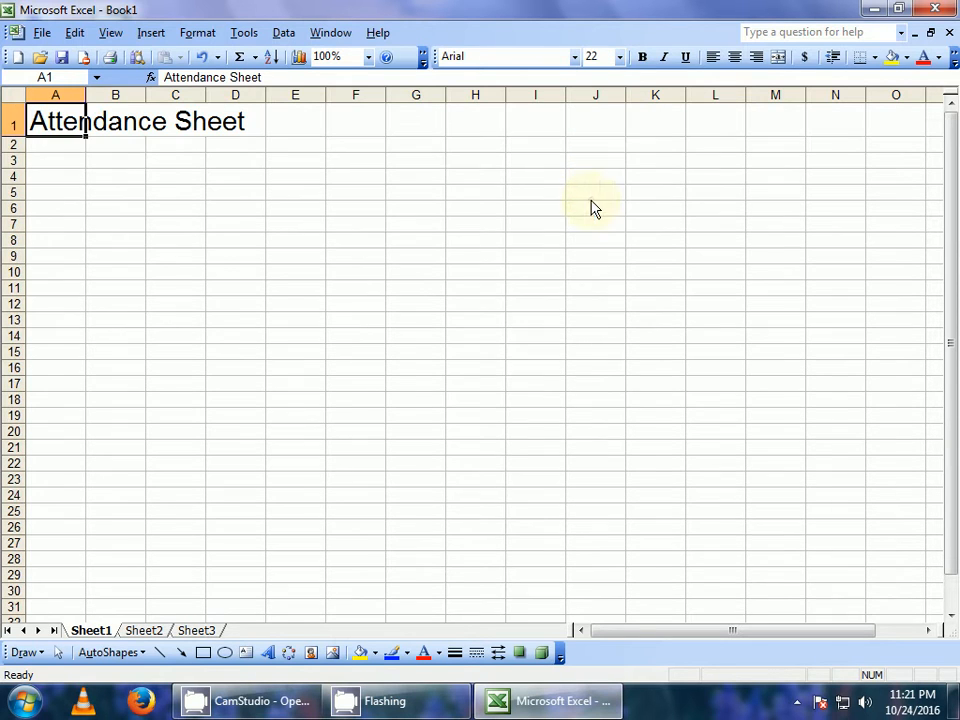
click(198, 238)
Step: Enter the column headers S/No in A2 and Name in B2
click(56, 144)
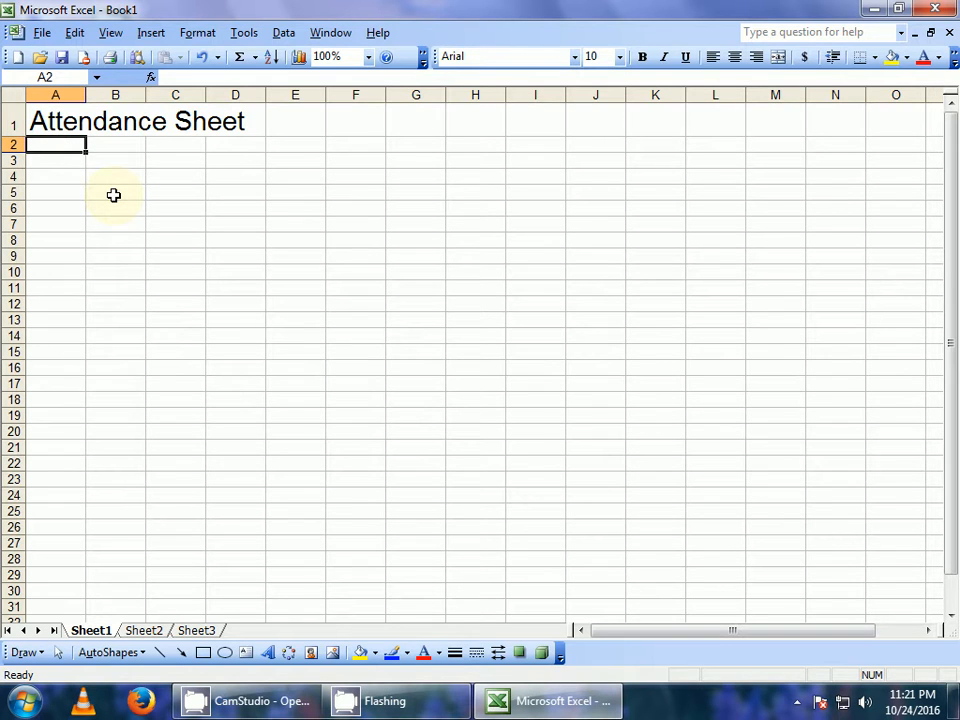
text(S/No)
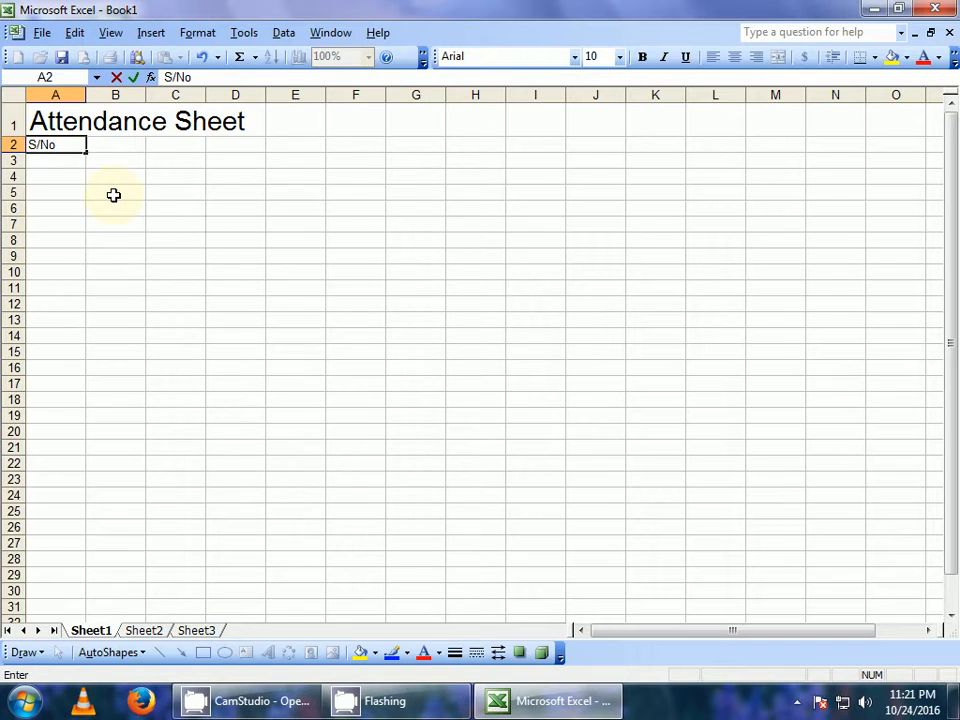
key(Return)
key(Up)
key(Right)
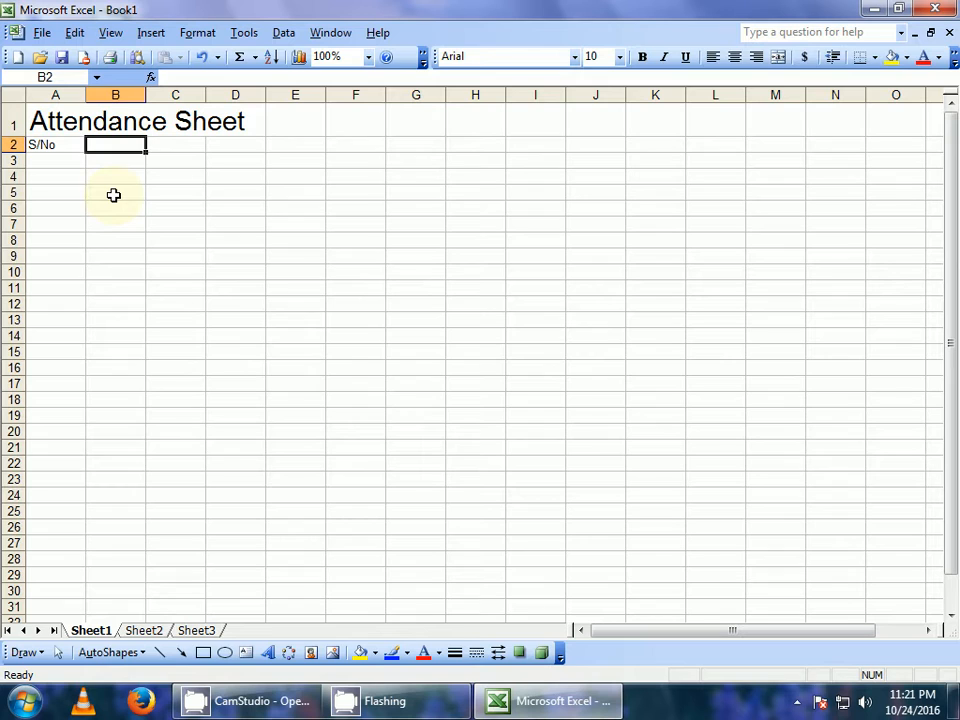
text(Name)
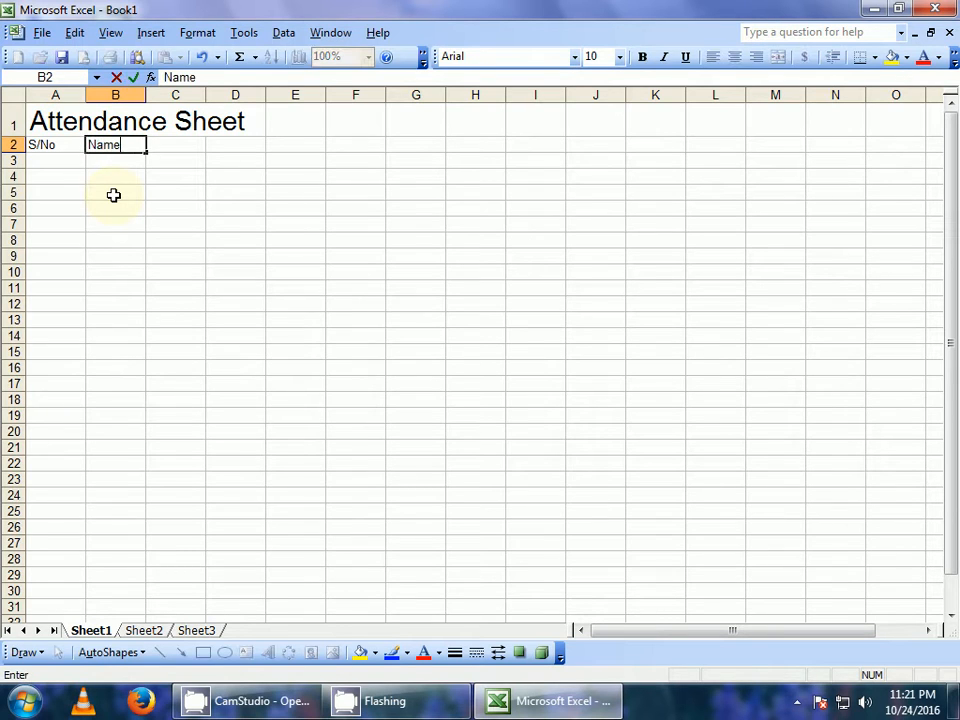
key(Return)
key(Up)
key(Right)
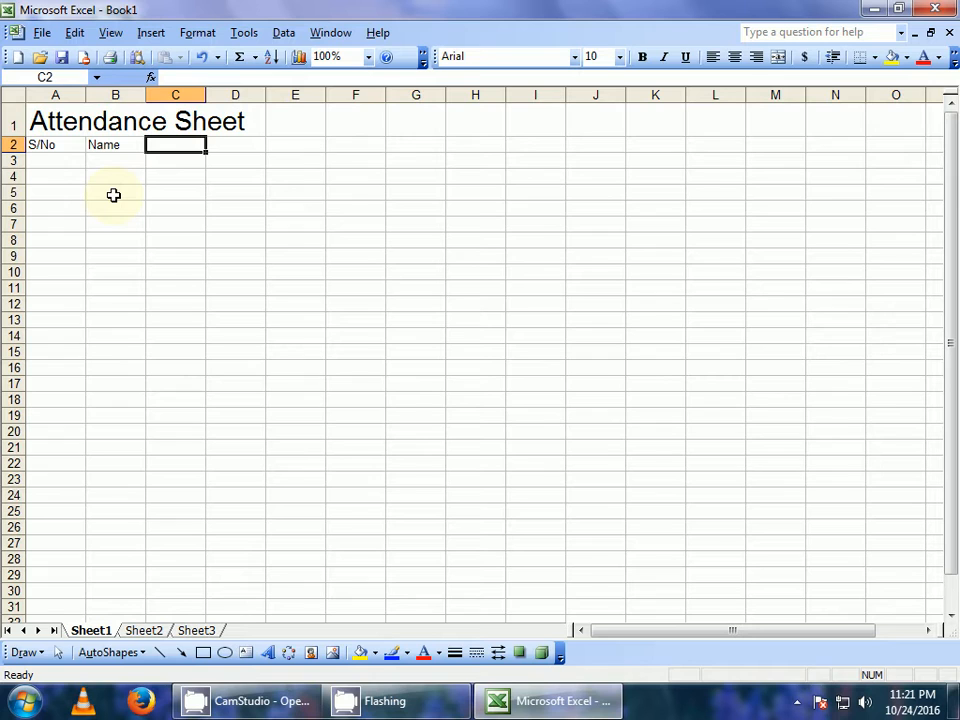
Step: Enter Saturday in C2 and autofill the weekday names across row 2 through Friday in I2
text(Sa)
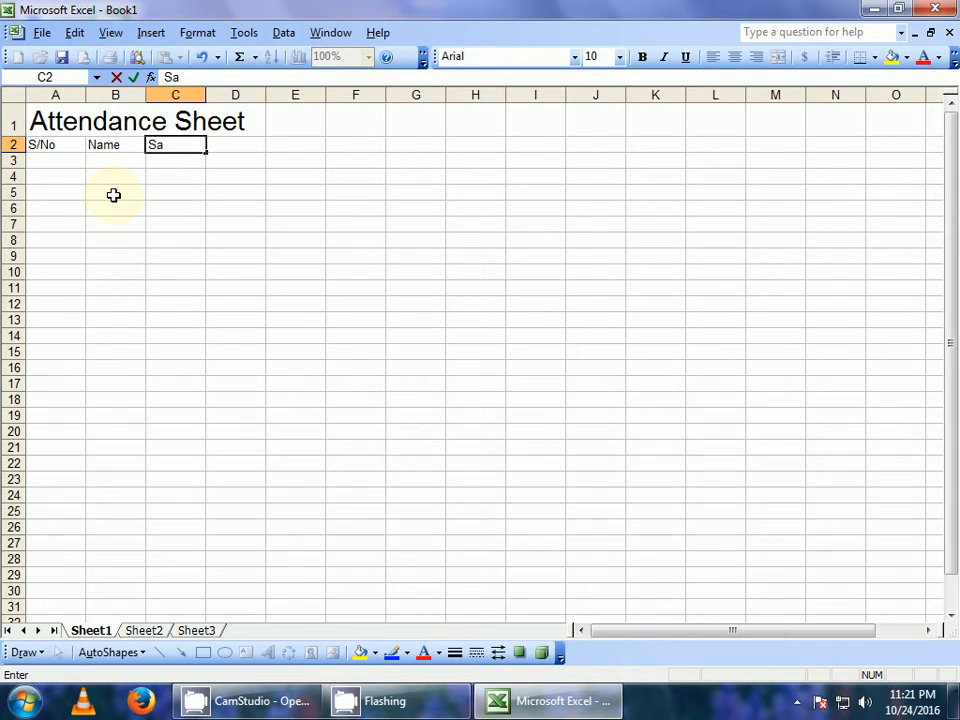
text(turday)
key(Return)
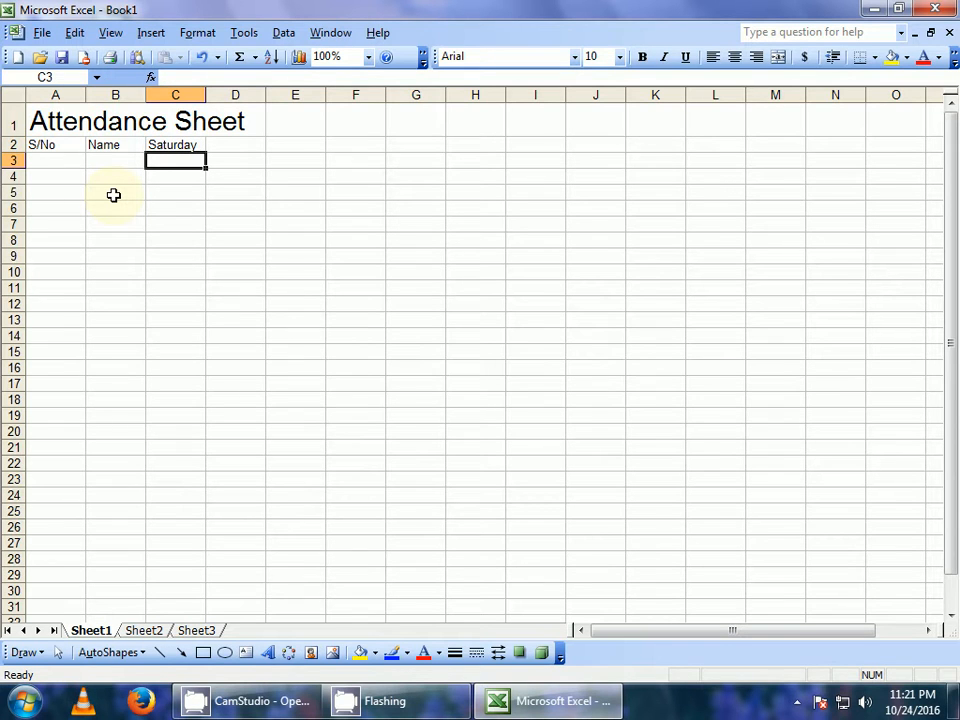
click(178, 149)
drag(207, 150, 559, 151)
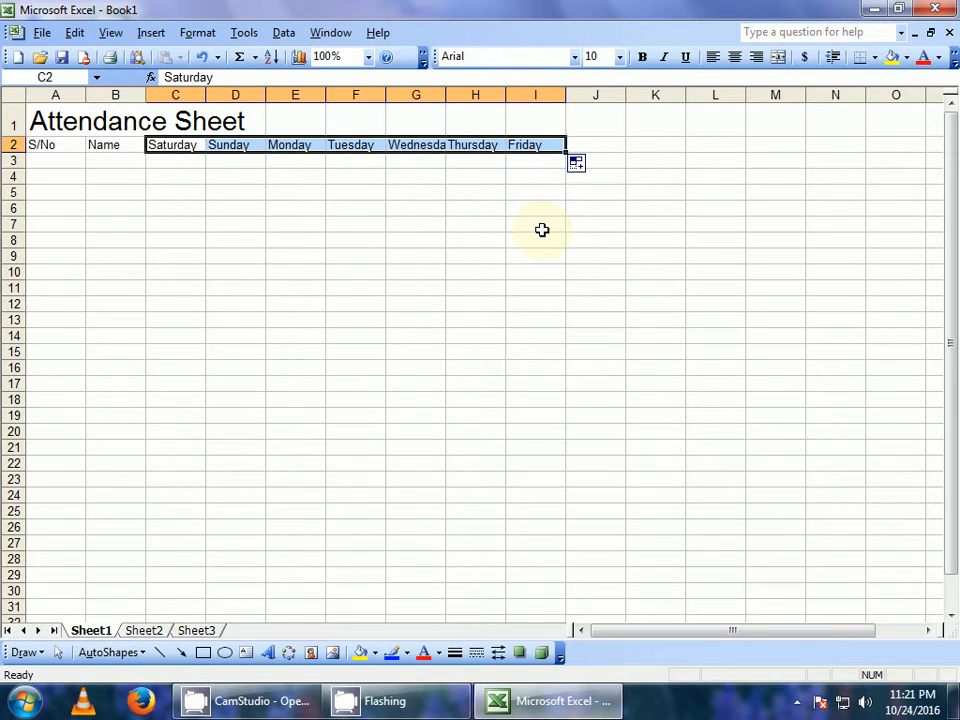
Step: Review the header cells in row 2 from S/No through Friday
key(Right)
key(Right)
key(Right)
key(Right)
key(Right)
key(Right)
key(Right)
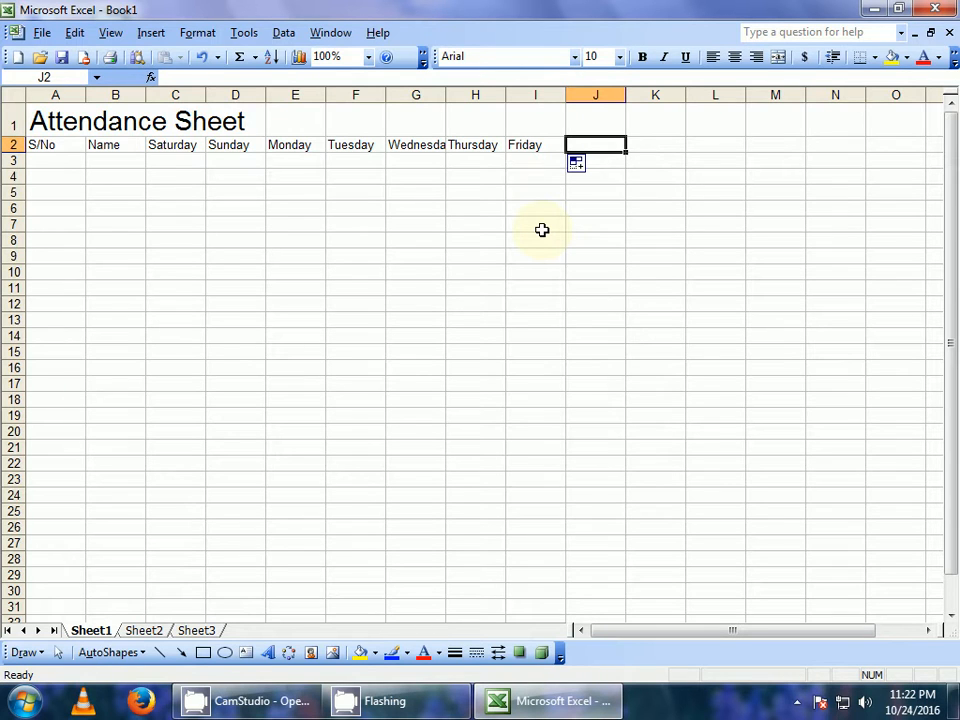
key(Left)
key(Left)
key(Left)
key(Left)
key(Left)
key(Left)
key(Left)
key(Left)
key(Left)
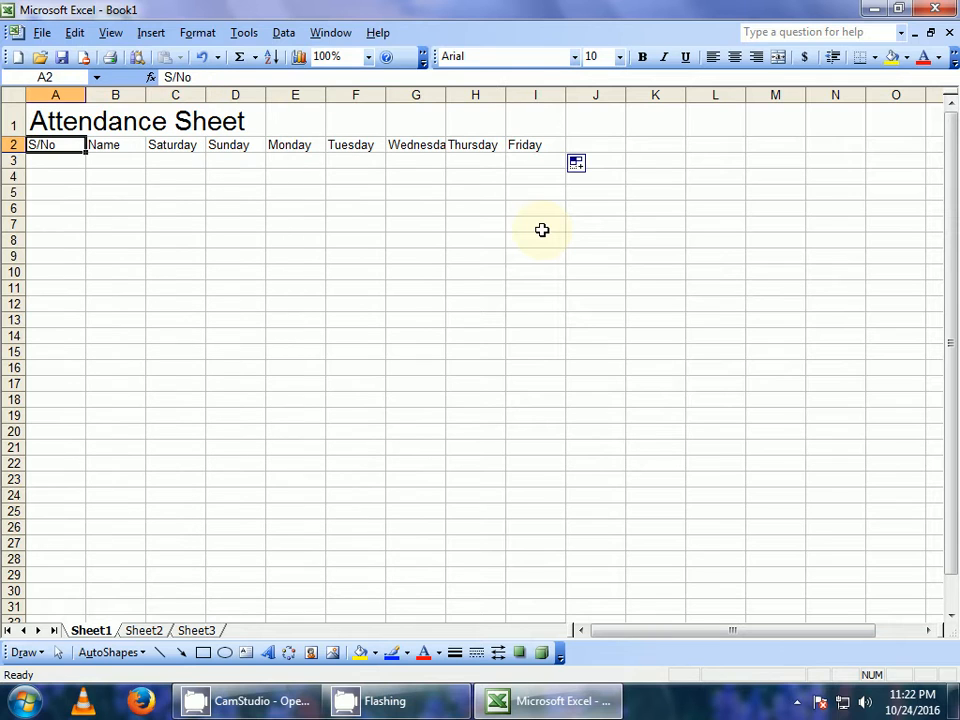
key(Down)
key(Up)
key(Right)
key(Right)
key(Right)
key(Right)
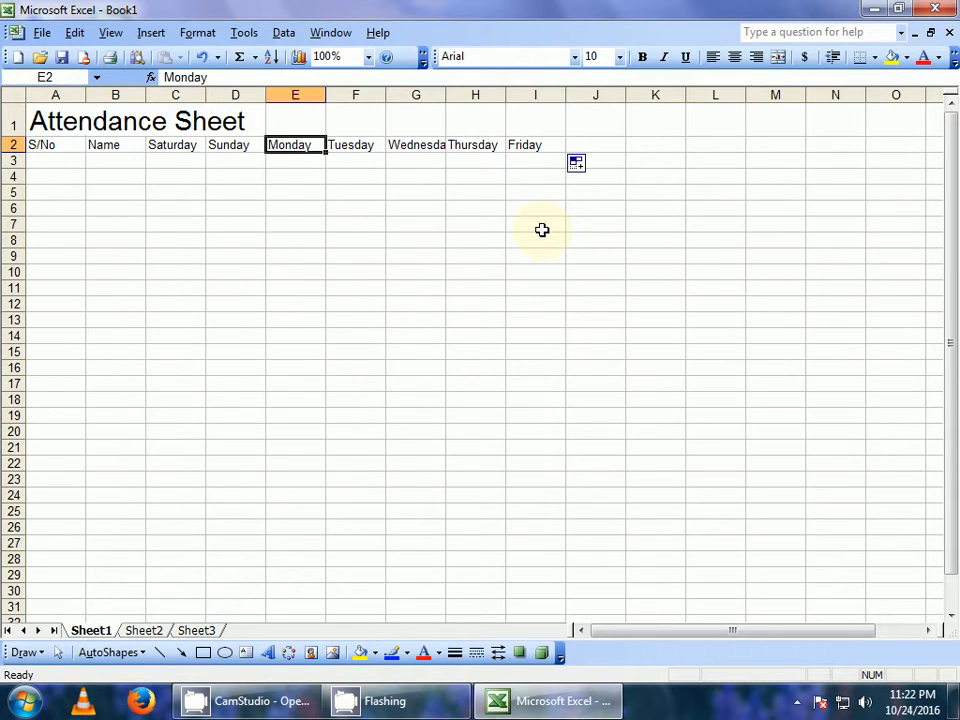
key(Right)
key(Right)
key(Right)
key(Right)
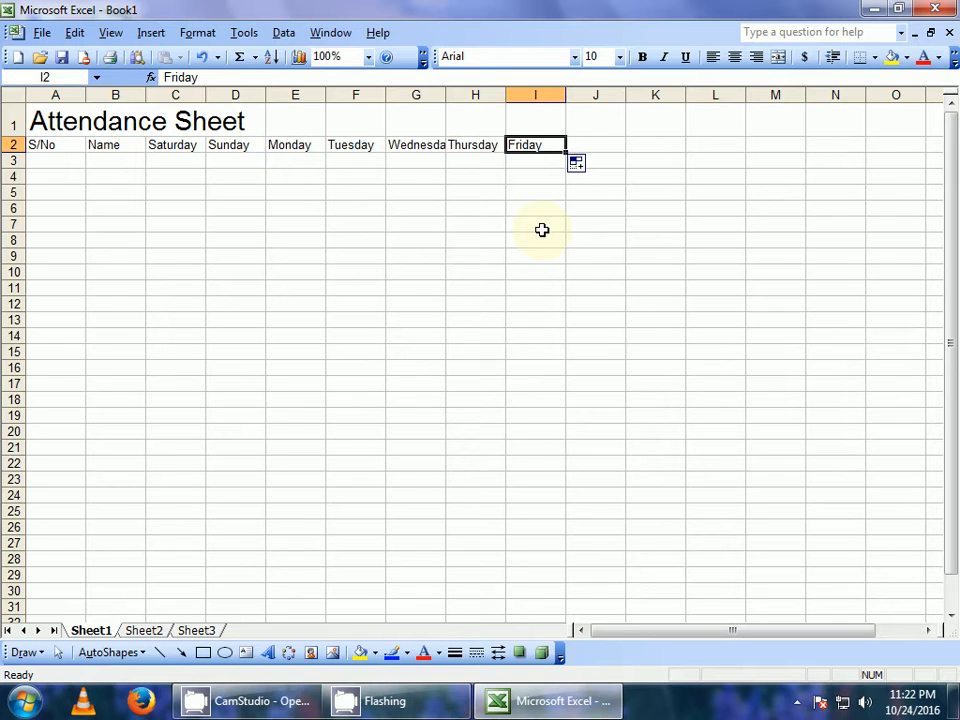
Step: Add the column headers Present in J2 and Leave in K2
key(Right)
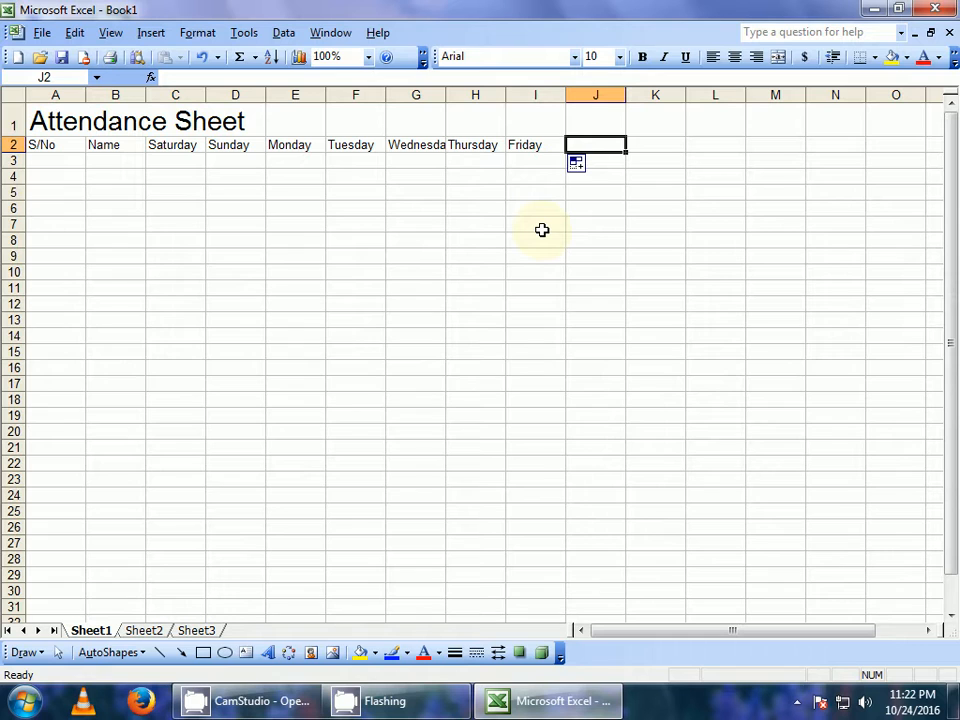
text(Pre)
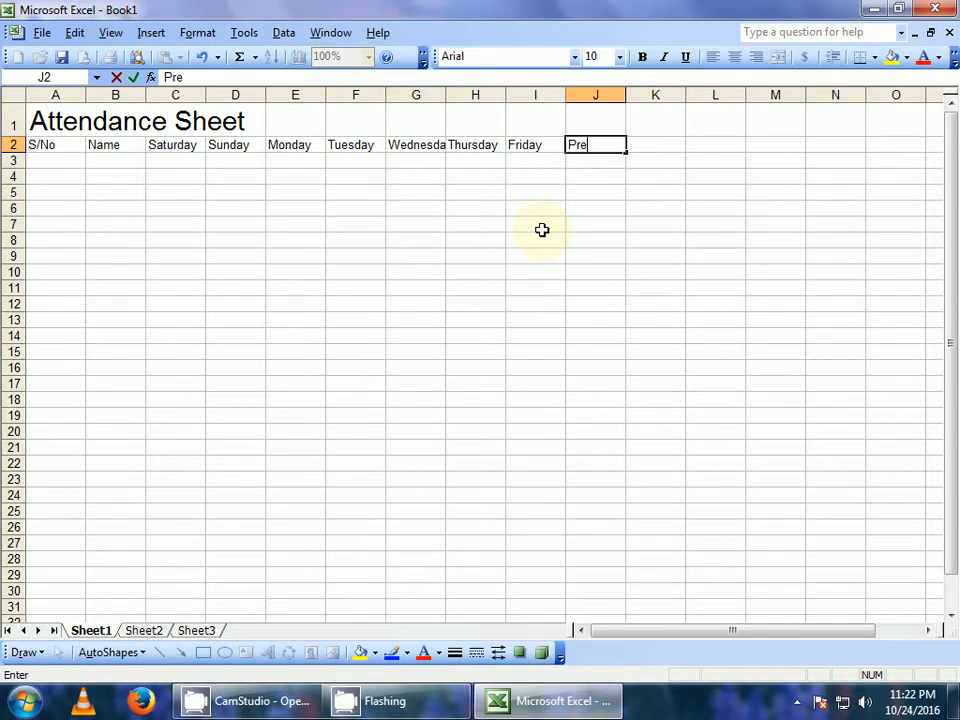
text(sent)
key(Return)
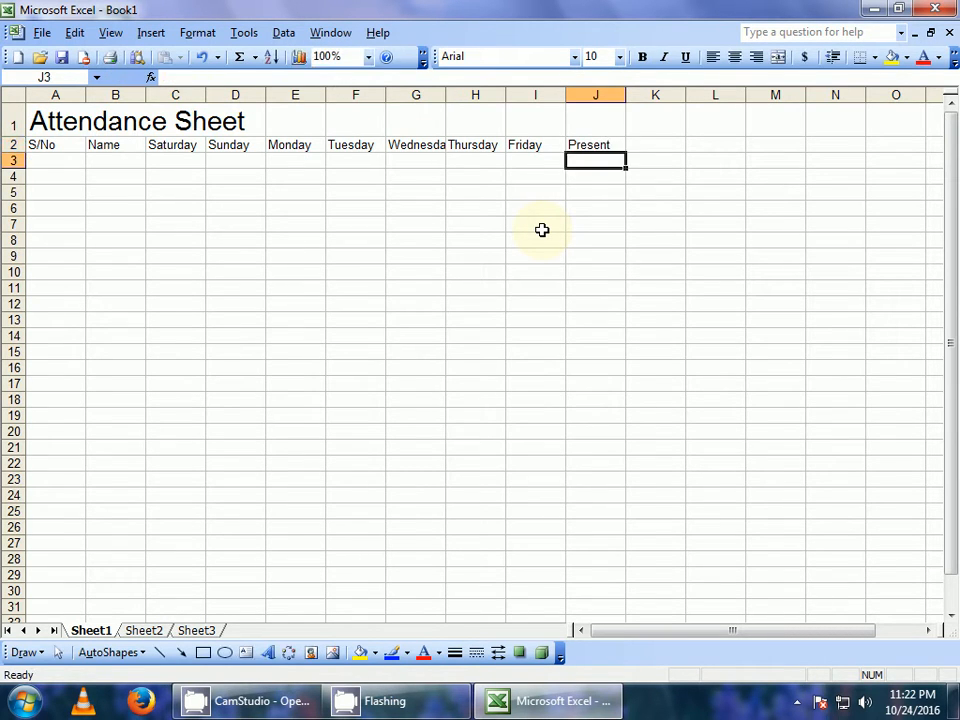
key(Up)
key(Right)
text(Leave)
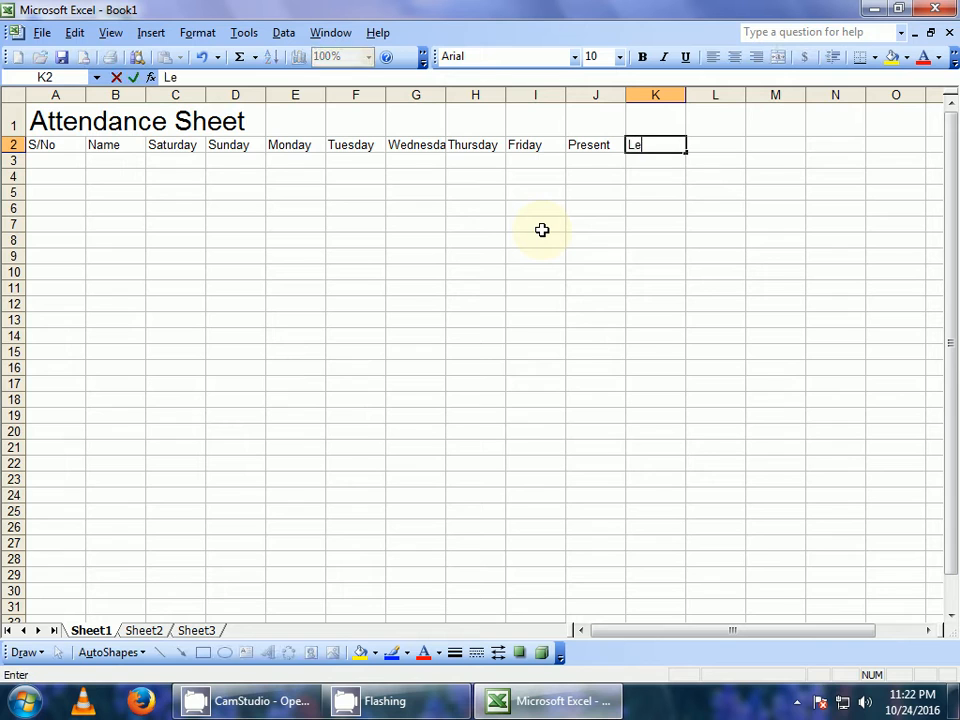
key(Return)
key(Up)
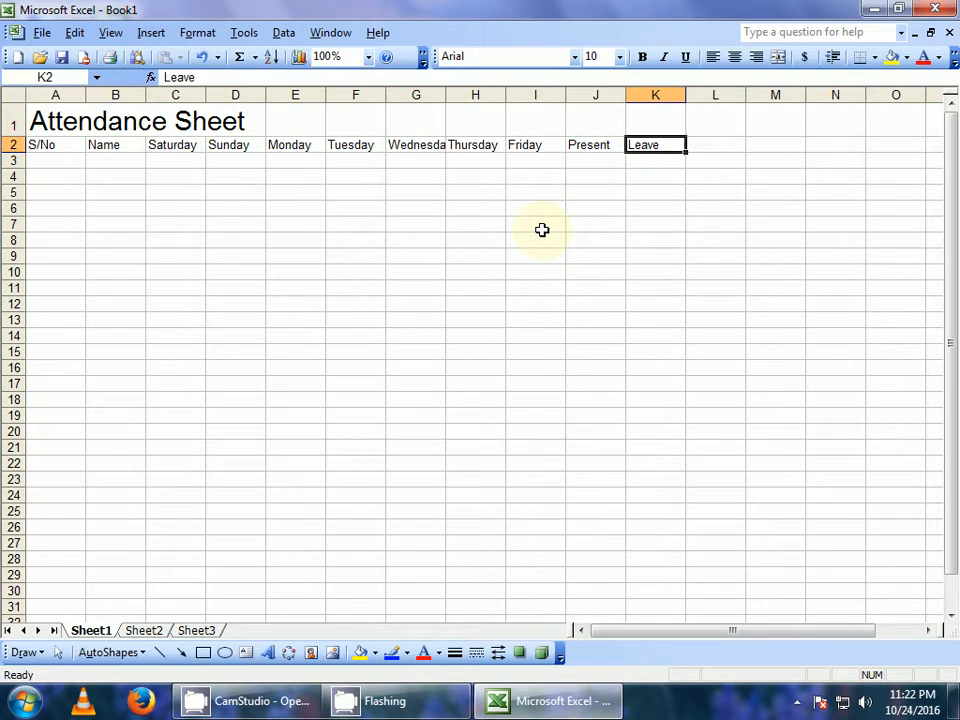
Step: Add the column header Absent in L2, beside Leave
key(Right)
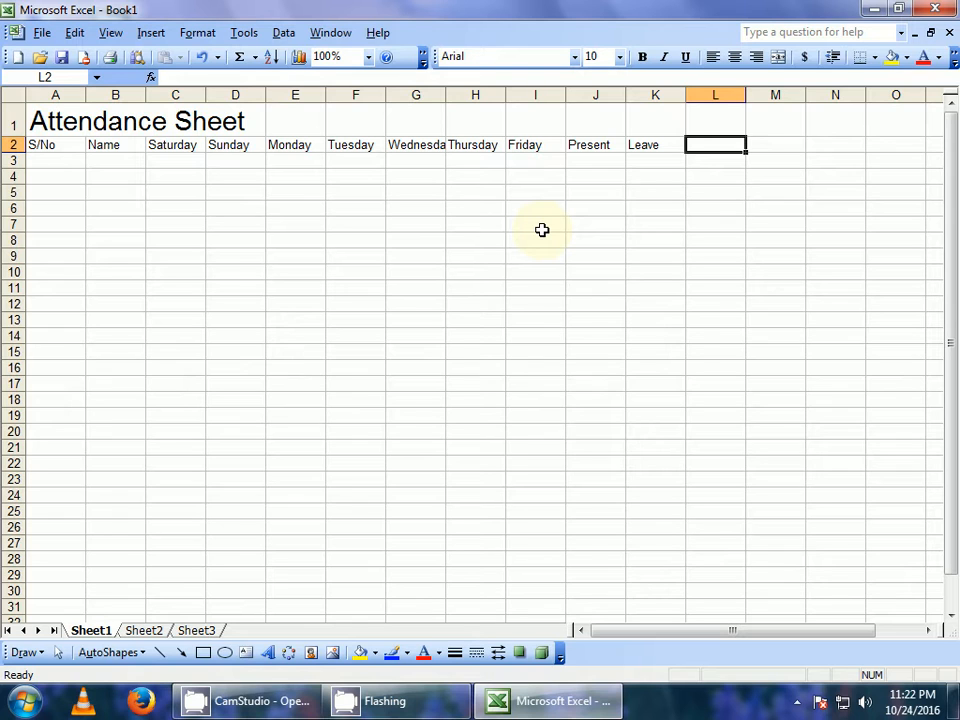
key(Left)
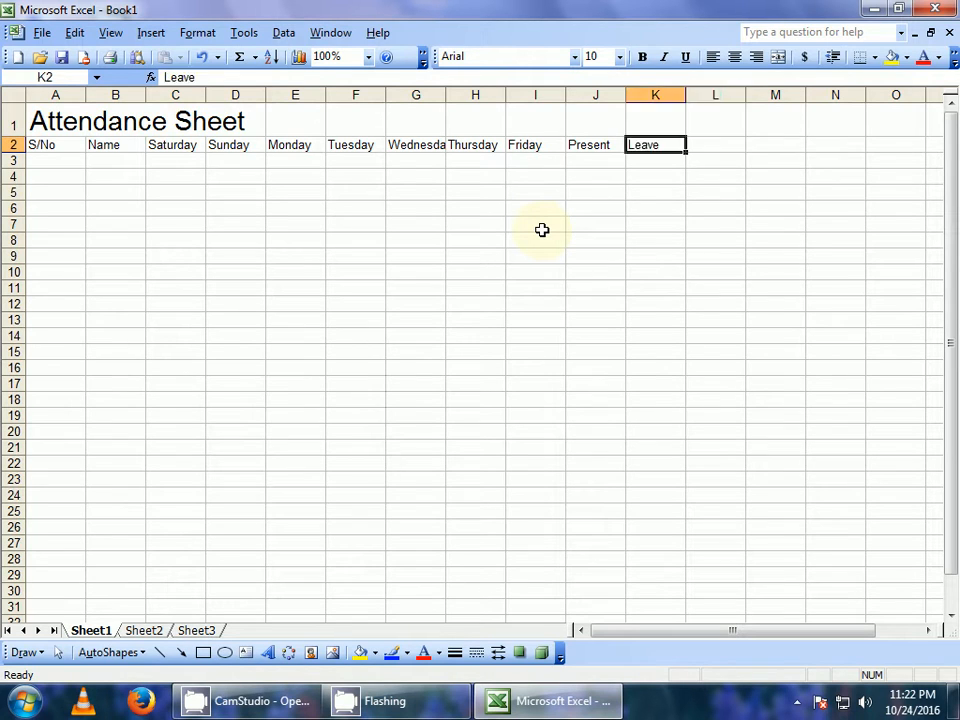
key(Left)
key(Left)
key(Left)
key(Right)
key(Right)
key(Right)
key(Right)
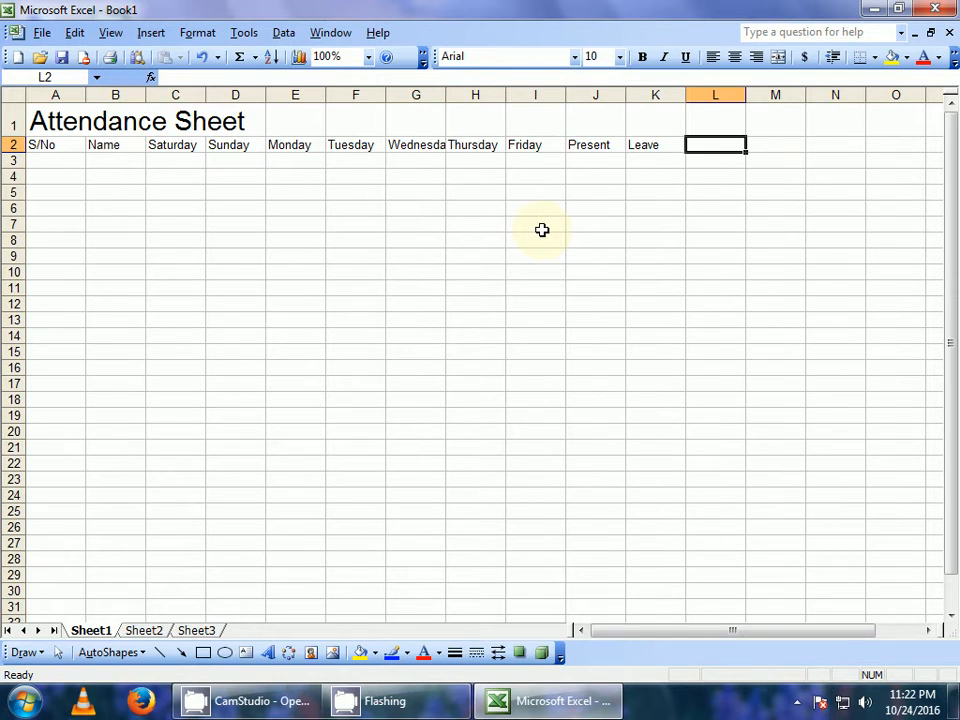
text(Absent)
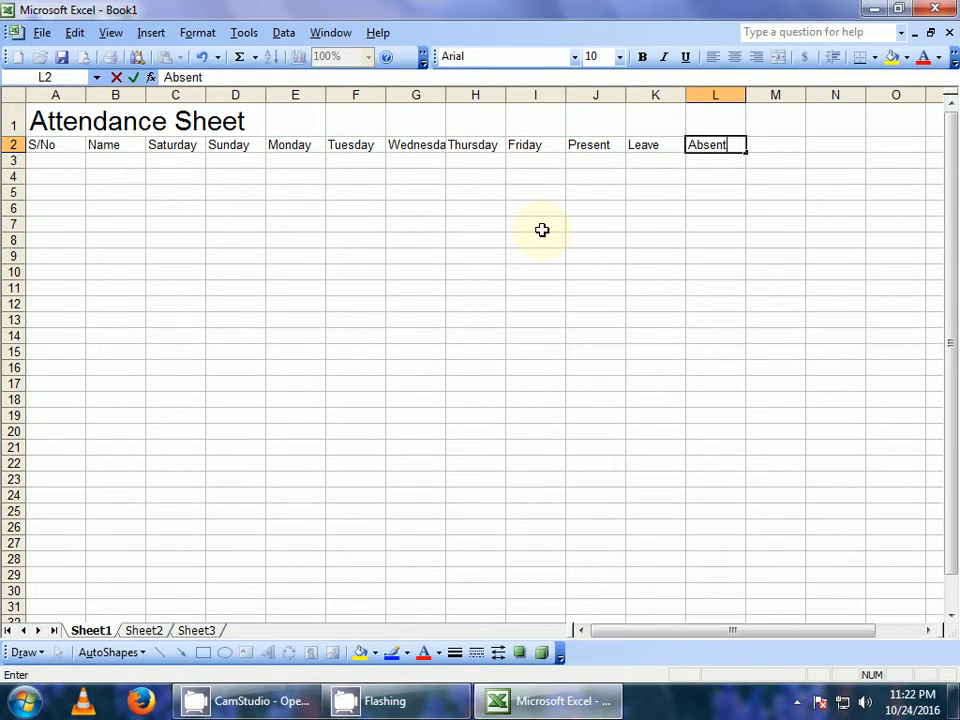
key(Return)
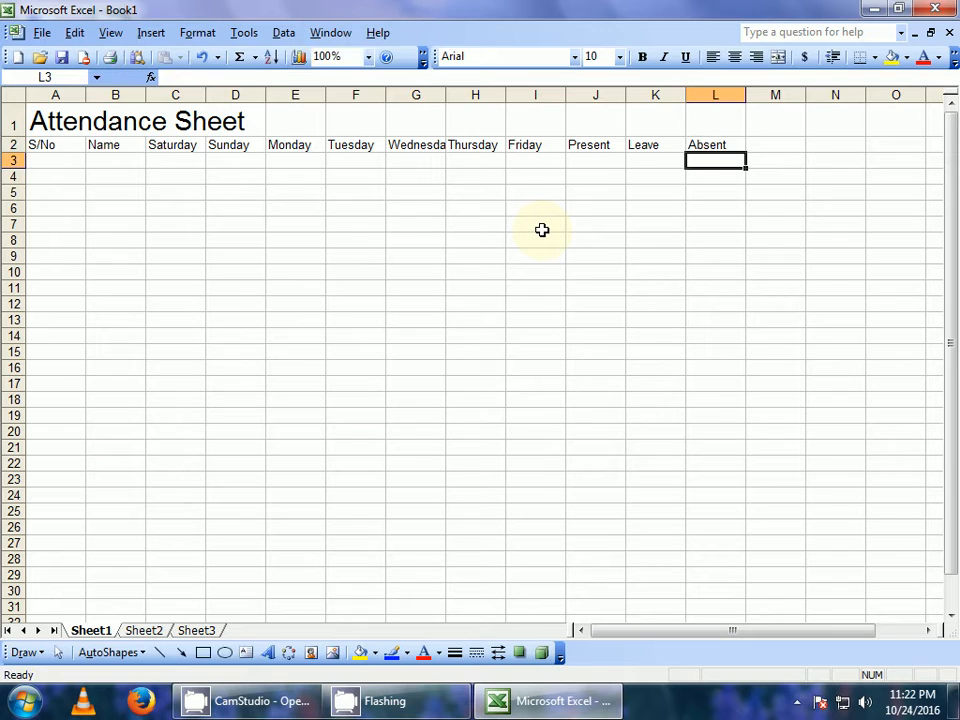
Step: Fill the first record in row 3 with serial number 1 in A3 and the person's first name in B3
key(Up)
key(Left)
key(Left)
key(Left)
key(Left)
key(Left)
key(Left)
key(Left)
key(Left)
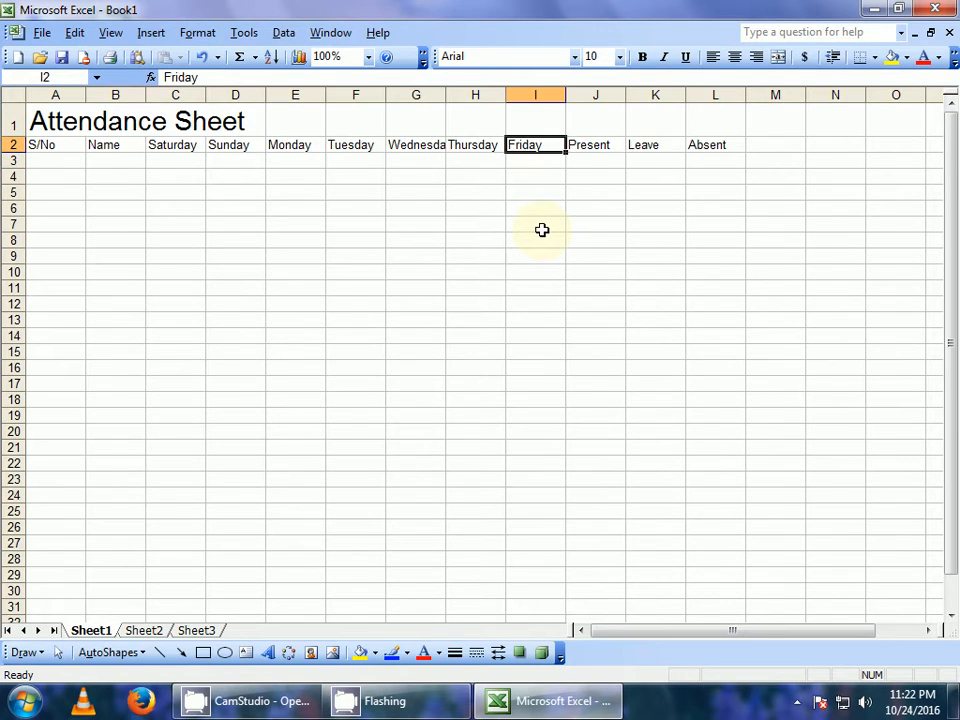
key(Left)
key(Left)
key(Left)
key(Down)
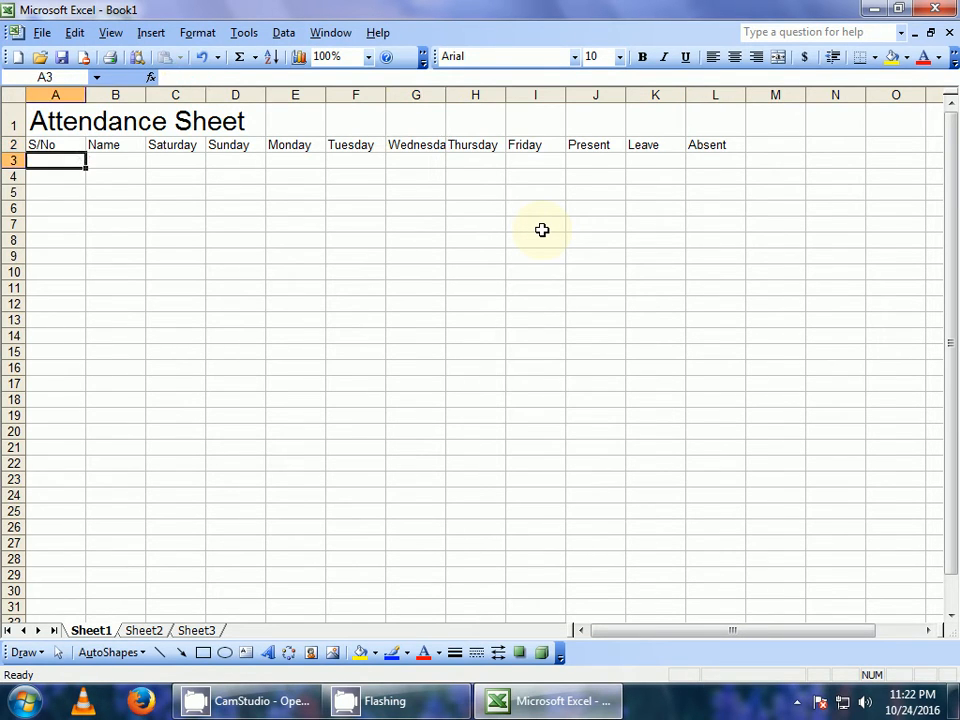
text(1)
key(Tab)
text(Ali)
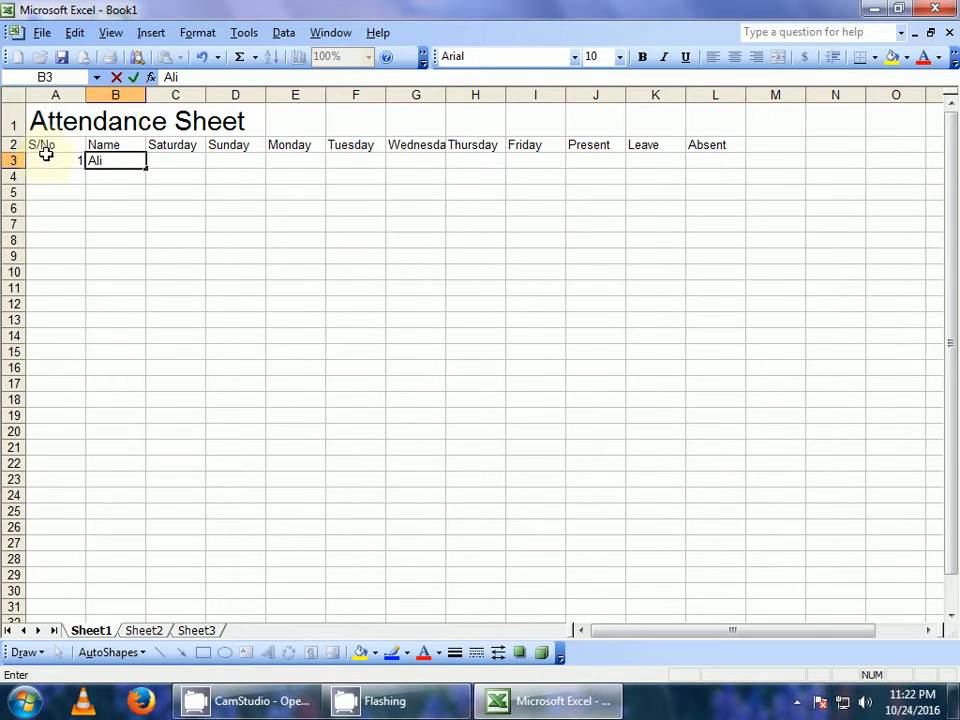
Step: Set the font size of the table range A2:L10 to 15
drag(43, 144, 688, 274)
click(602, 57)
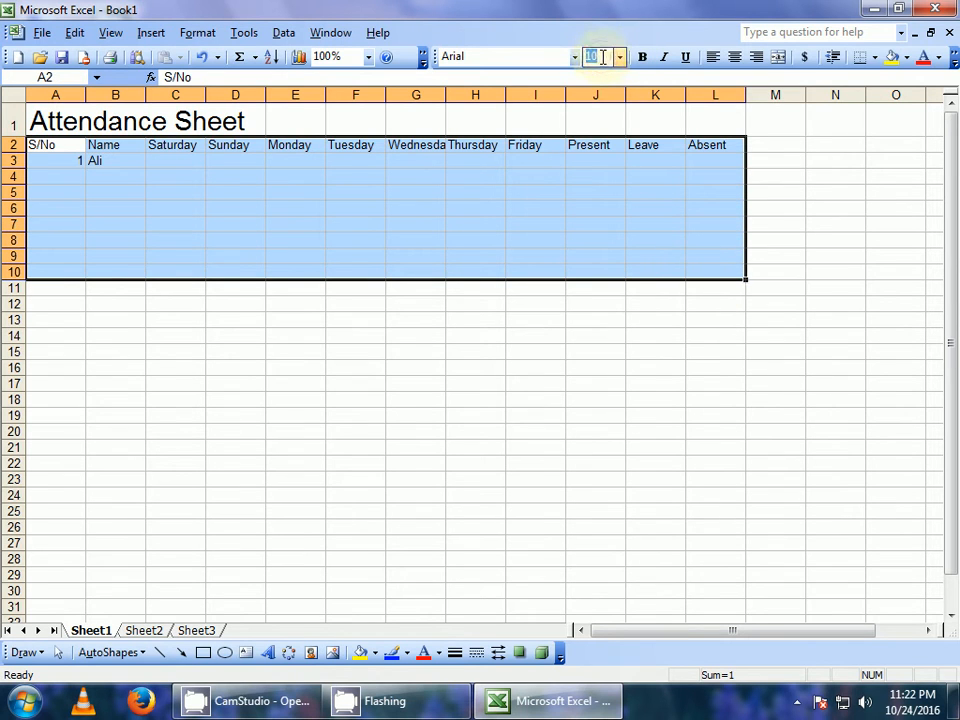
text(15)
key(Return)
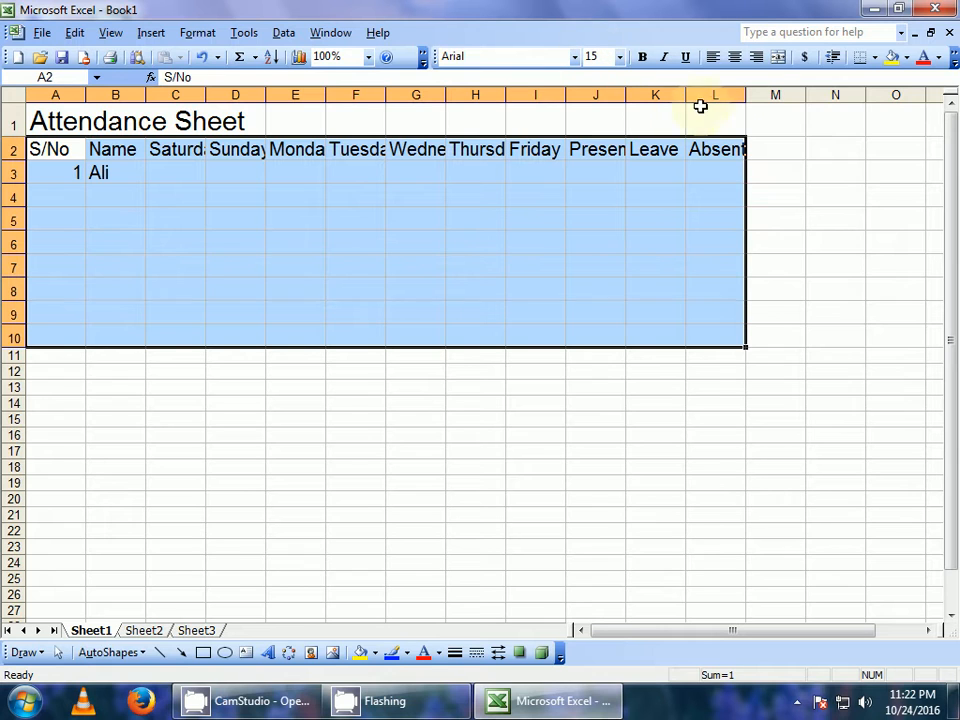
Step: AutoFit the widths of the table columns to their contents, from Absent back to S/No, leaving out Wednesday
double_click(745, 94)
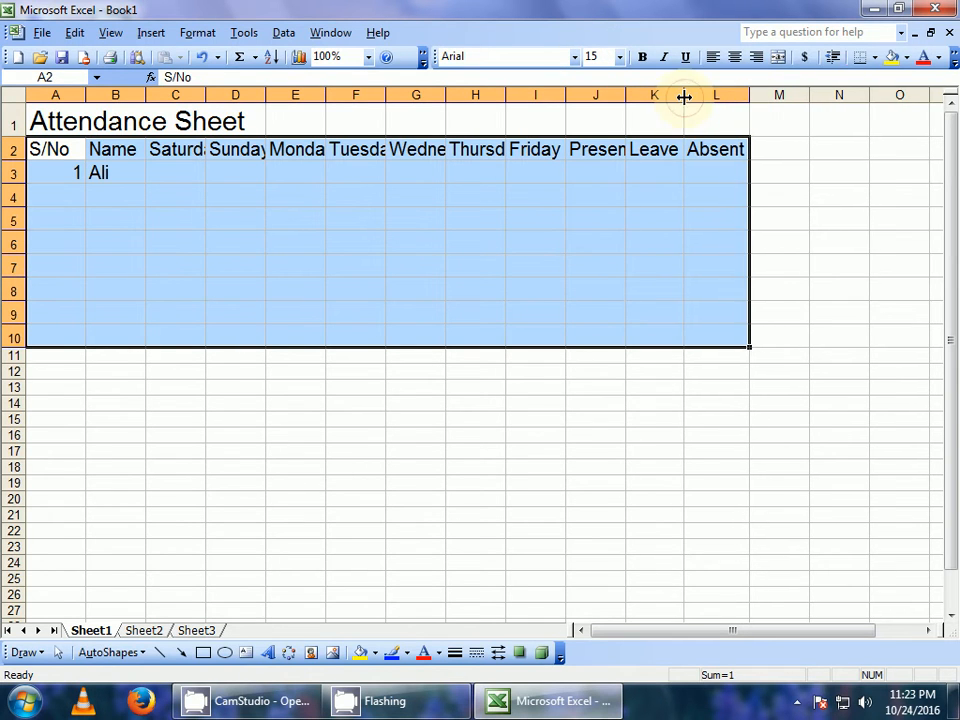
double_click(625, 95)
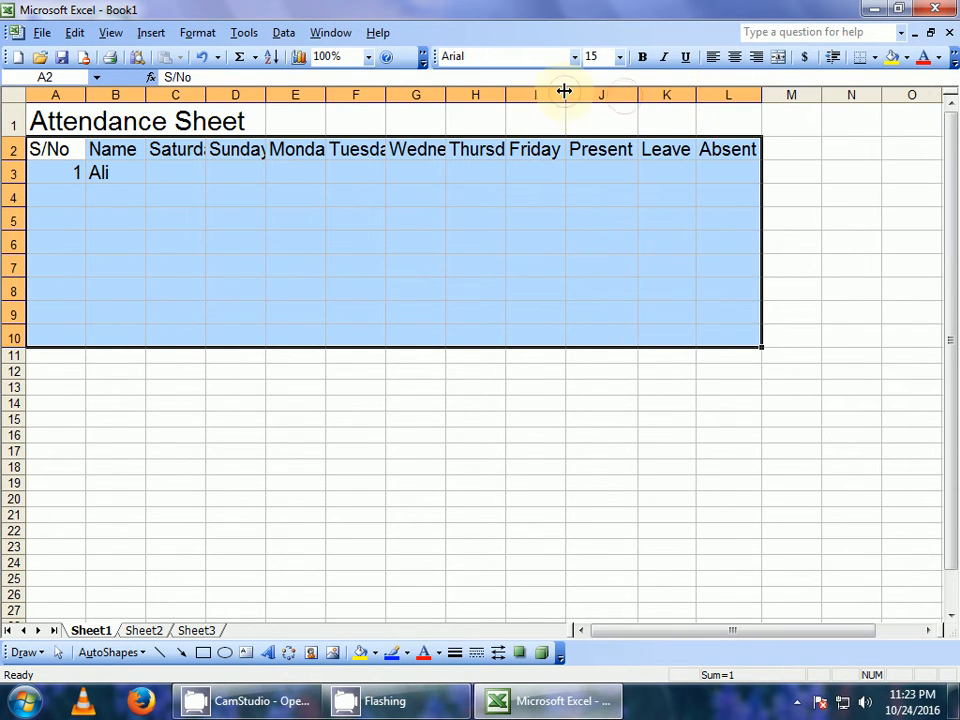
drag(506, 95, 506, 95)
double_click(506, 95)
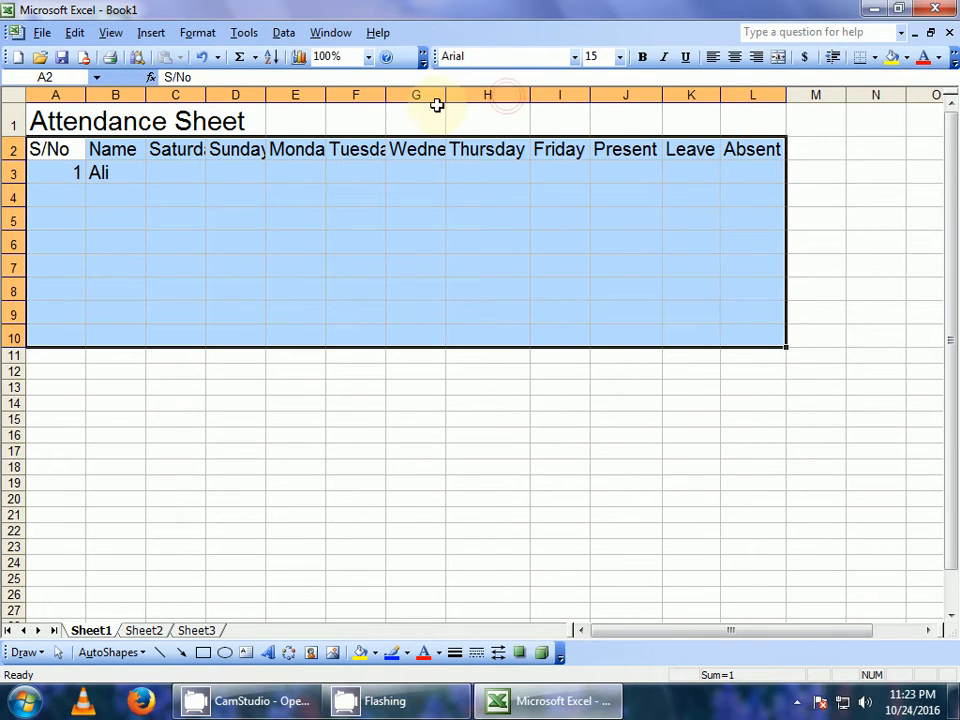
double_click(386, 95)
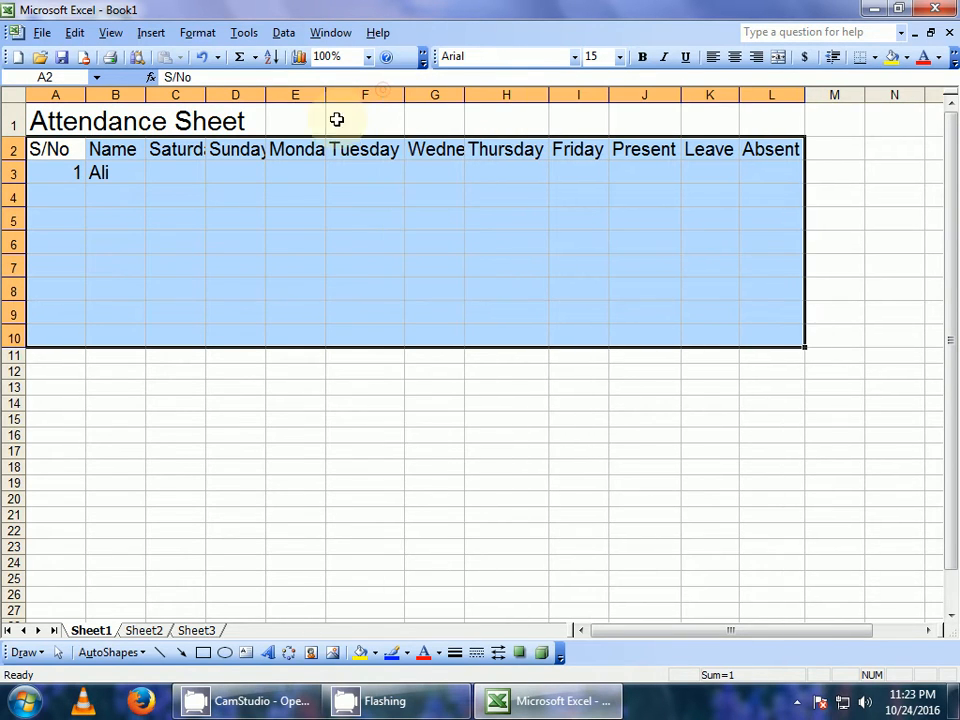
double_click(325, 95)
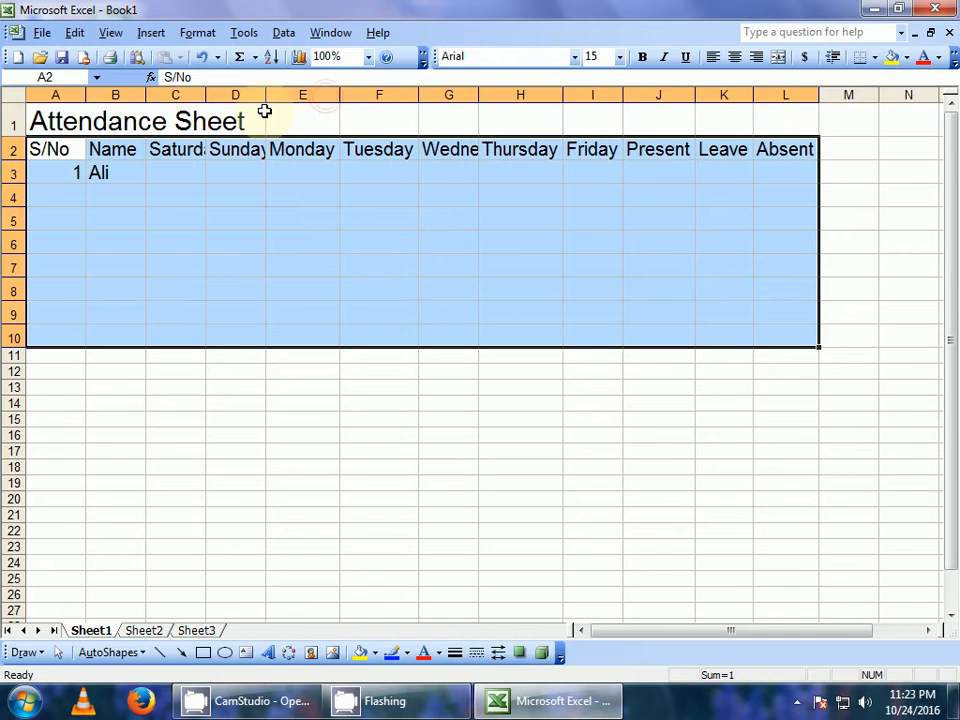
double_click(266, 95)
double_click(206, 95)
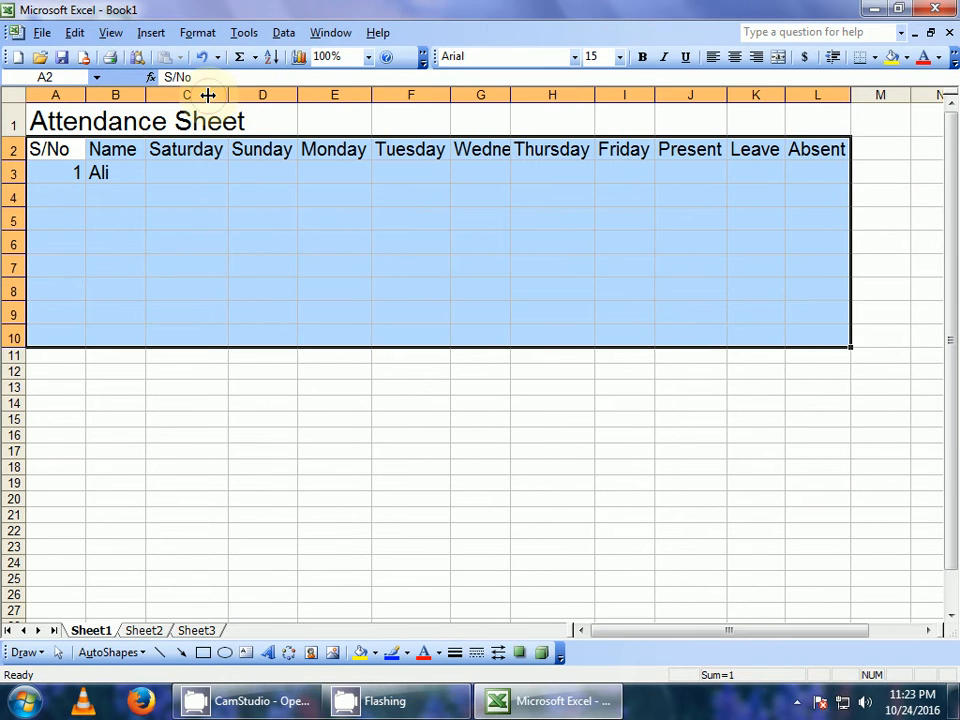
double_click(86, 95)
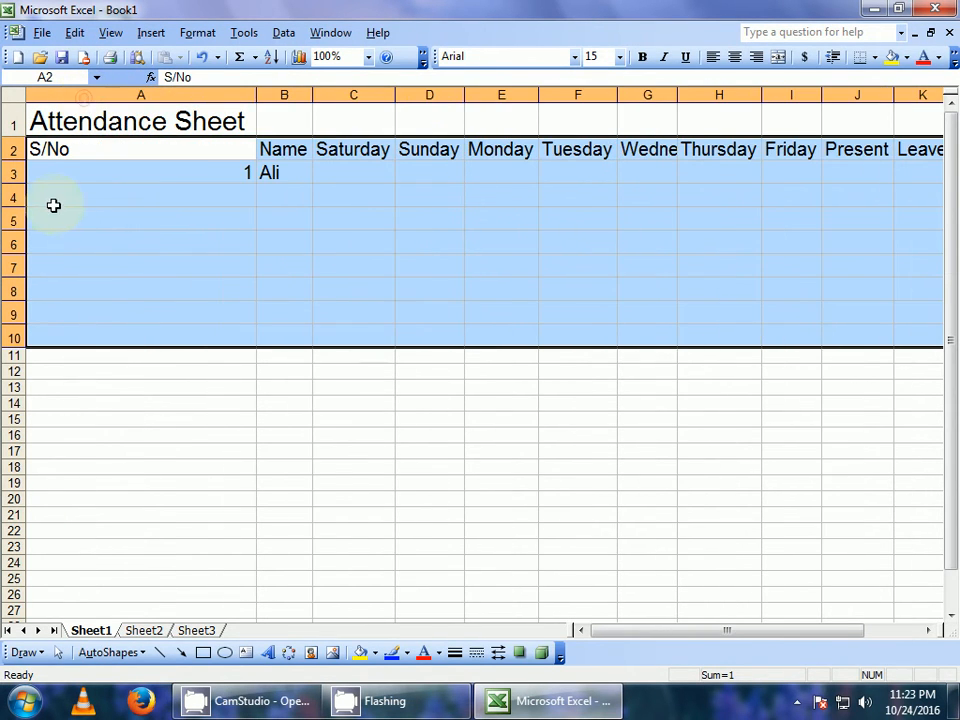
Step: Merge and center the Attendance Sheet title across A1:L1, and AutoFit column A to the S/No entries
click(85, 123)
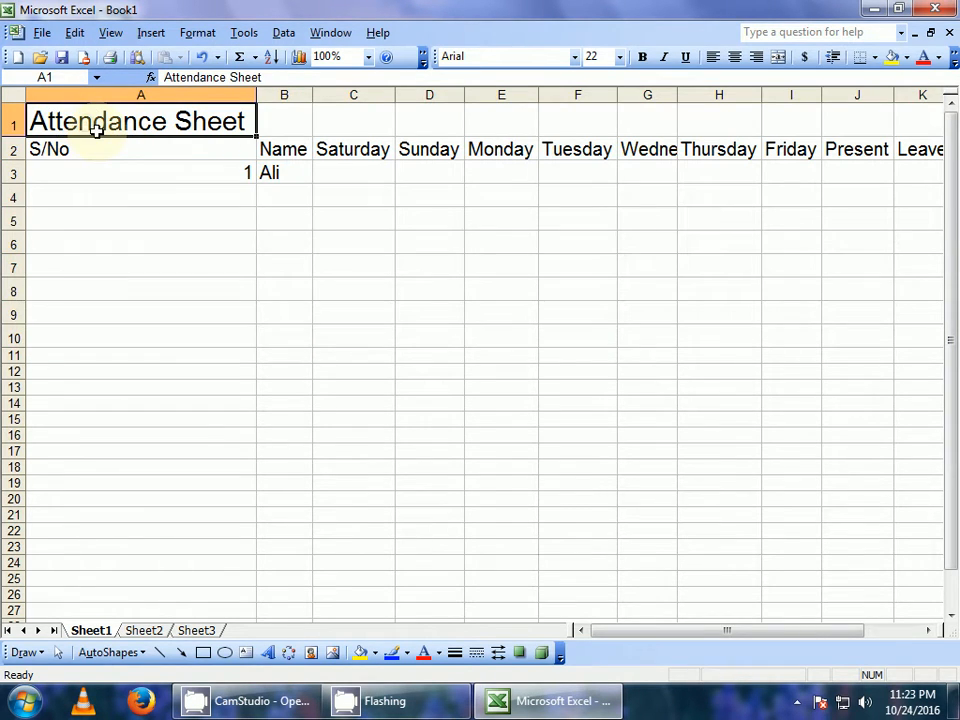
key(shift+Right)
key(shift+Right)
key(shift+Right)
key(shift+Right)
key(shift+Right)
key(shift+Right)
key(shift+Right)
key(shift+Right)
key(shift+Right)
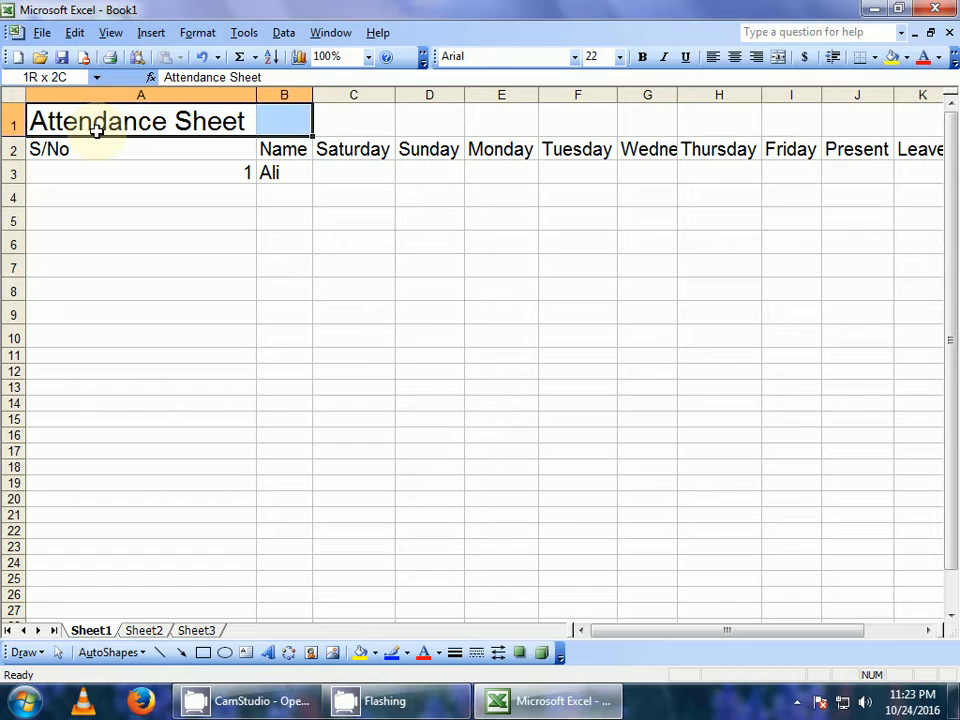
key(shift+Right)
key(shift+Right)
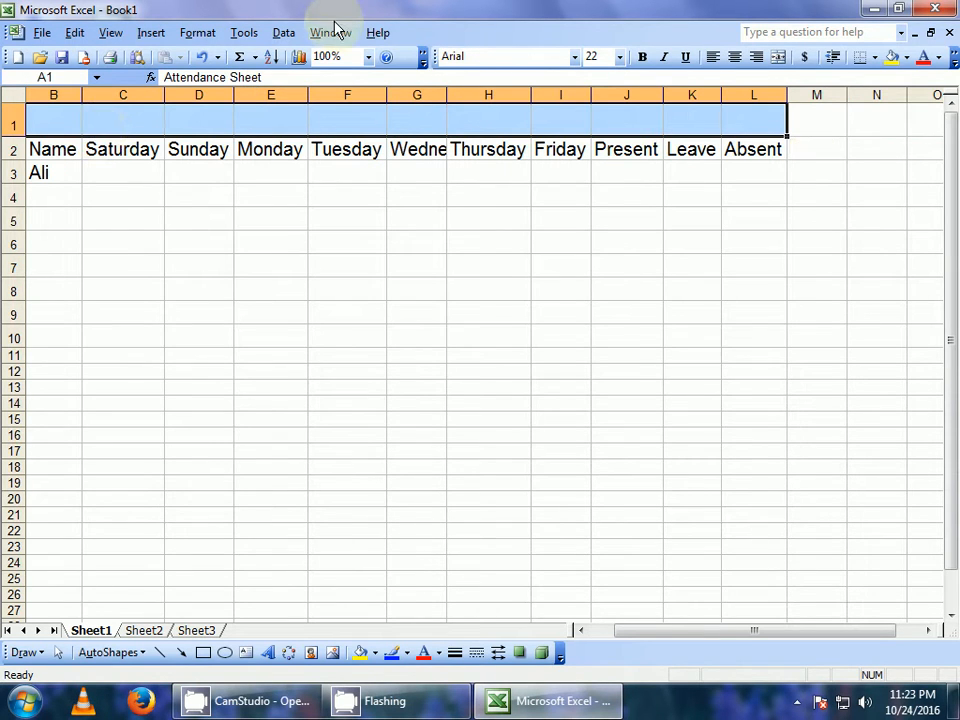
click(778, 58)
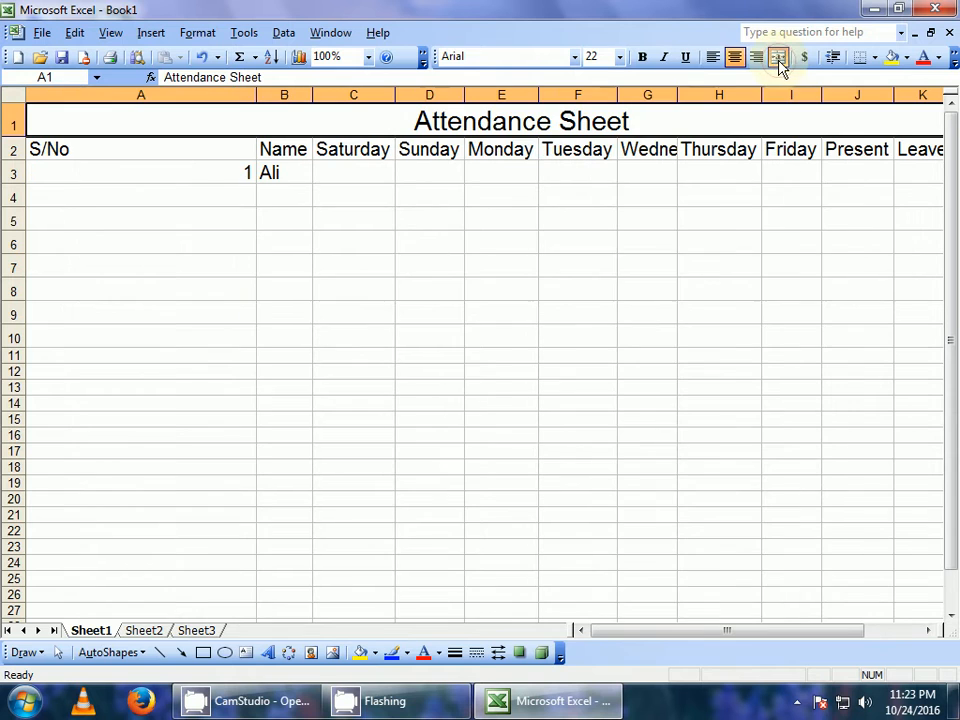
double_click(256, 94)
click(138, 273)
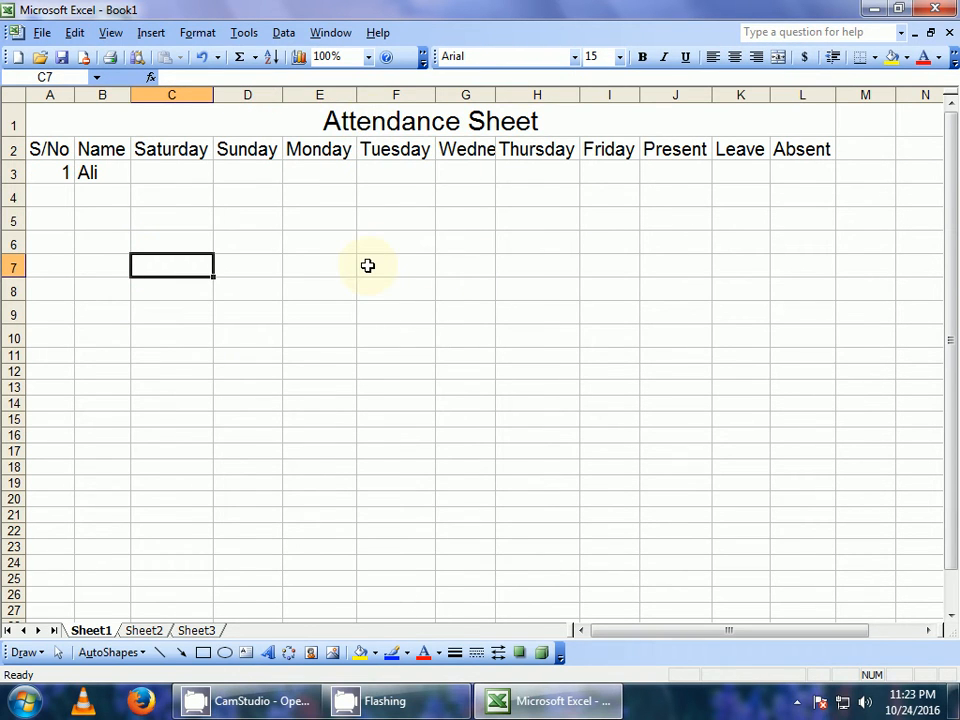
Step: Mark the first person's attendance as P for Saturday in C3 and OFF for Sunday in D3
key(Up)
key(Up)
key(Up)
key(Up)
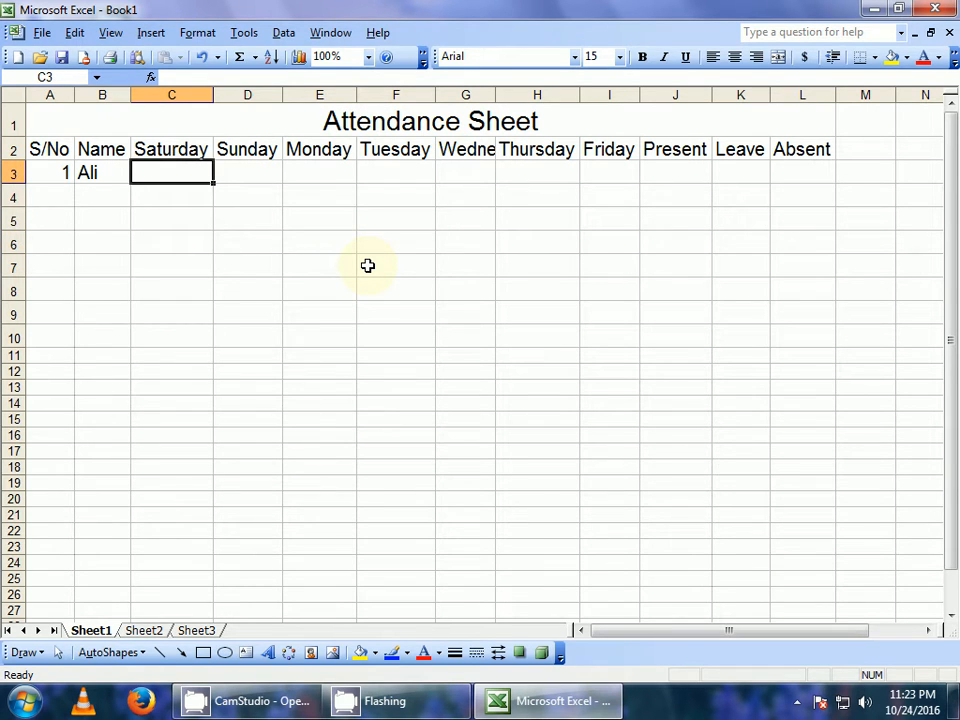
key(Right)
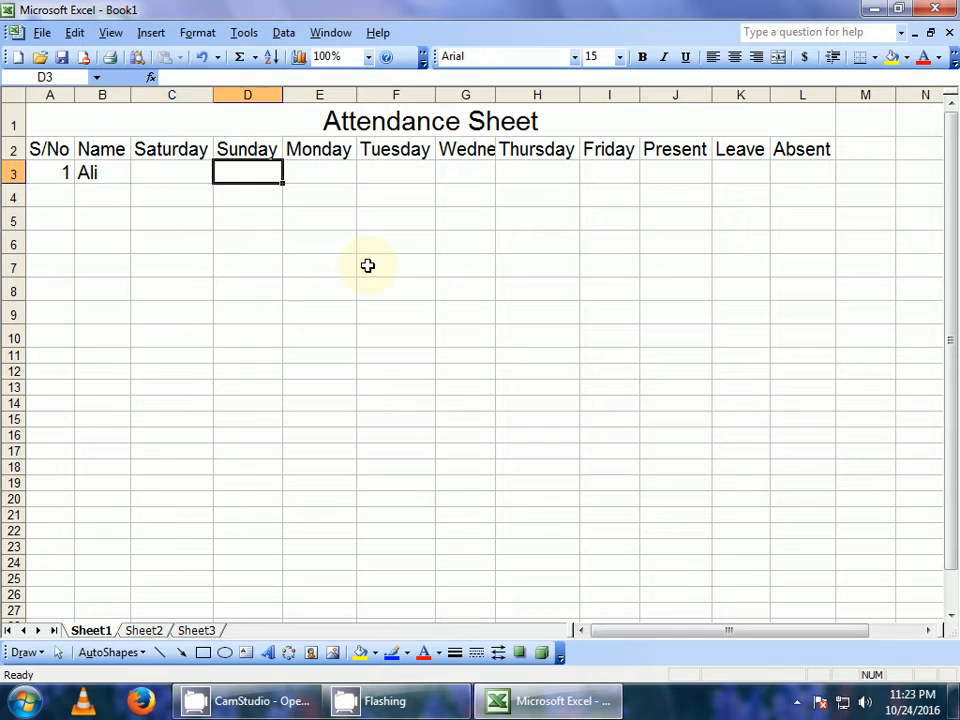
key(Left)
key(Right)
key(Left)
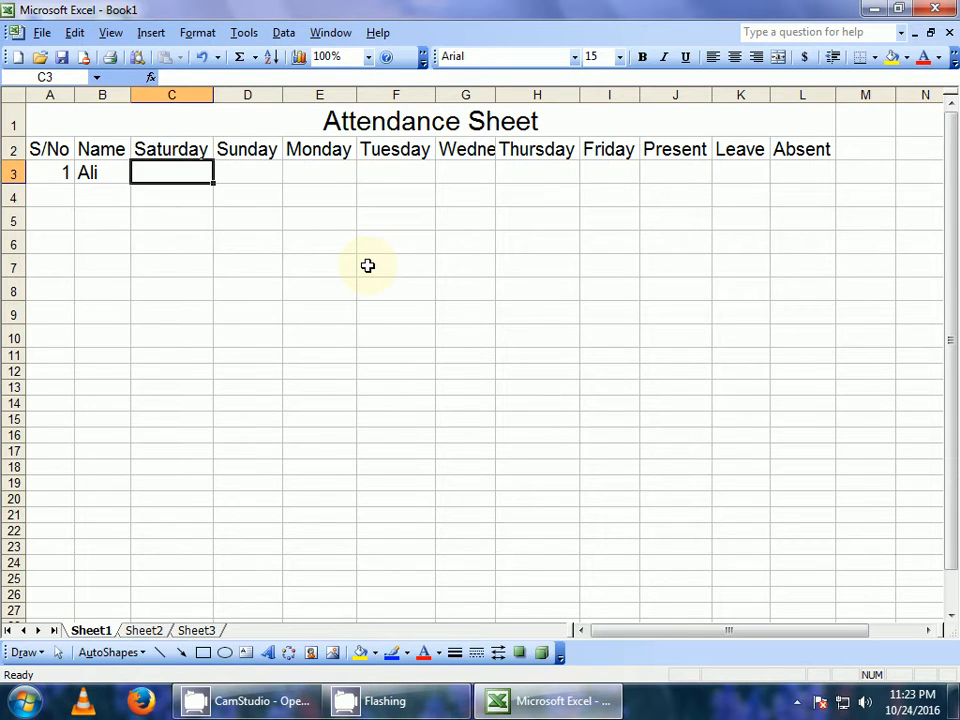
key(Right)
key(Left)
key(Caps_Lock)
text(P)
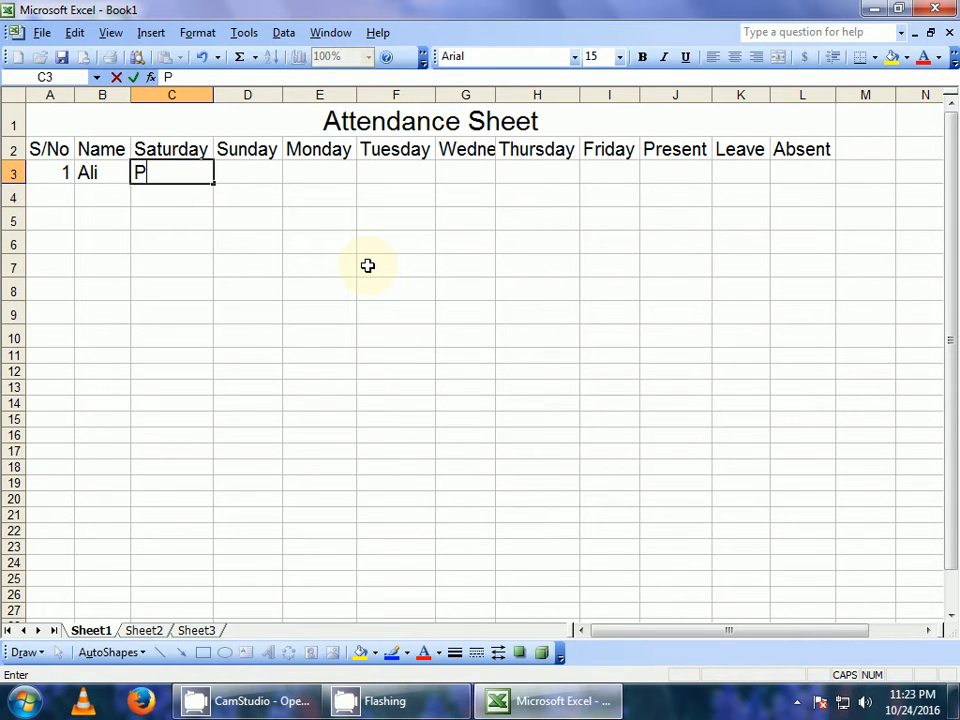
key(Tab)
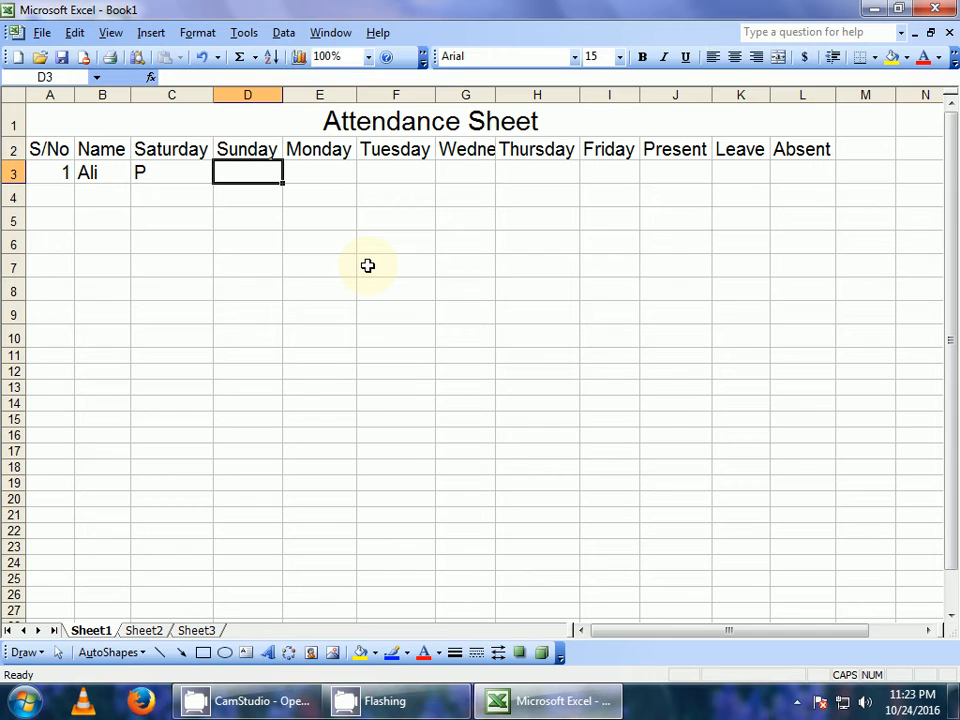
text(OFF)
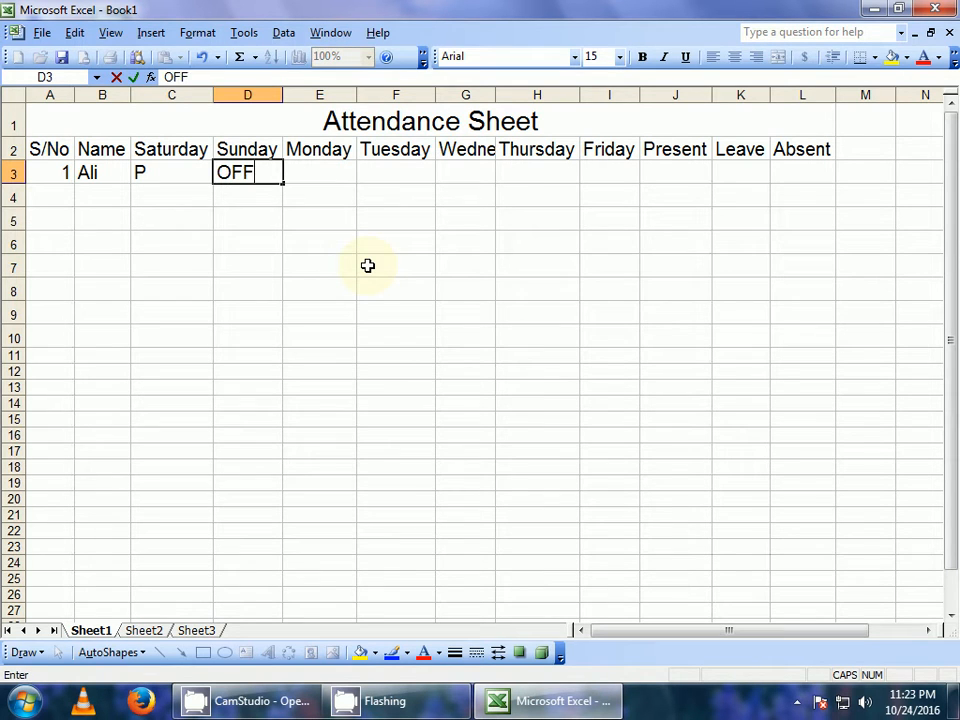
key(Return)
key(Up)
key(Right)
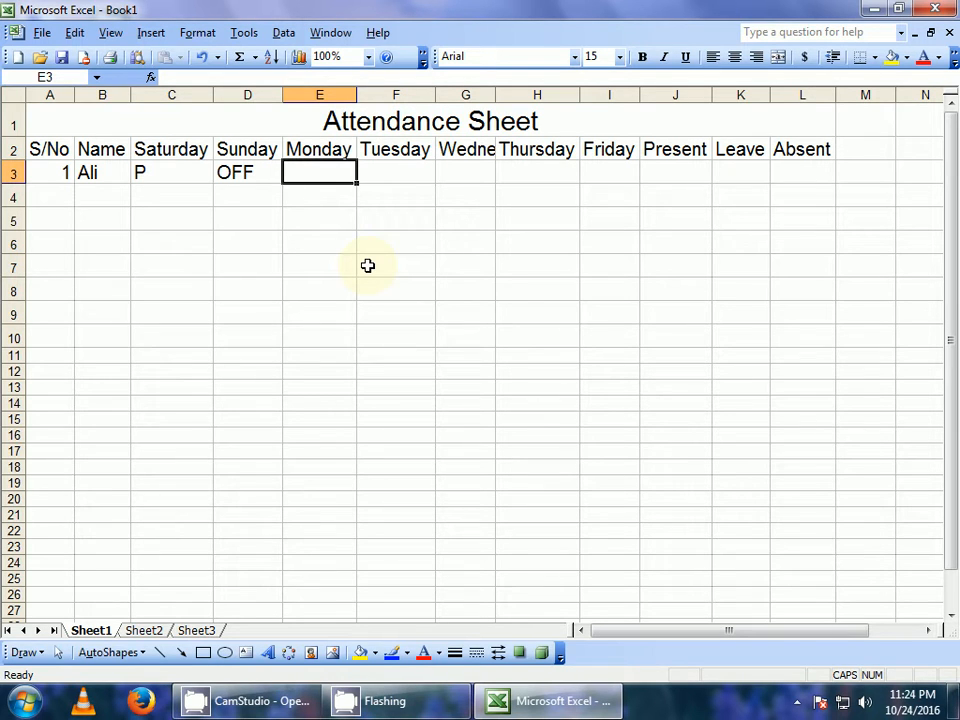
Step: Enter A for Monday in E3 and P for Tuesday and Wednesday in F3 and G3
text(A)
key(Tab)
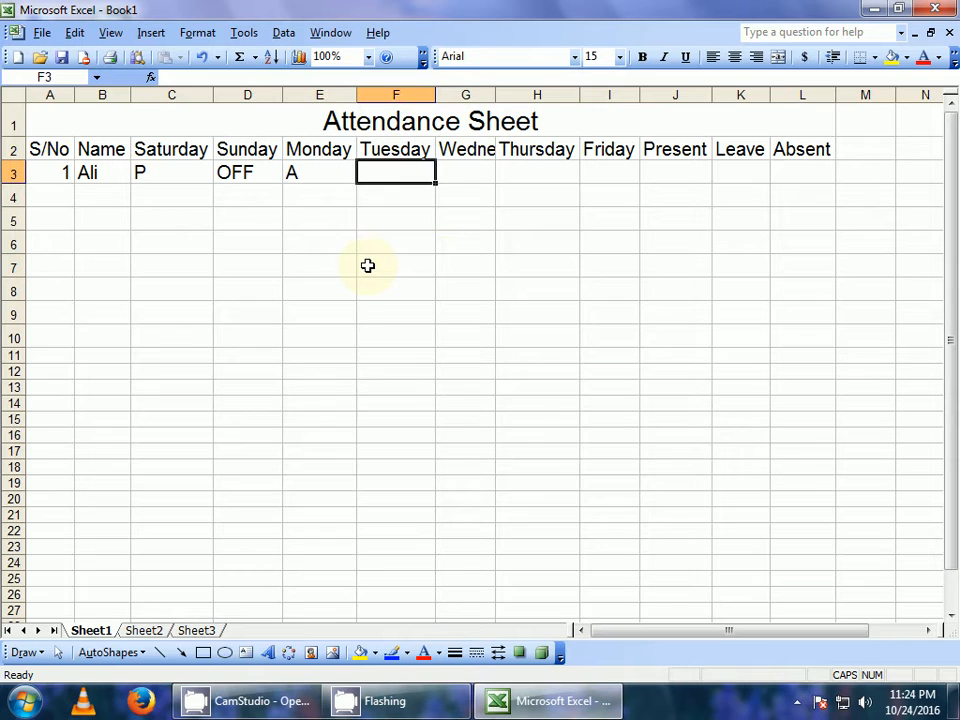
text(P)
key(Tab)
text(P)
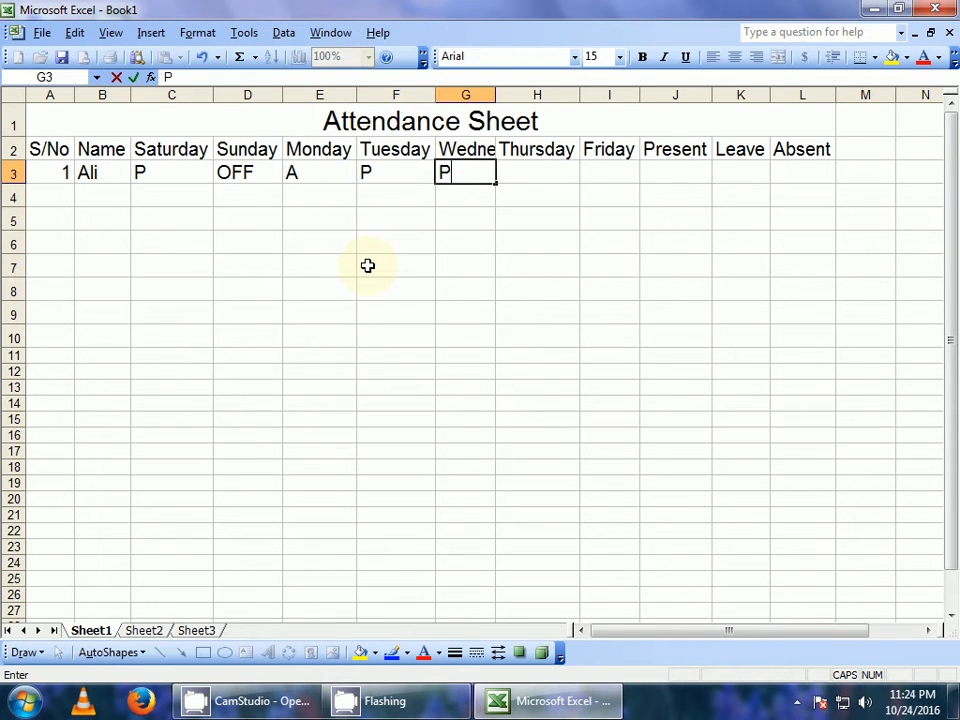
key(Tab)
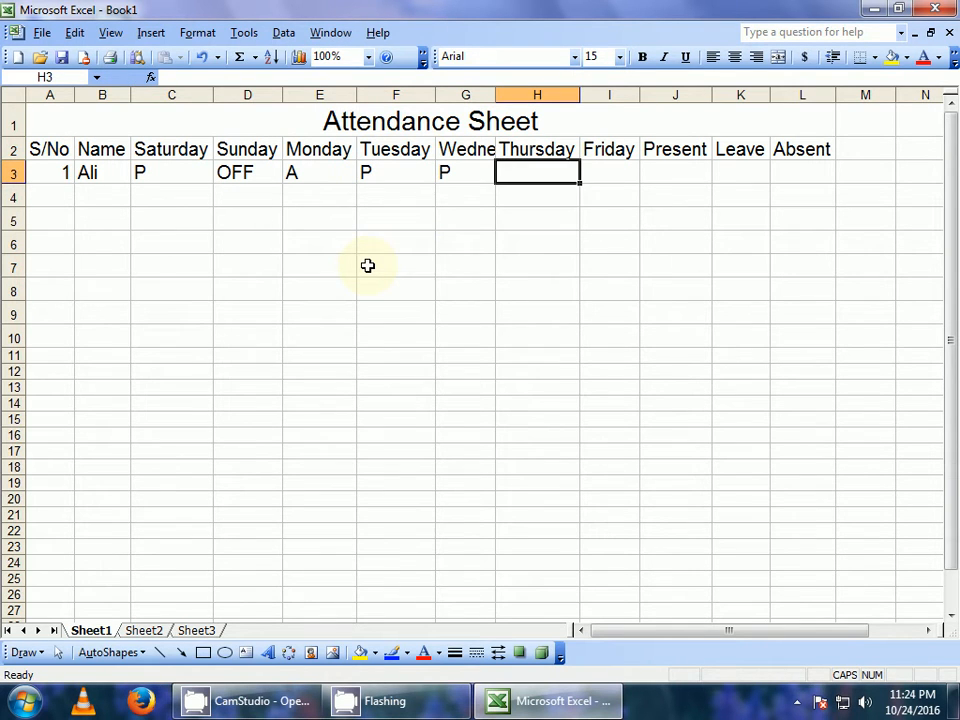
Step: AutoFit the Wednesday column, and enter L for Thursday in H3 and P for Friday in I3
double_click(495, 96)
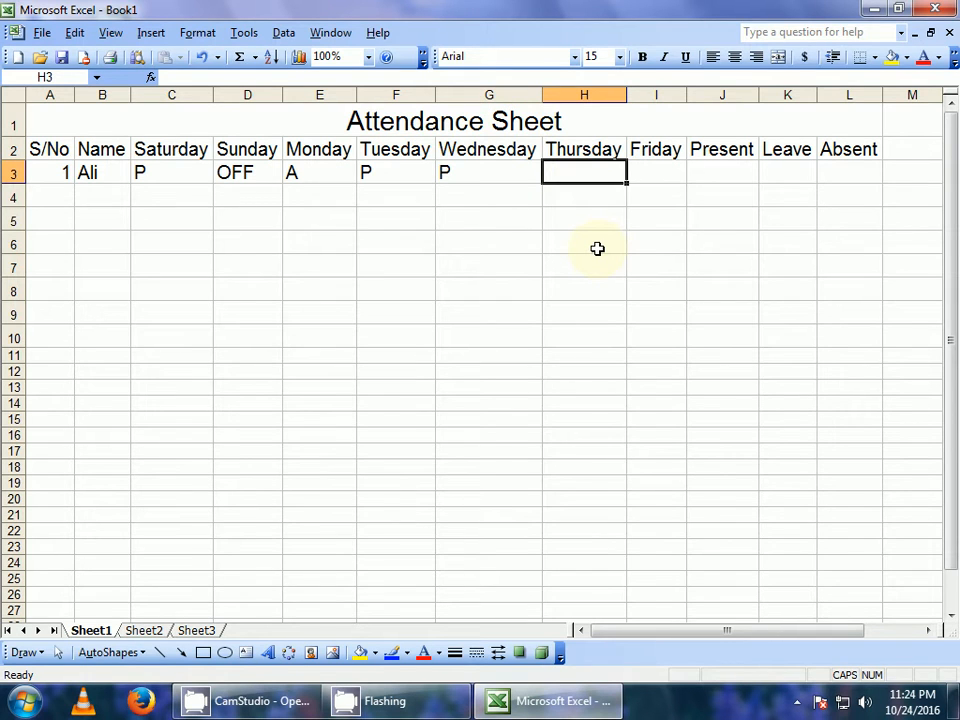
text(L)
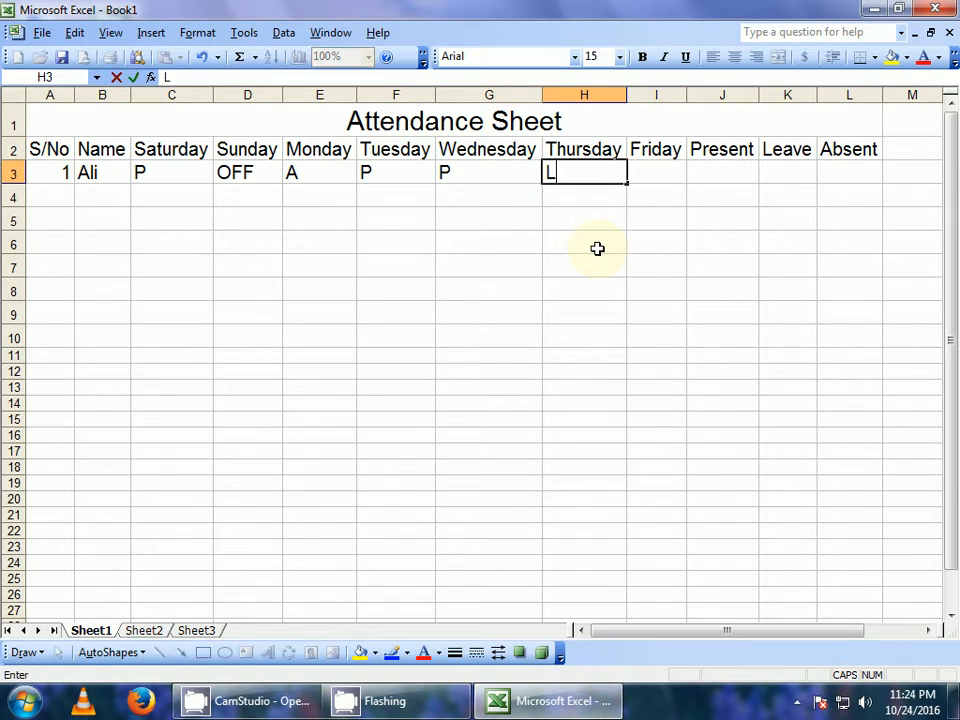
key(Tab)
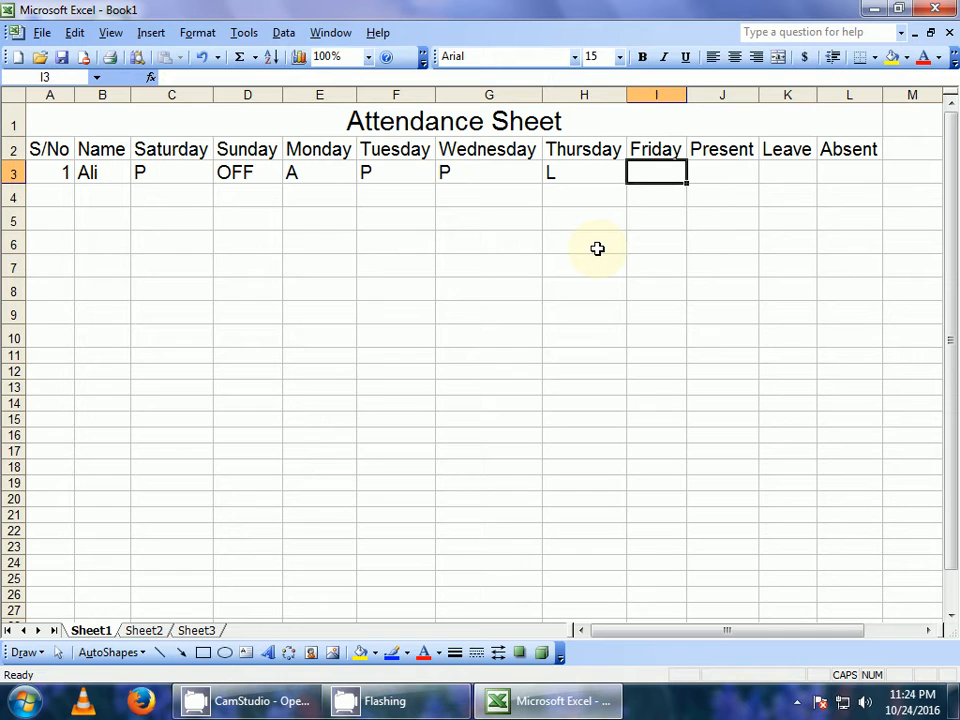
text(P)
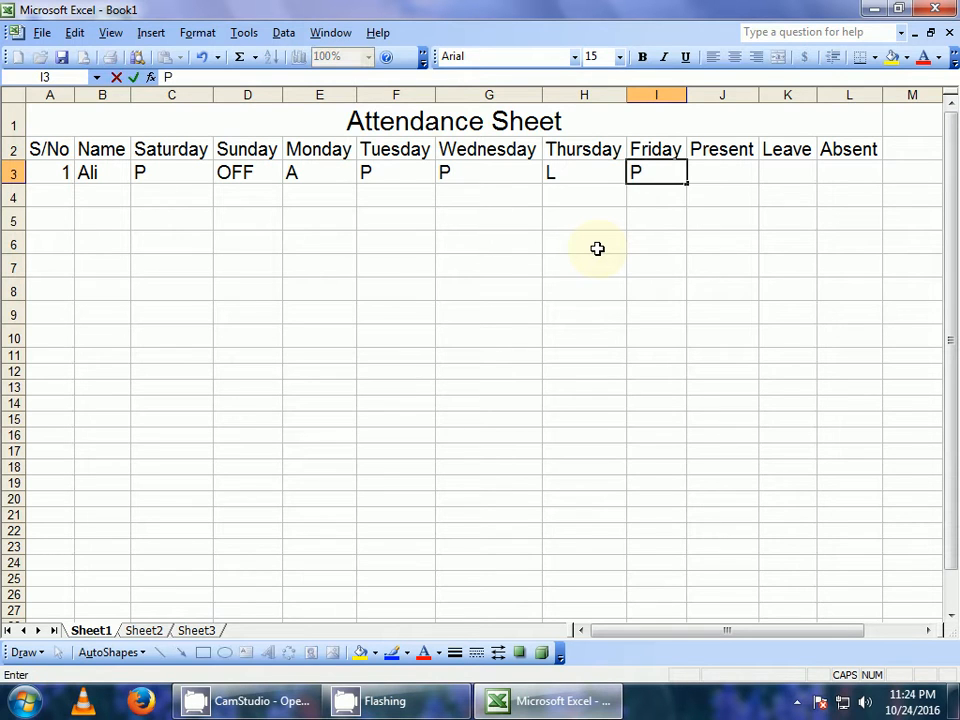
key(Tab)
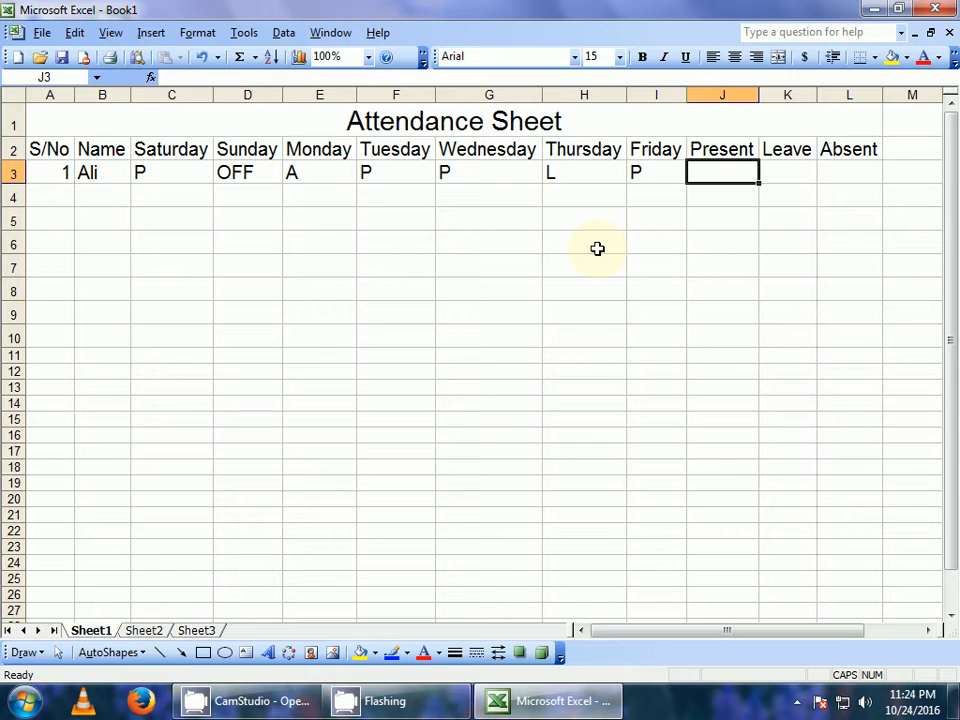
Step: Count the first person's present days in J3 with the formula +COUNTIF(C3:I3,"P")
text(+)
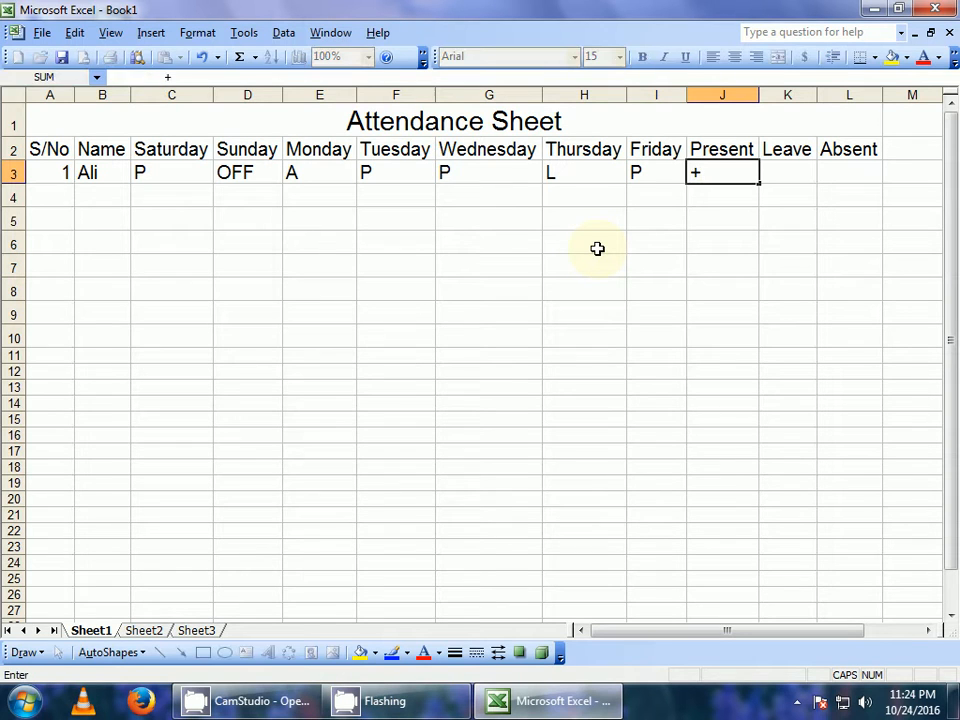
text(COUNTIF)
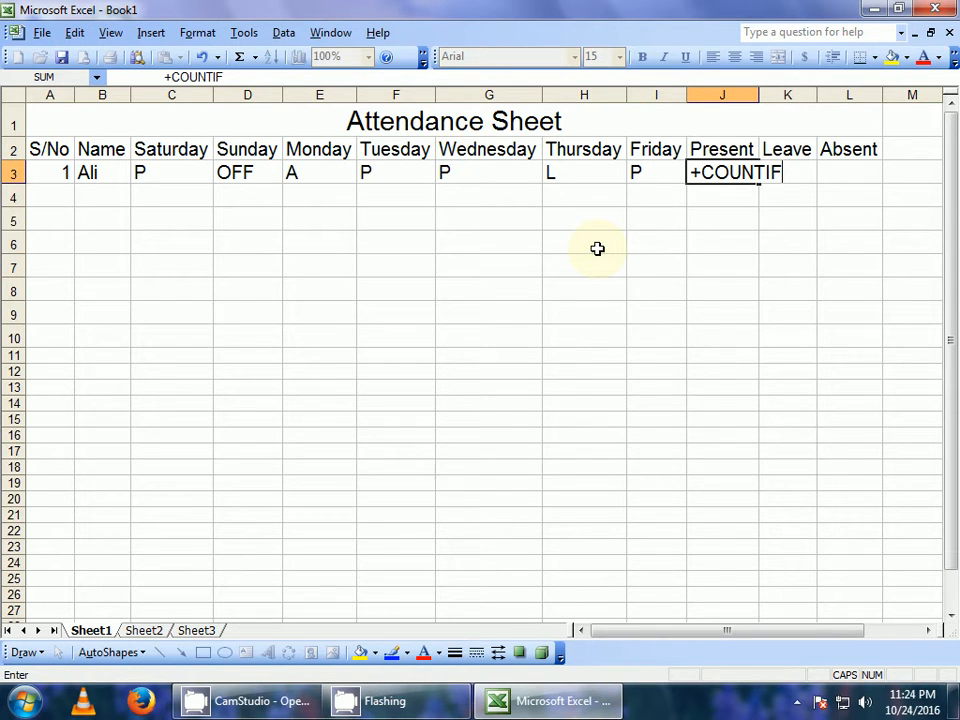
text(()
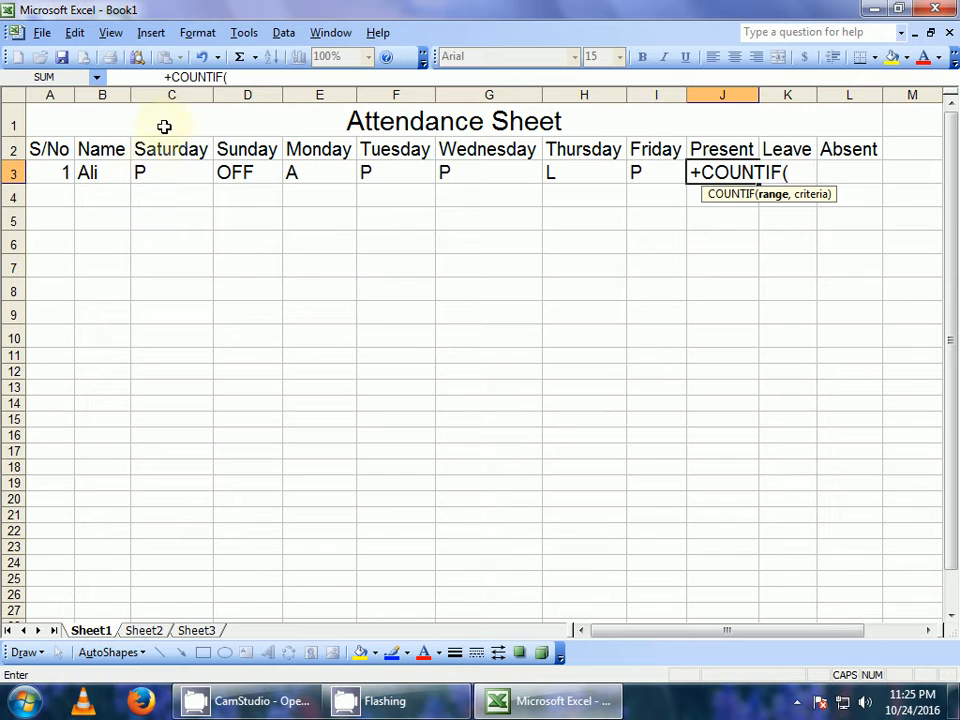
drag(144, 172, 634, 170)
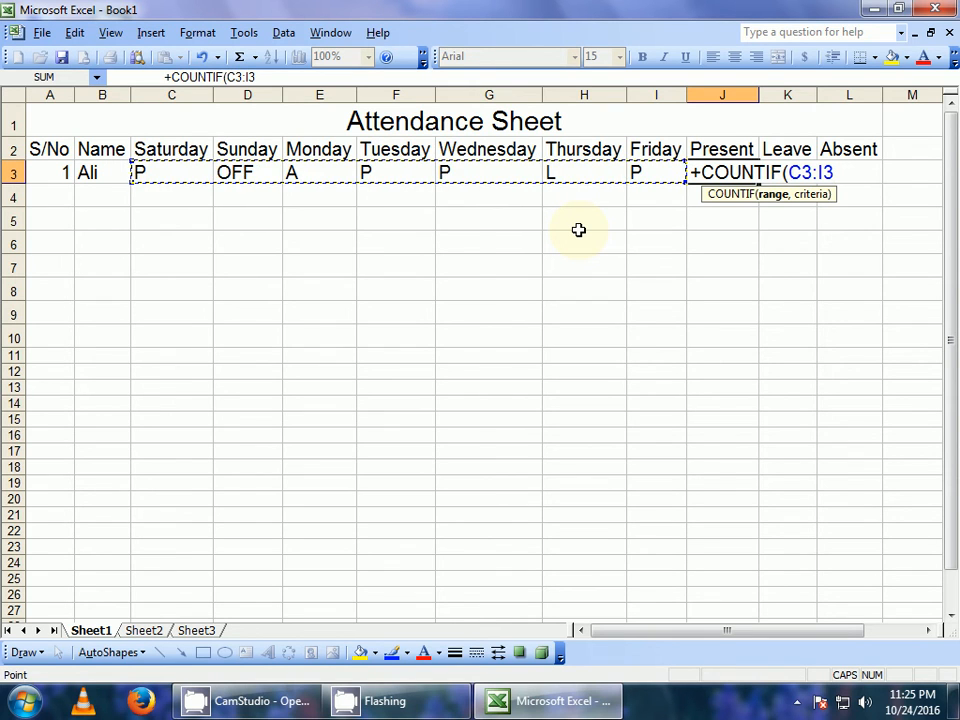
text(,)
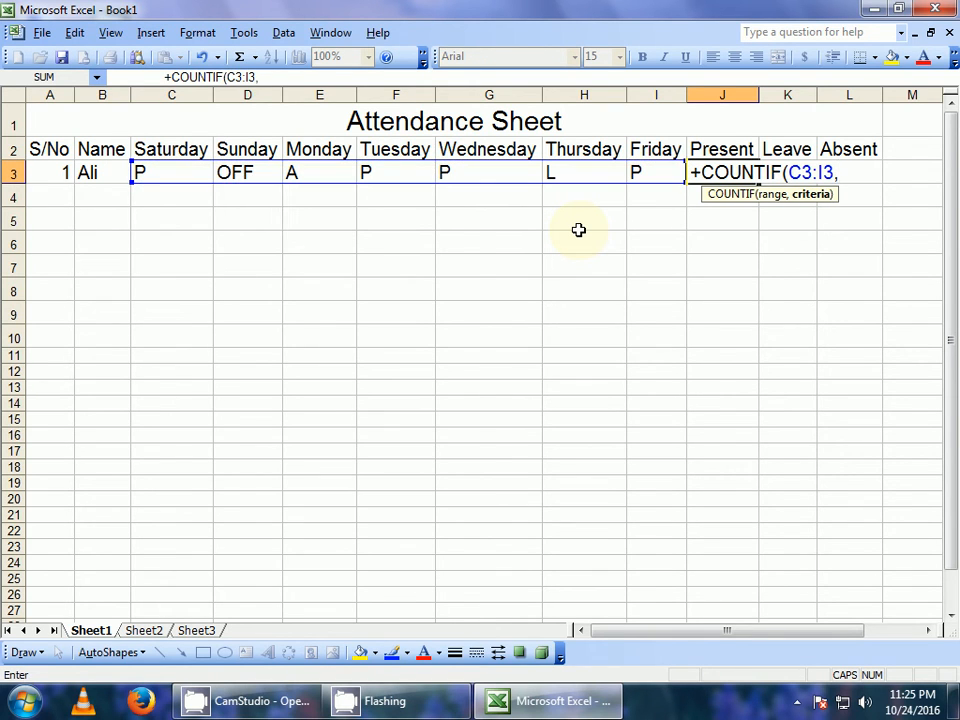
text(")
text(P"))
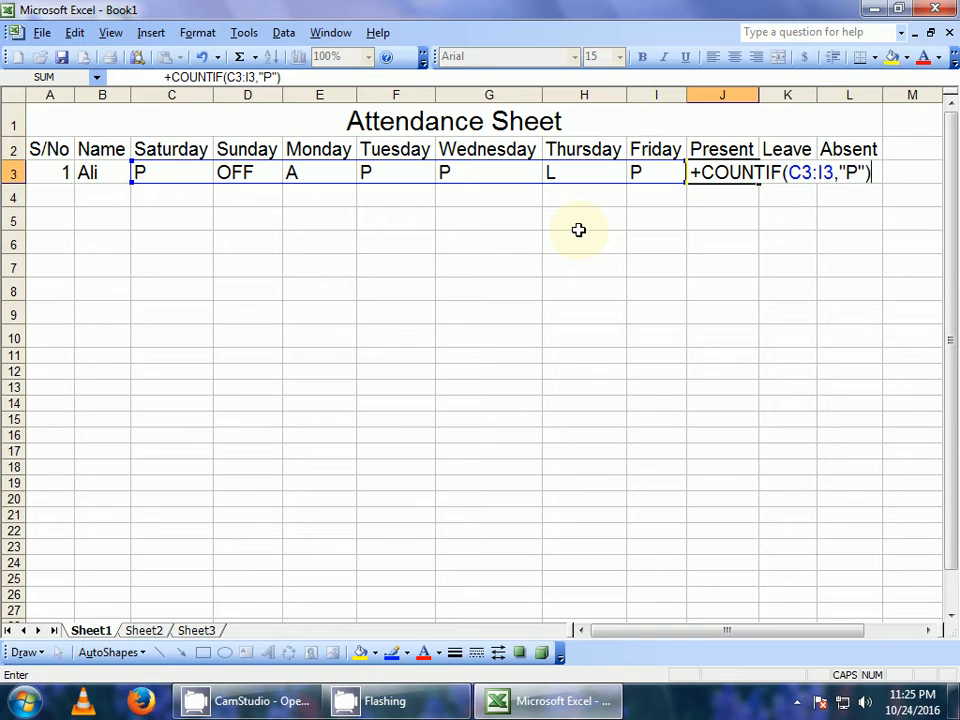
key(Return)
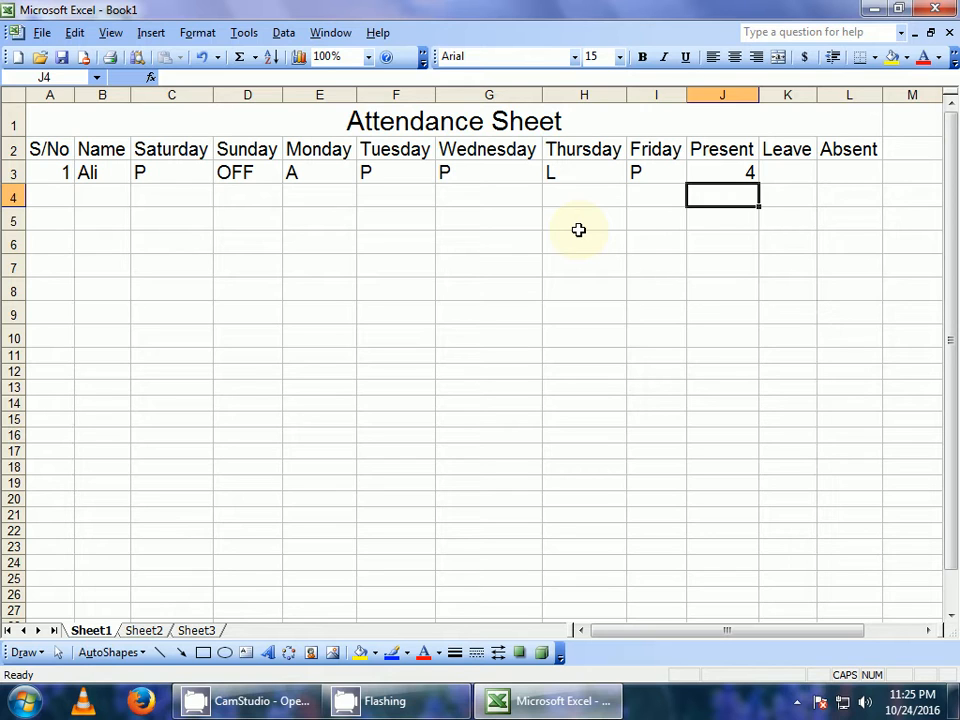
click(156, 174)
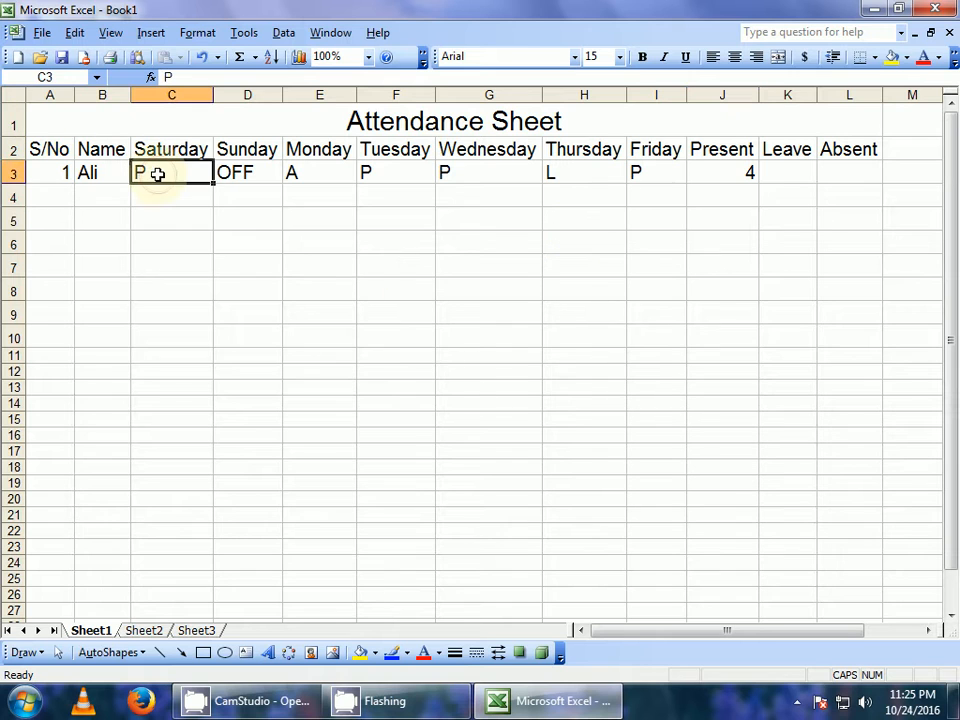
Step: Review the first person's P marks for Saturday, Tuesday, Wednesday and Friday against the Present count
click(395, 173)
click(466, 173)
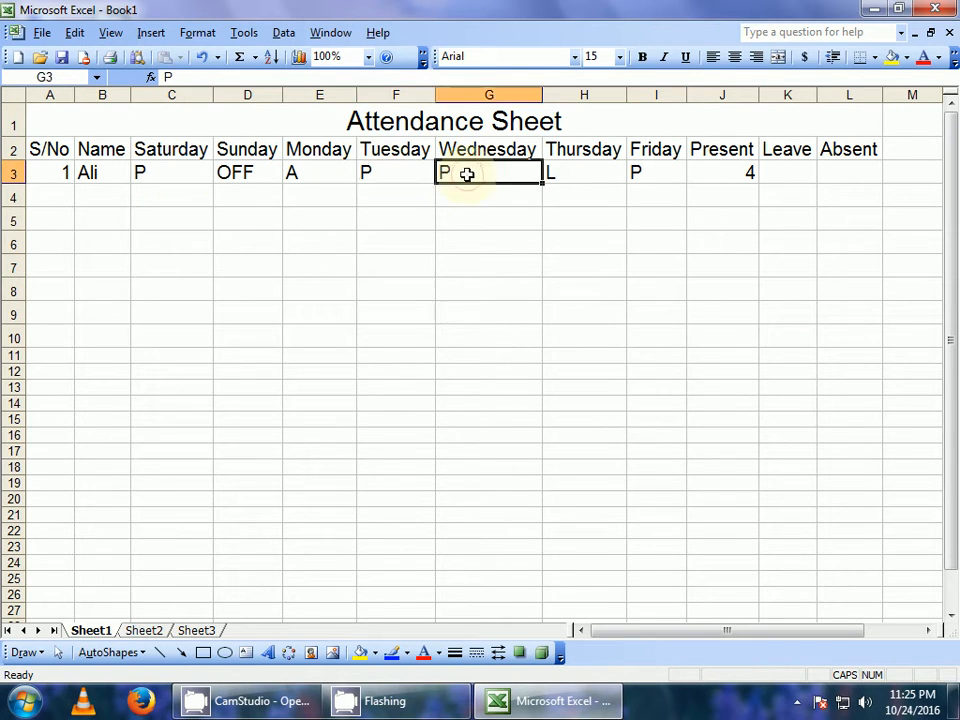
click(645, 174)
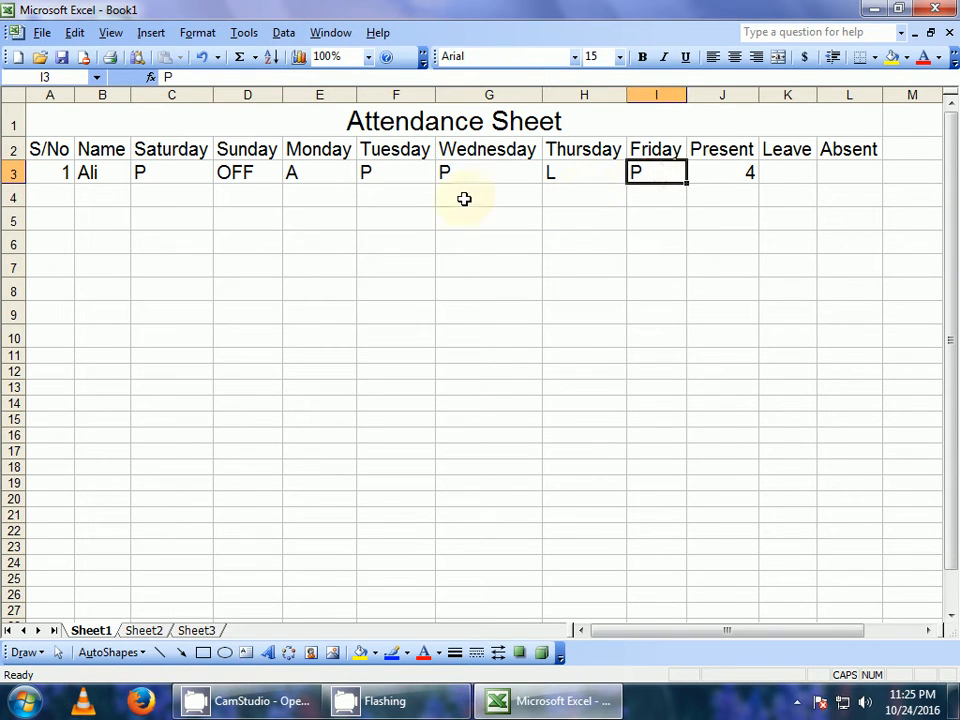
click(141, 172)
click(367, 172)
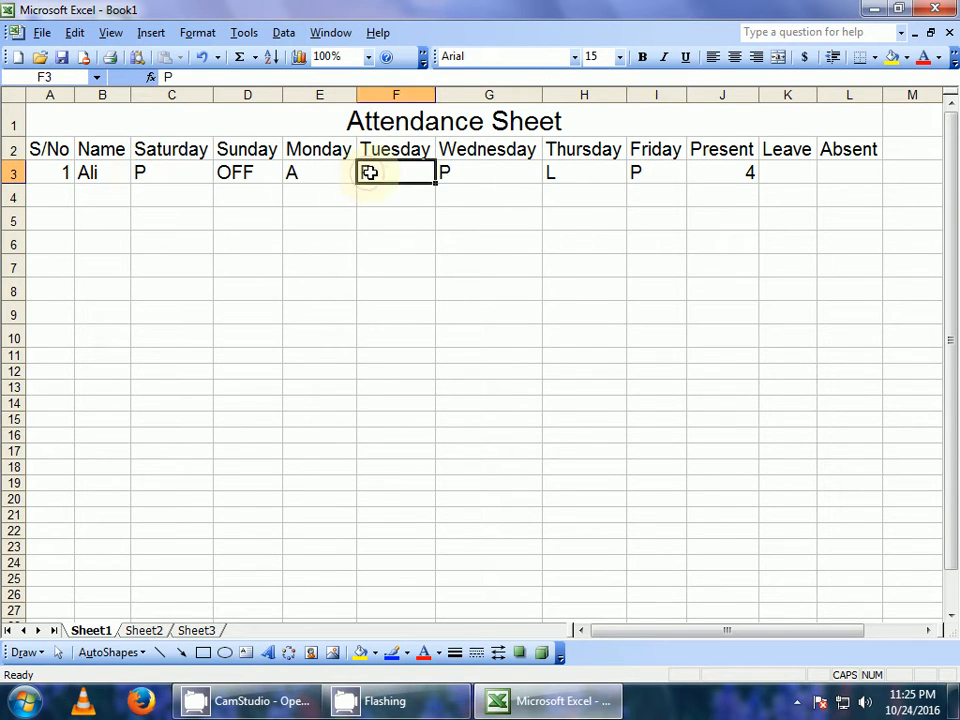
click(452, 173)
click(634, 172)
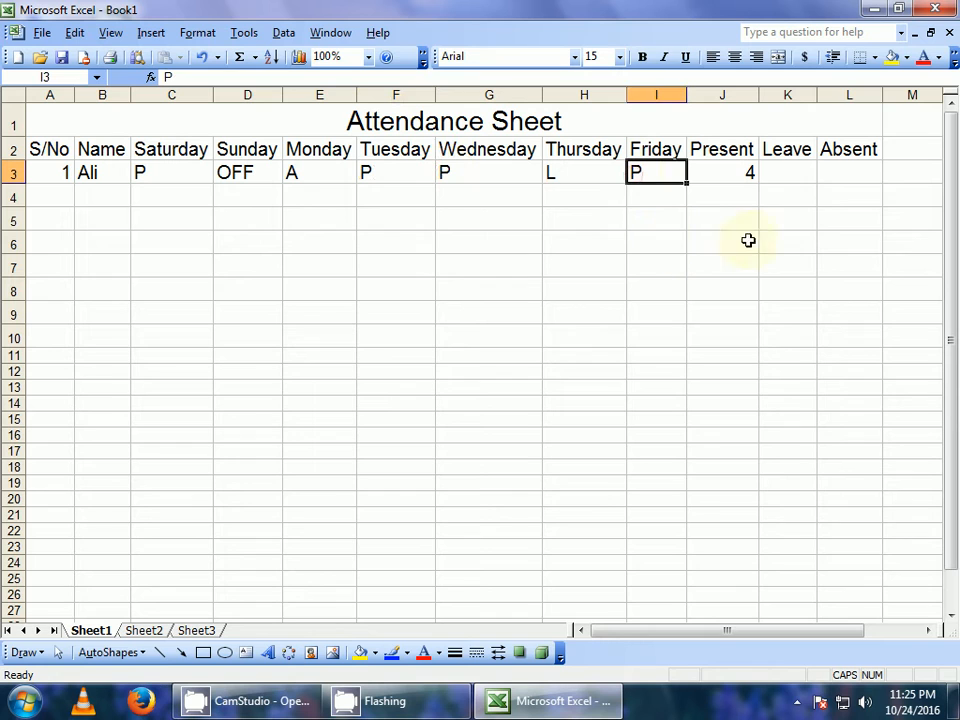
Step: Count the first person's leave days in K3 with the formula +COUNTIF(C3:I3,"L")
click(786, 184)
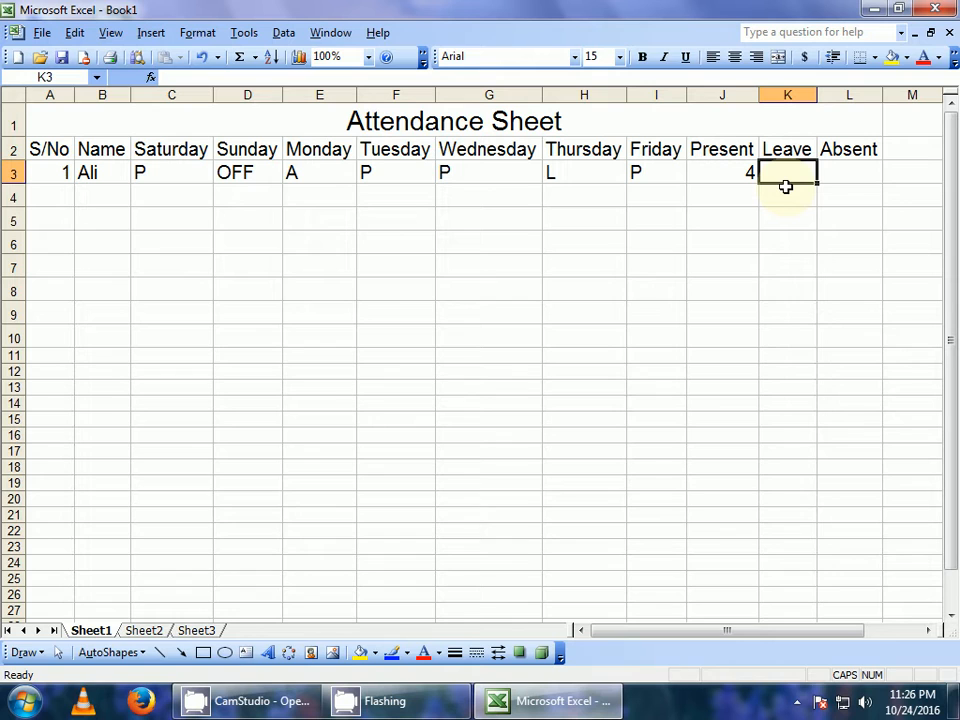
text(+)
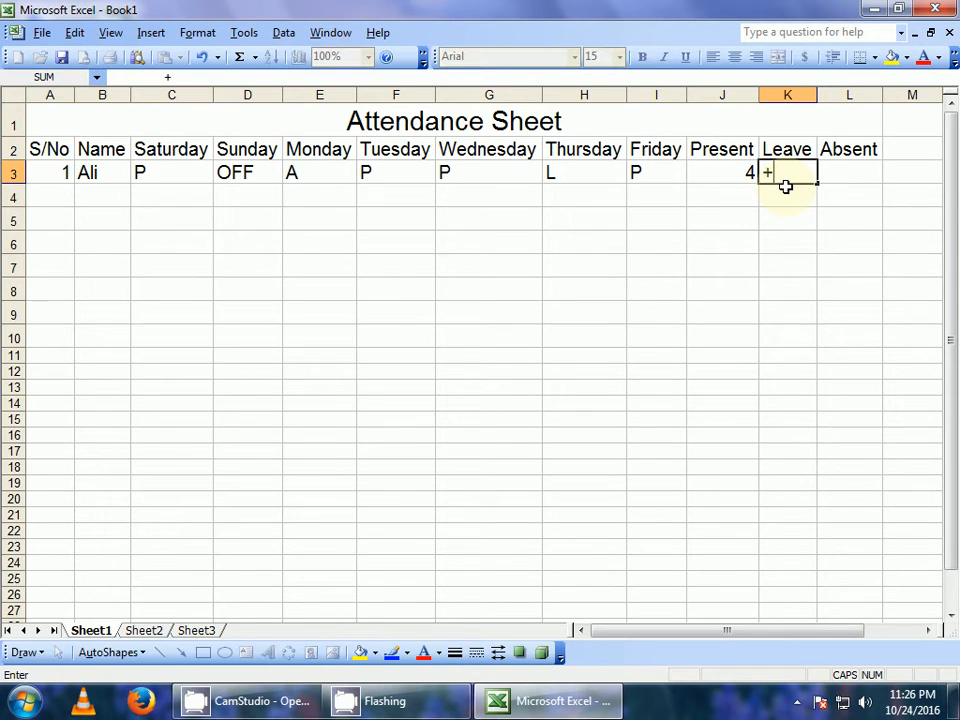
text(COUN)
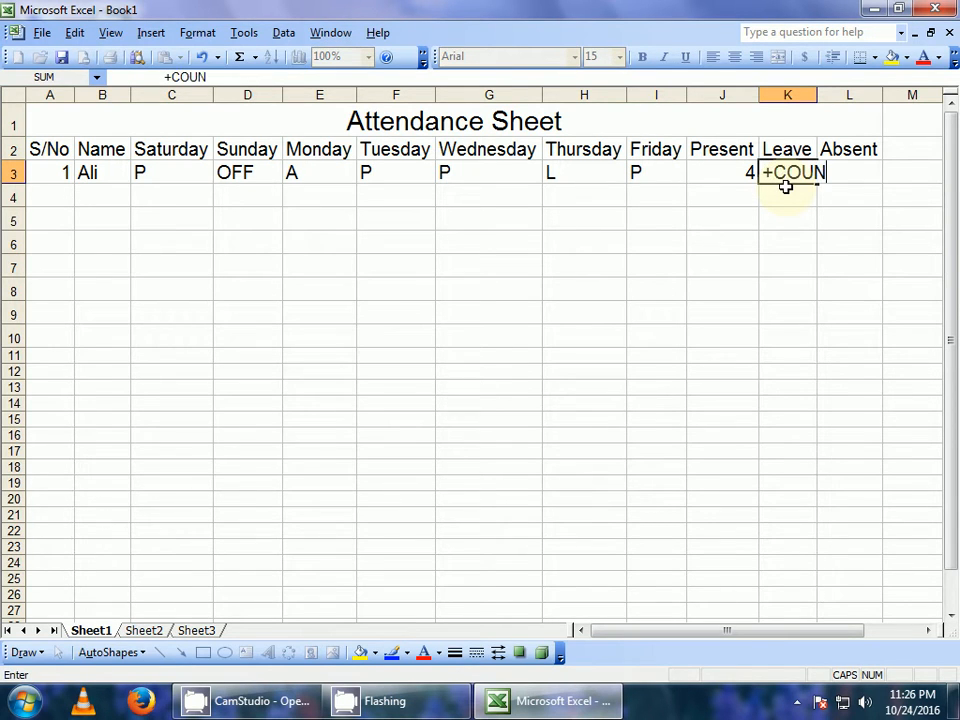
text(TIF()
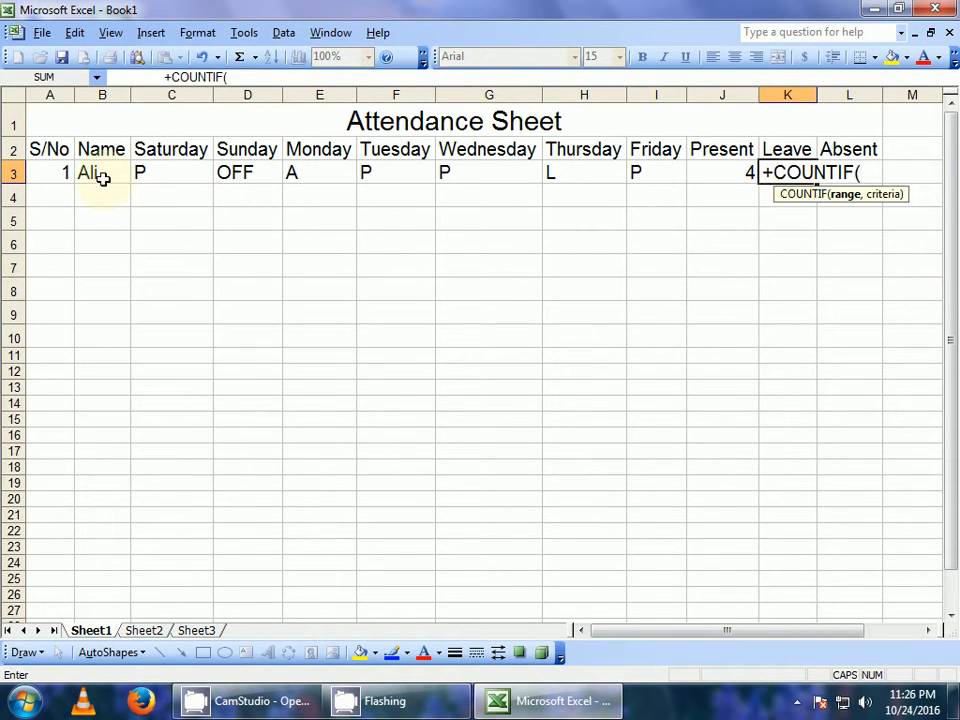
drag(146, 174, 668, 174)
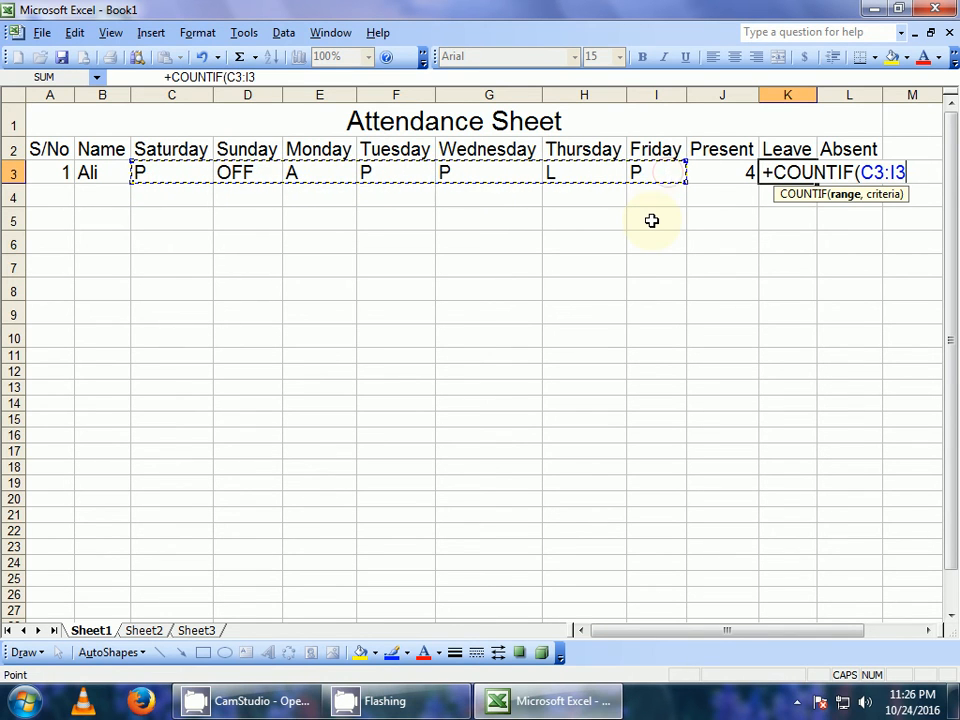
text(,")
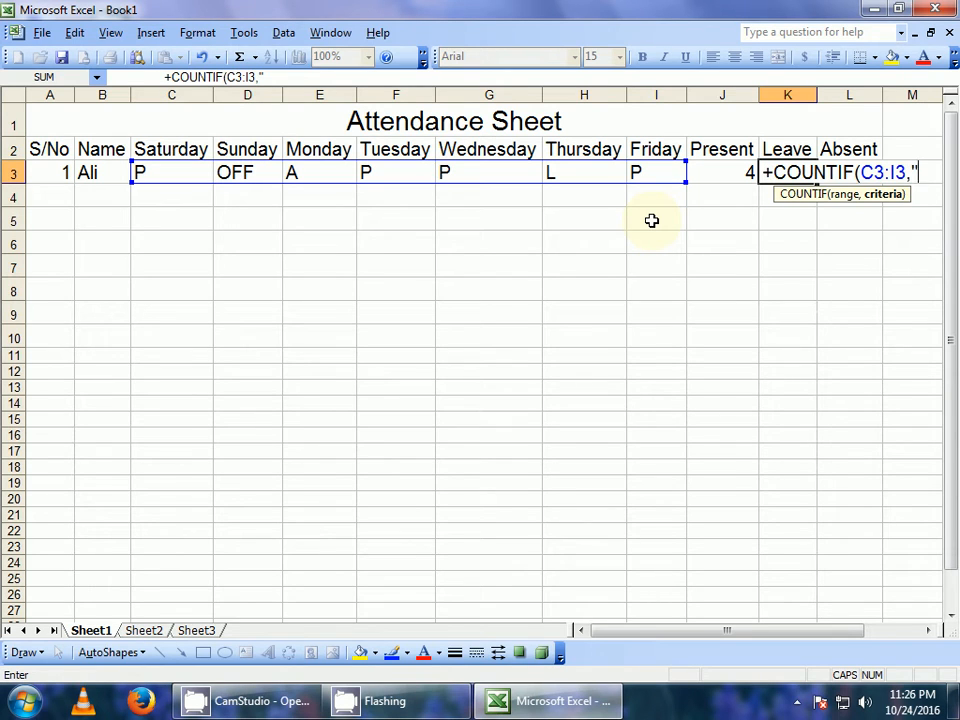
text(L"))
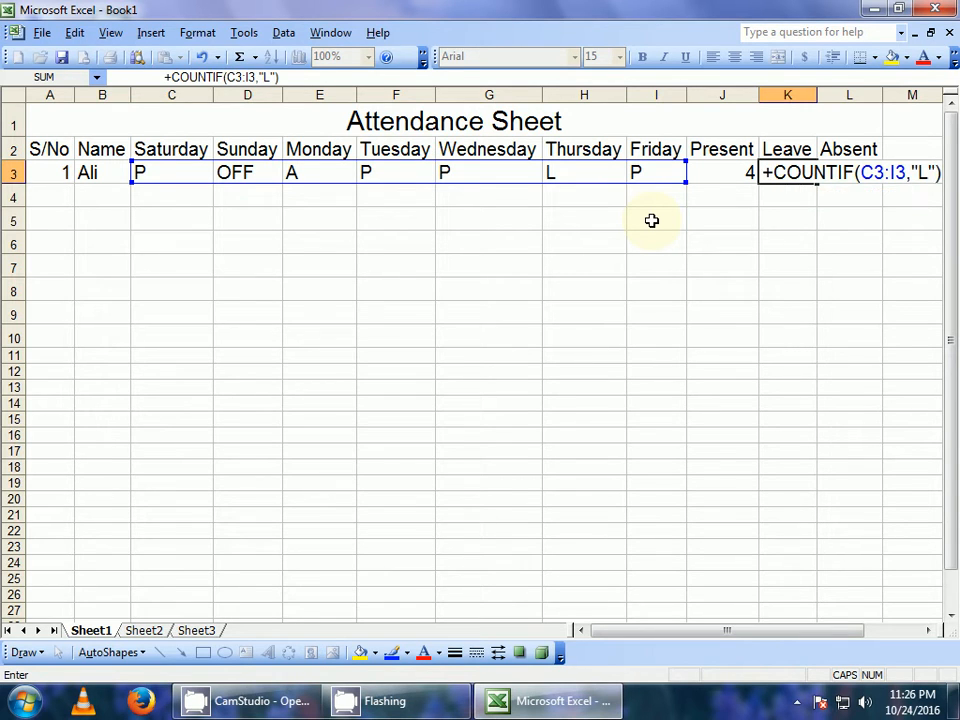
key(Return)
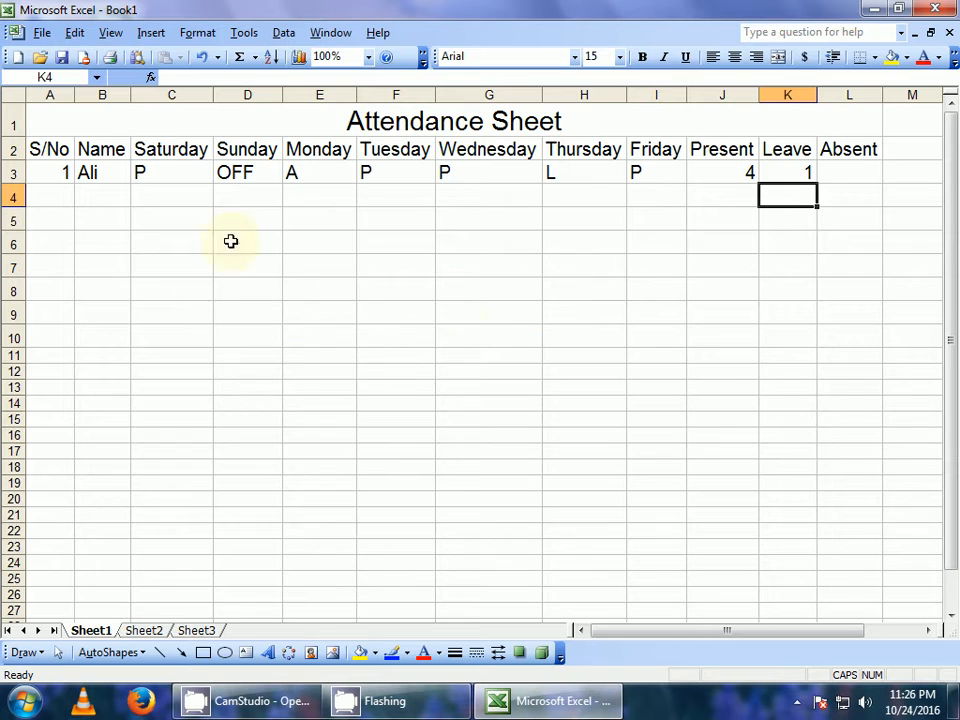
click(313, 172)
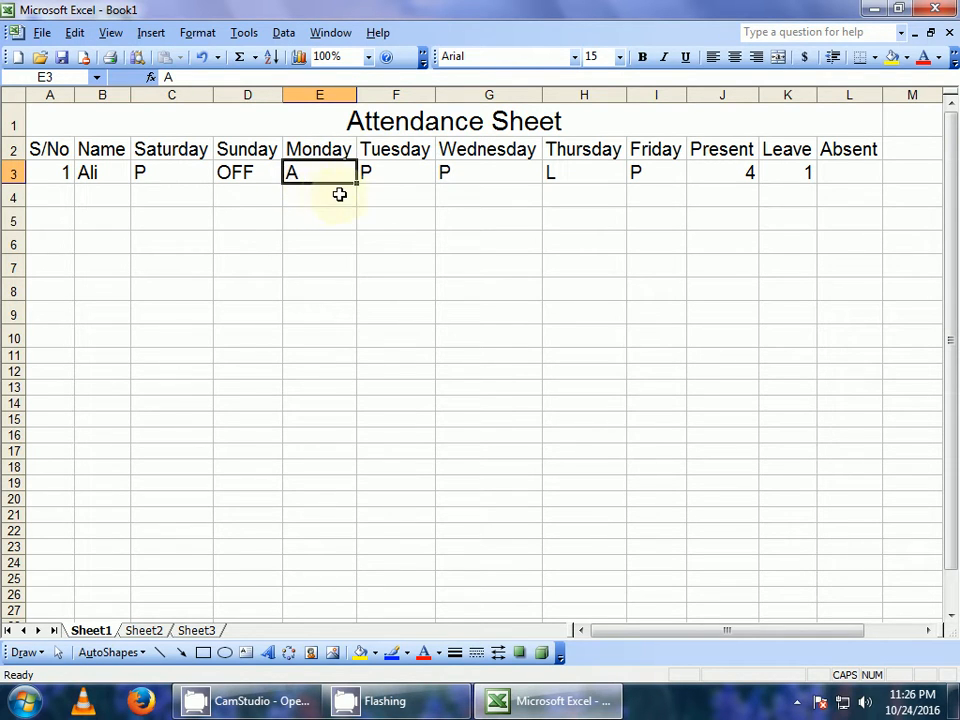
click(584, 174)
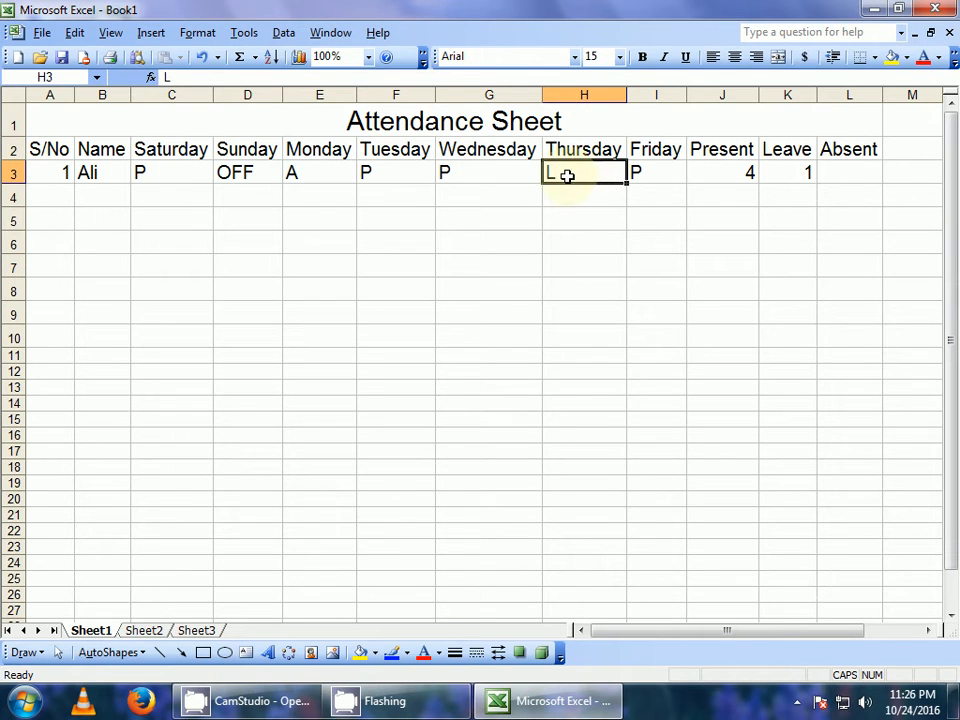
click(319, 172)
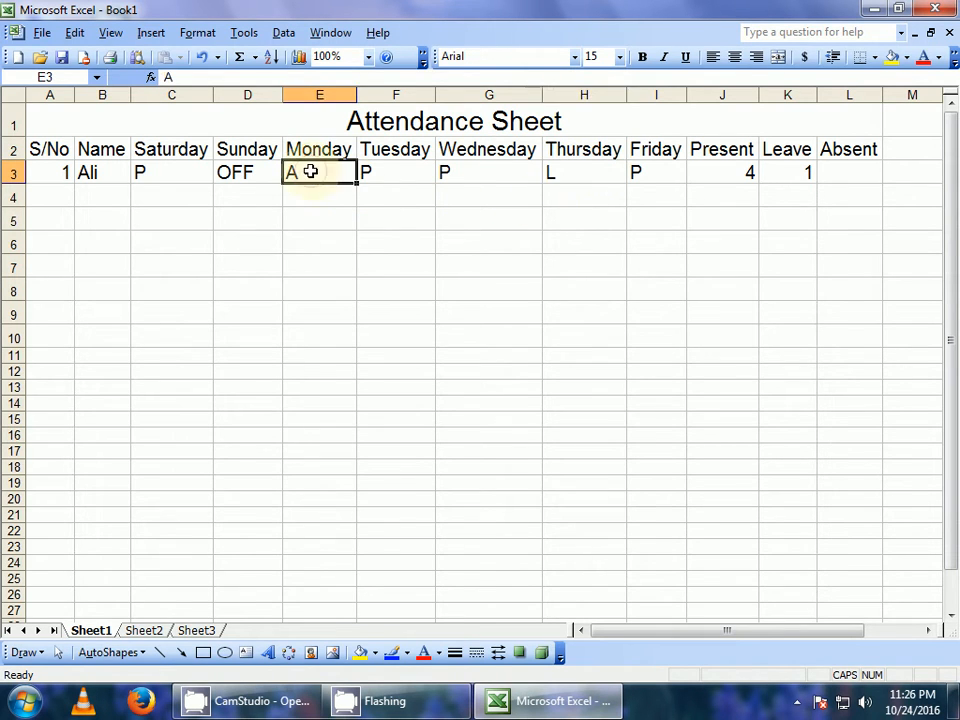
click(844, 174)
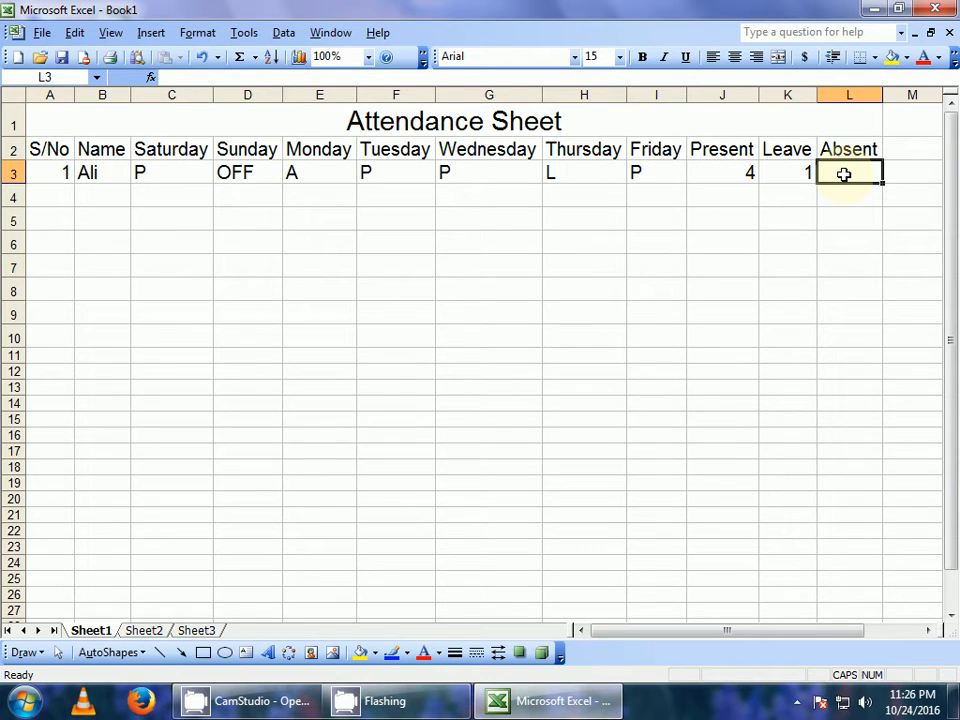
text(+)
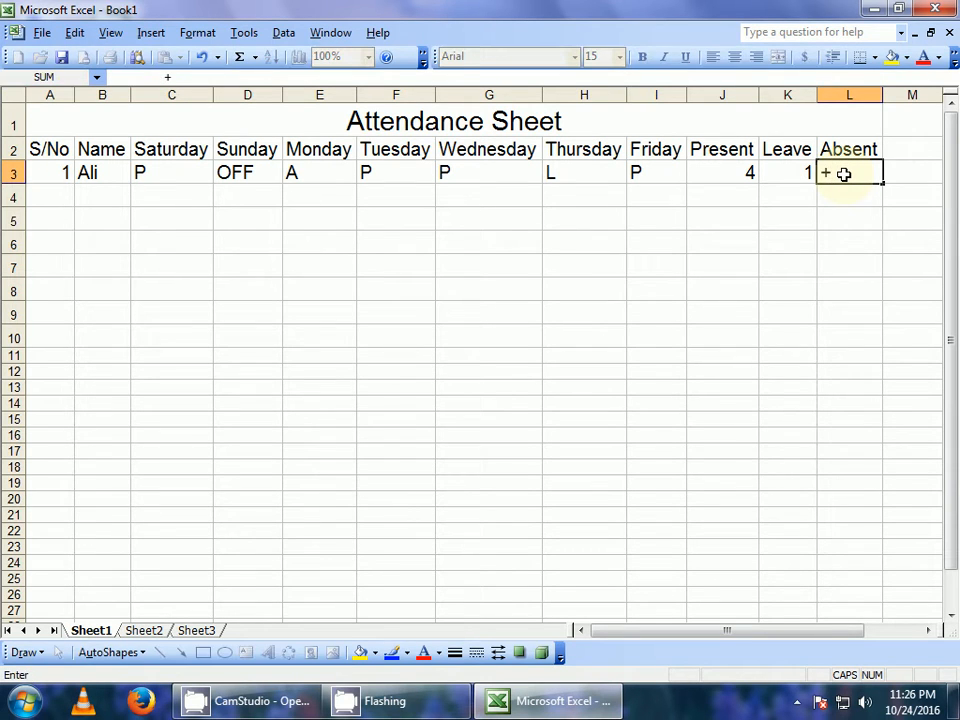
text(COUNT)
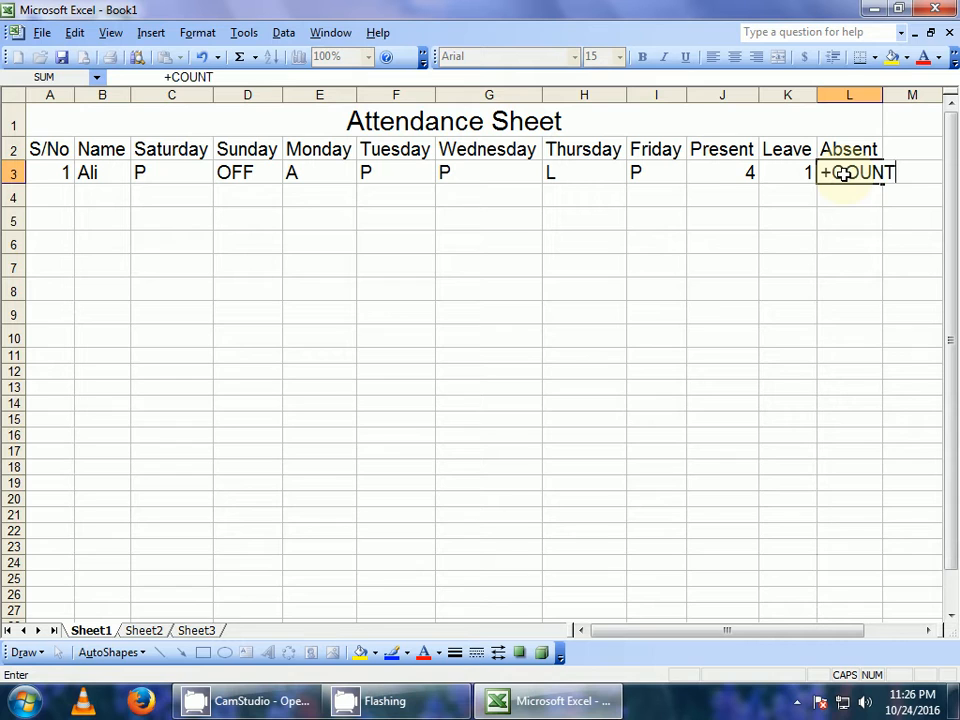
text((IF)
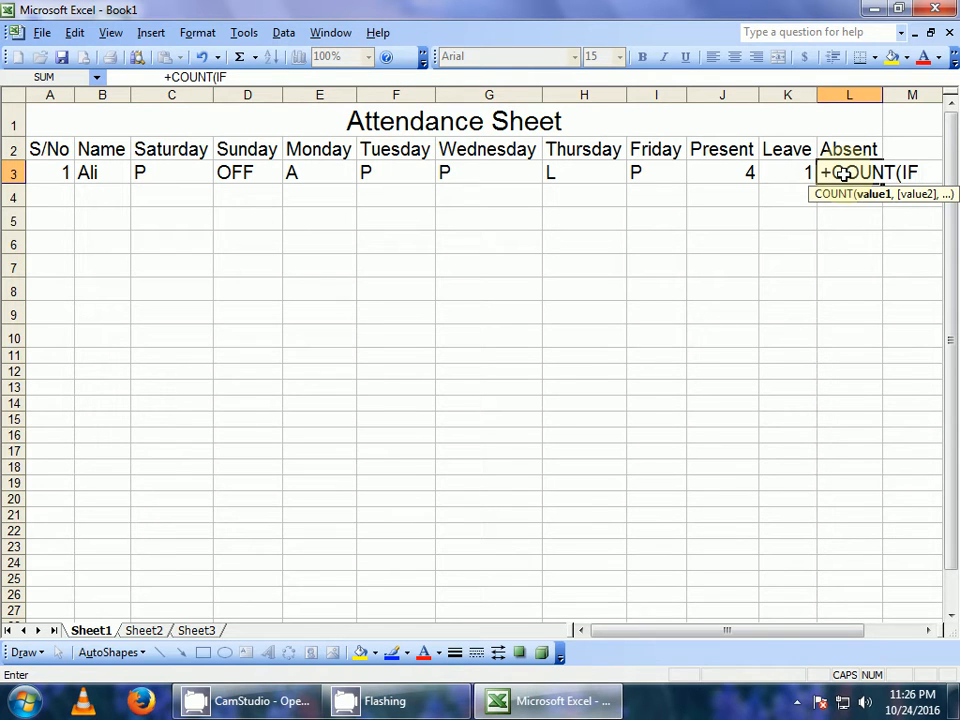
key(BackSpace)
key(BackSpace)
key(BackSpace)
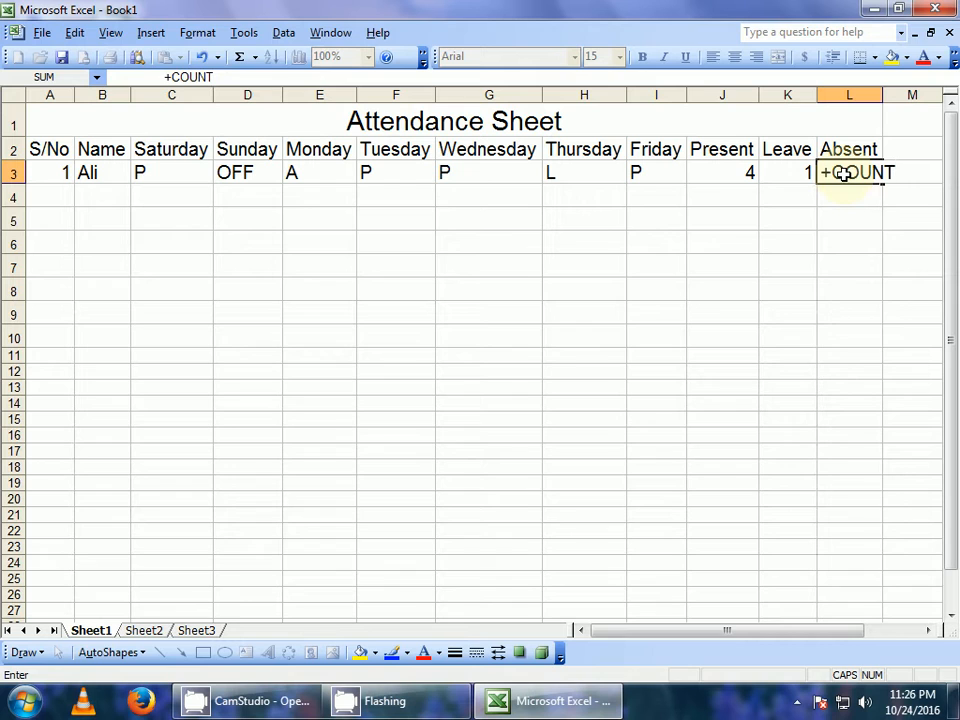
text(IF,)
key(BackSpace)
key(Escape)
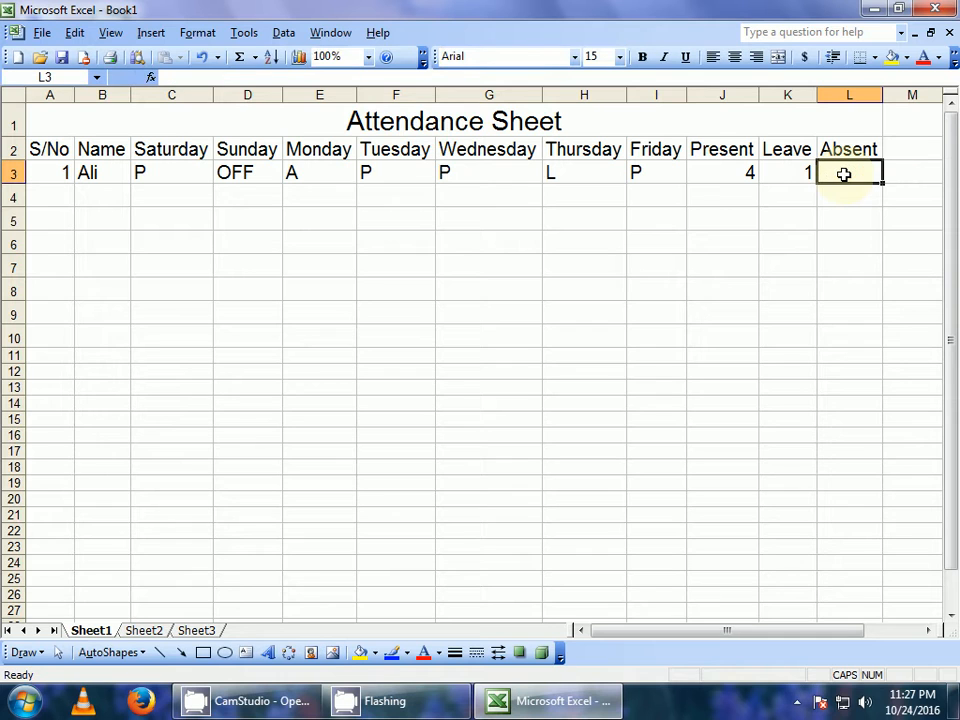
Step: Count the first person's absent days in L3 with the formula +COUNTIF(C3:I3,"A")
click(788, 168)
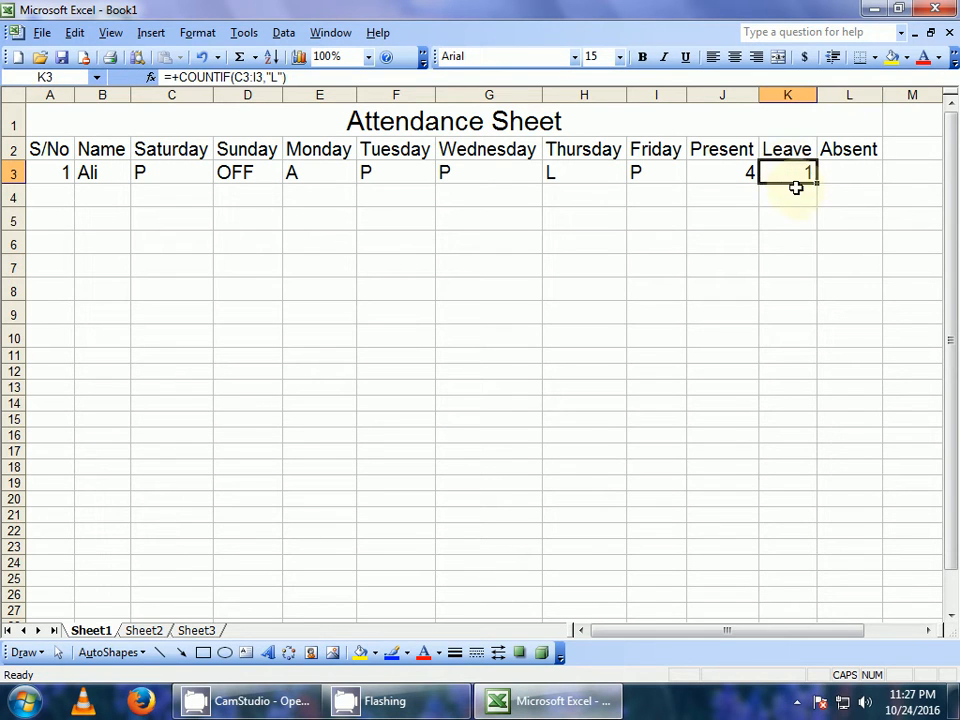
click(853, 170)
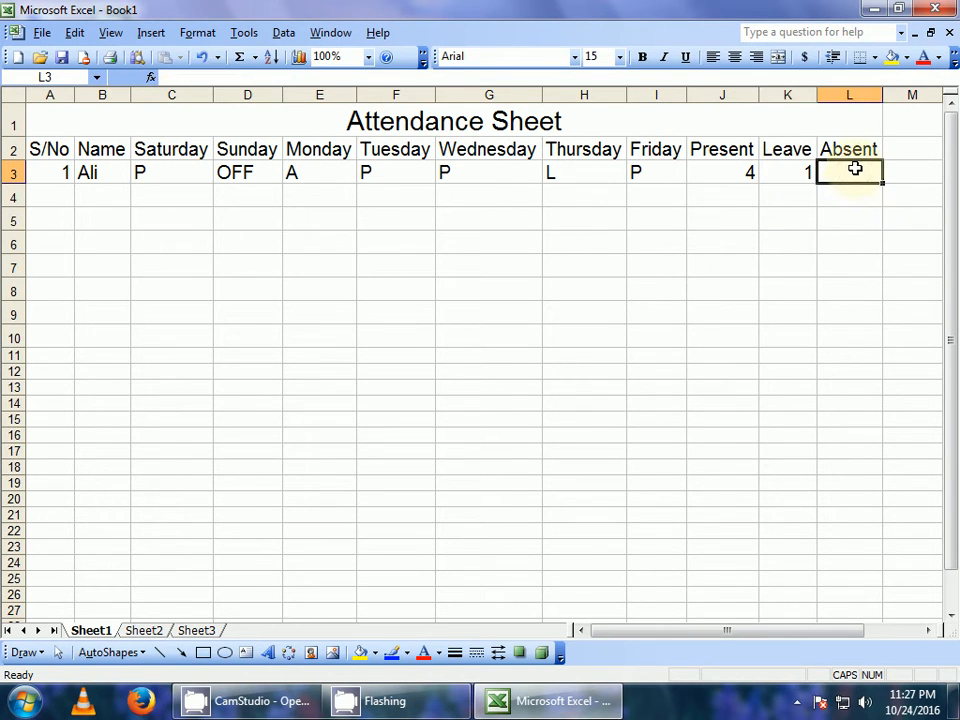
text(+COUNT)
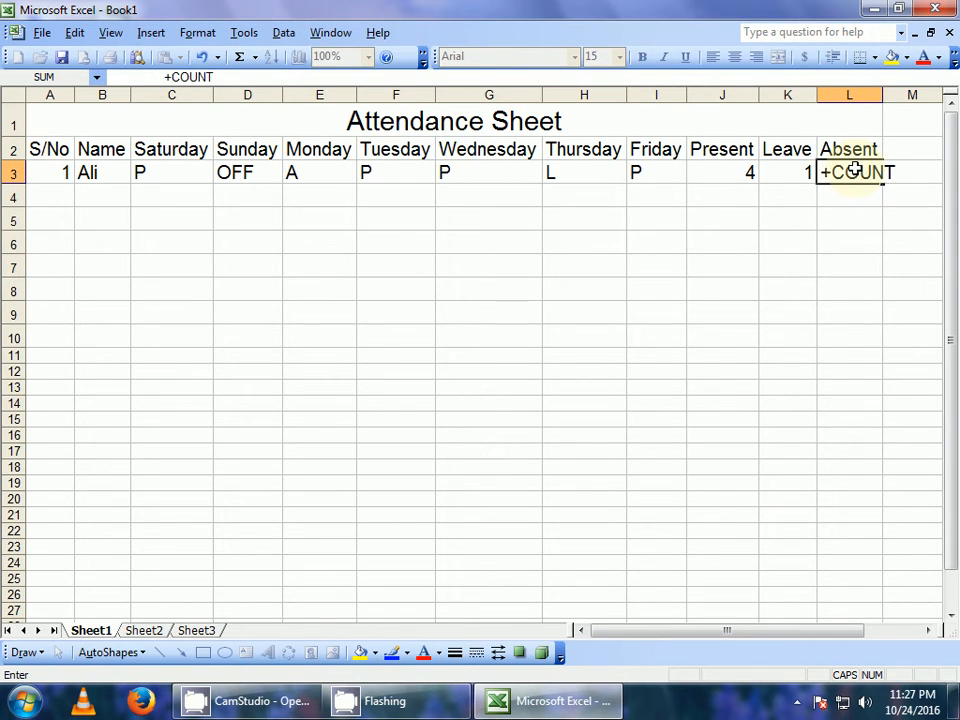
text(IF()
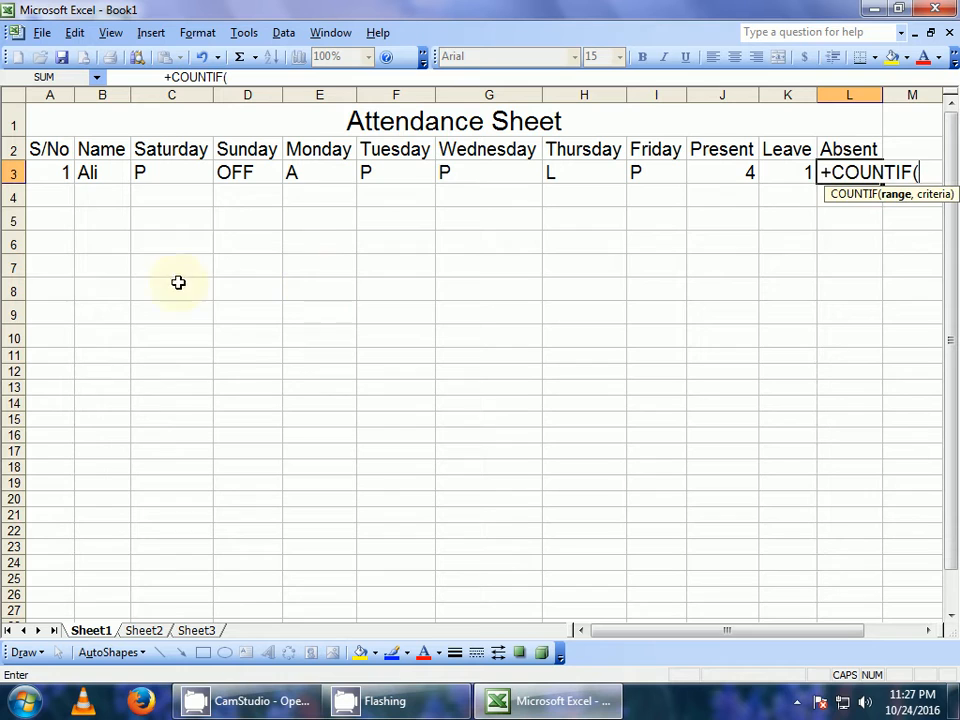
drag(138, 174, 668, 176)
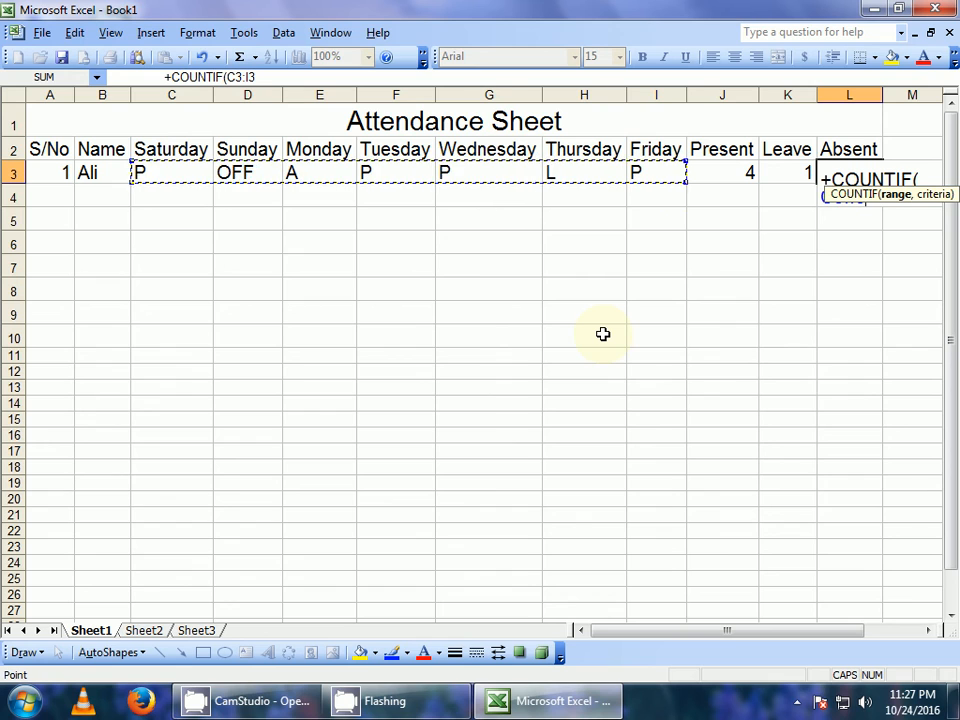
text(,)
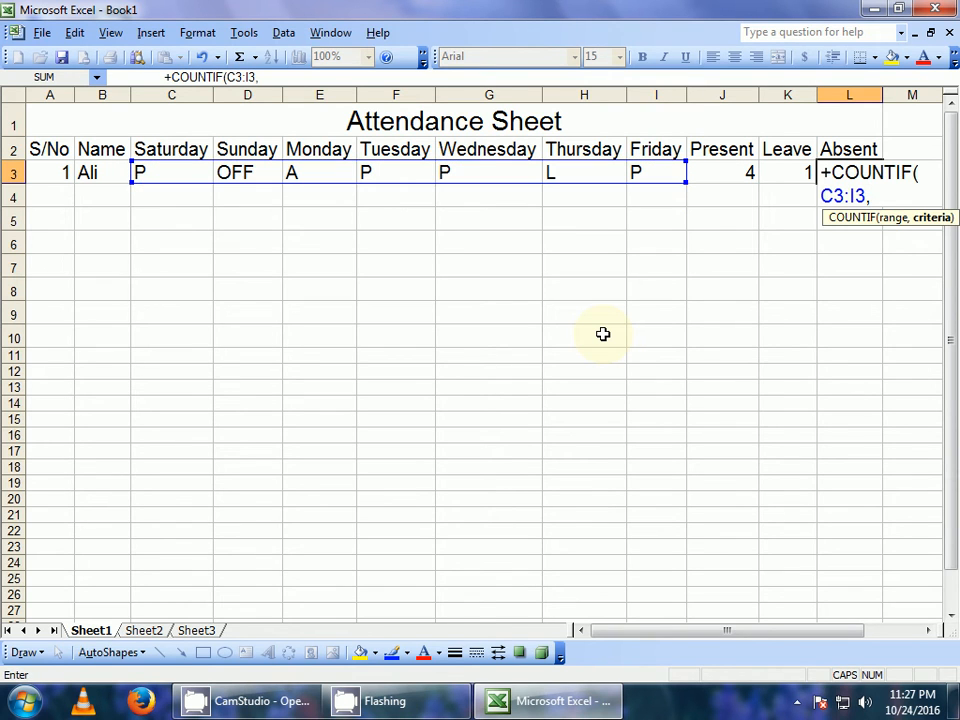
text("a)
key(BackSpace)
text(A")
key(Up)
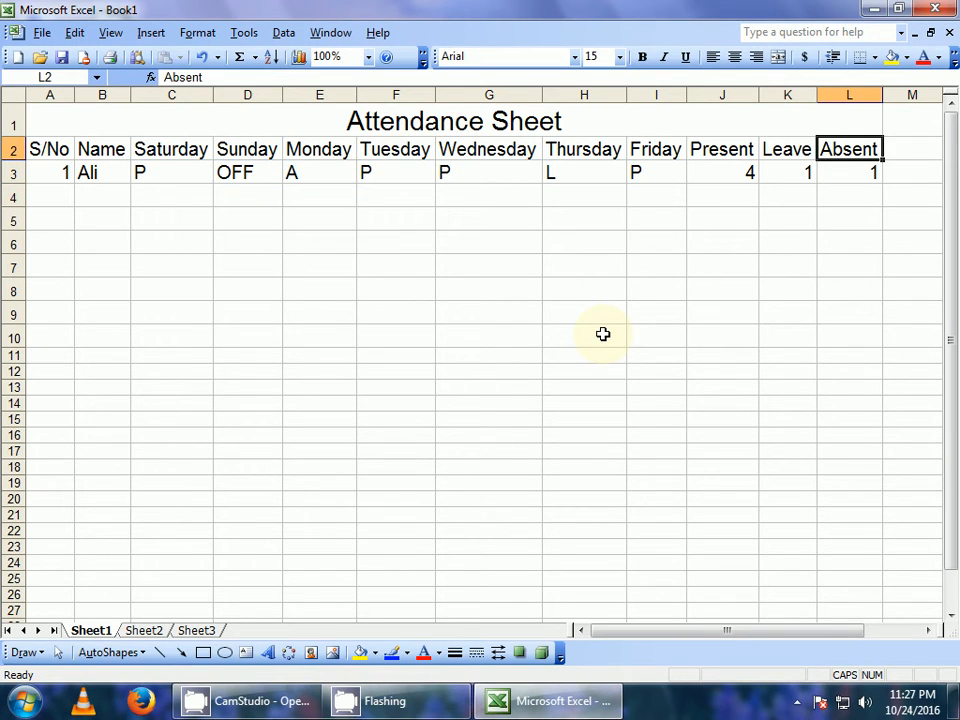
Step: Check the COUNTIF formulas in the first person's Absent, Leave and Present cells
click(843, 174)
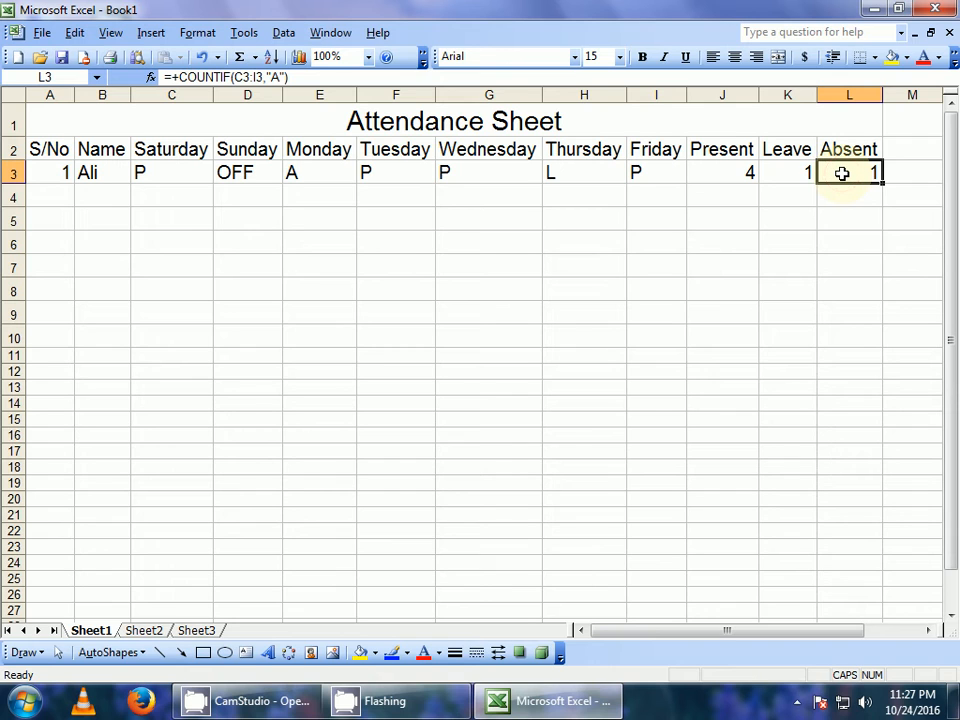
key(Left)
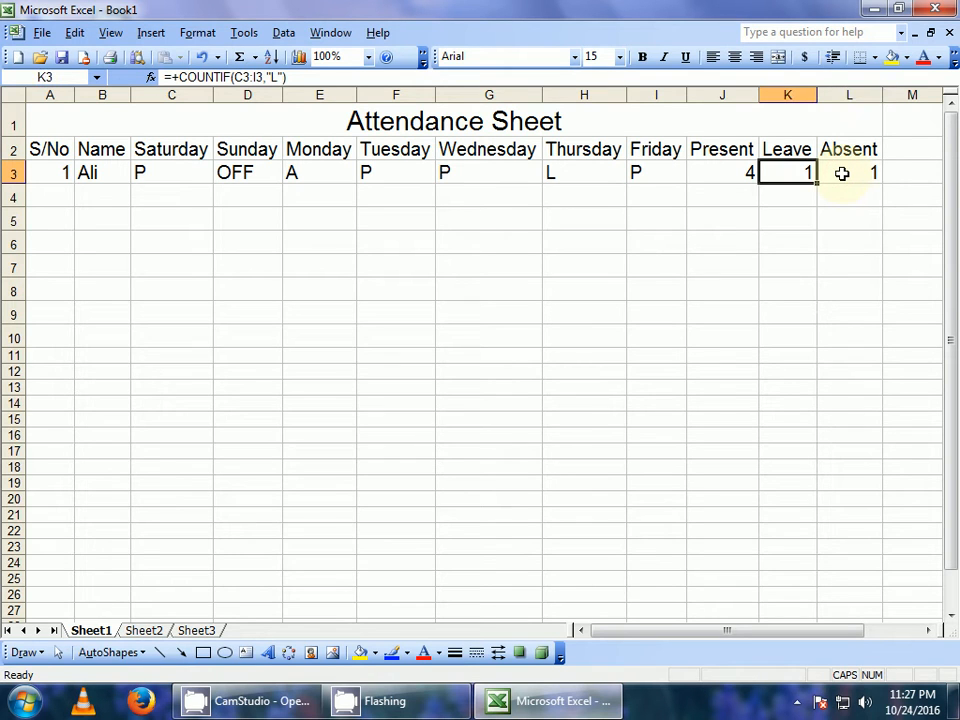
key(Left)
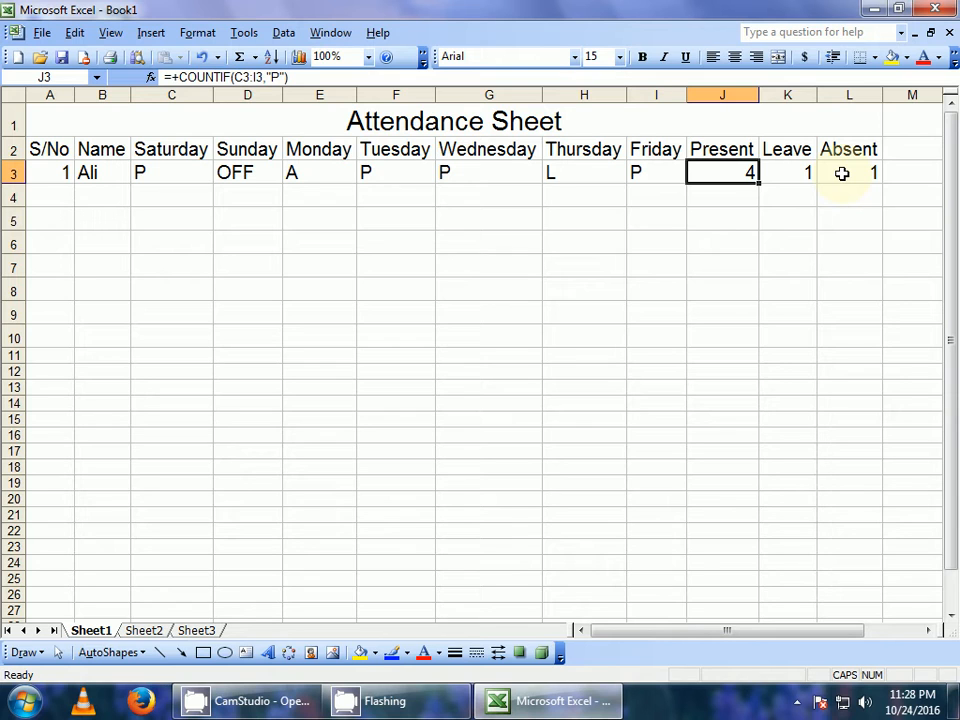
Step: Enter serial number 2 in A4 and extend the series from A3:A4 down the S/No column to 20 in A22
key(Down)
key(Left)
key(Left)
key(Left)
key(Left)
key(Left)
key(Left)
key(Left)
key(Left)
key(Left)
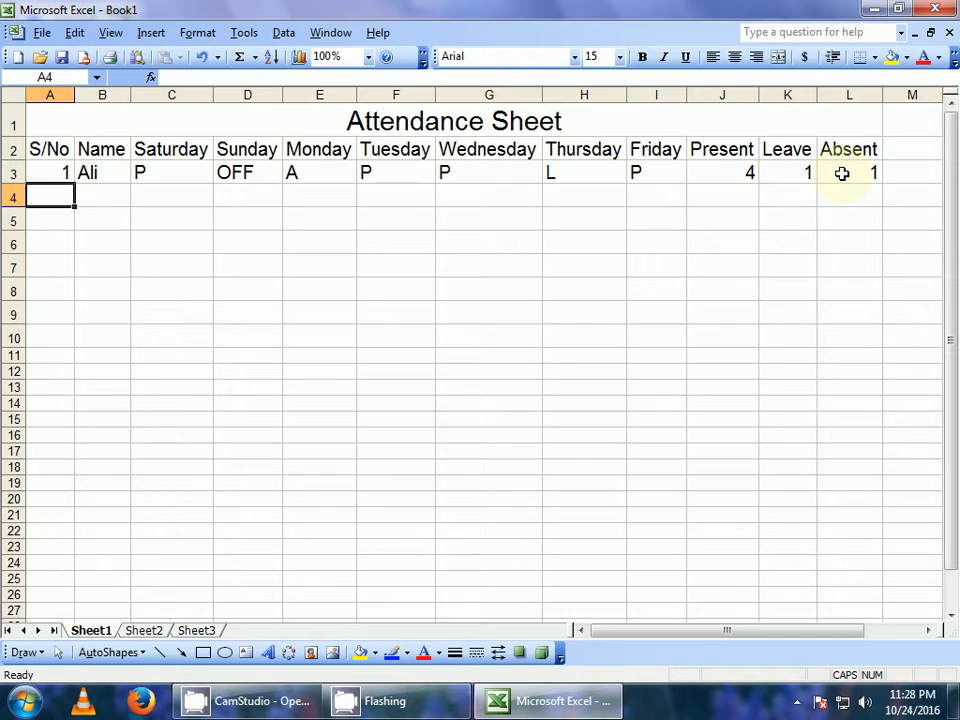
text(2)
key(Return)
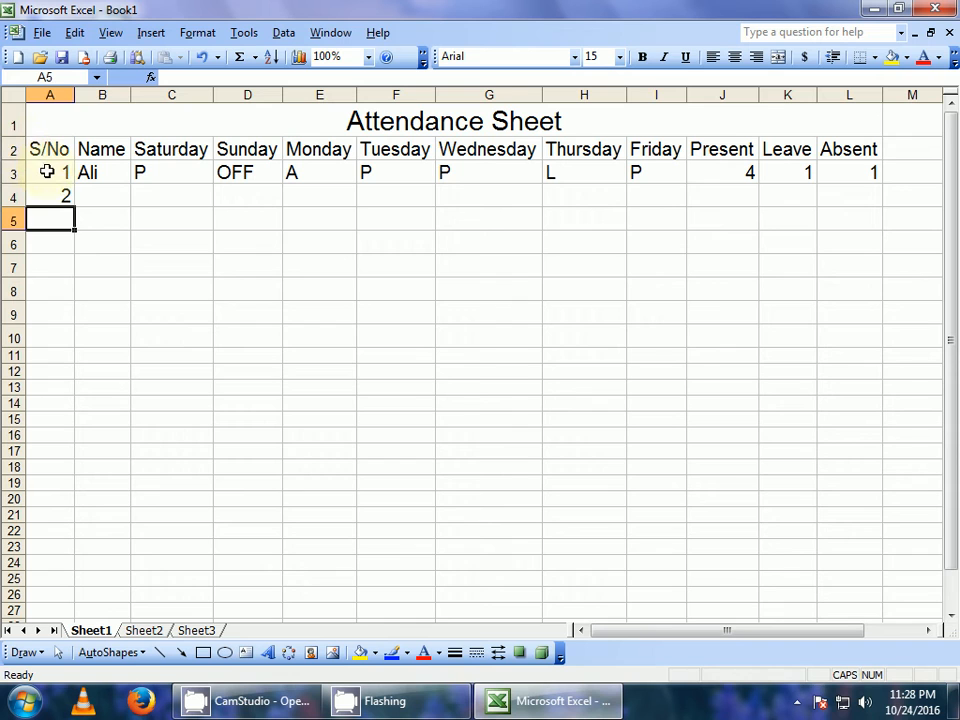
drag(46, 172, 47, 196)
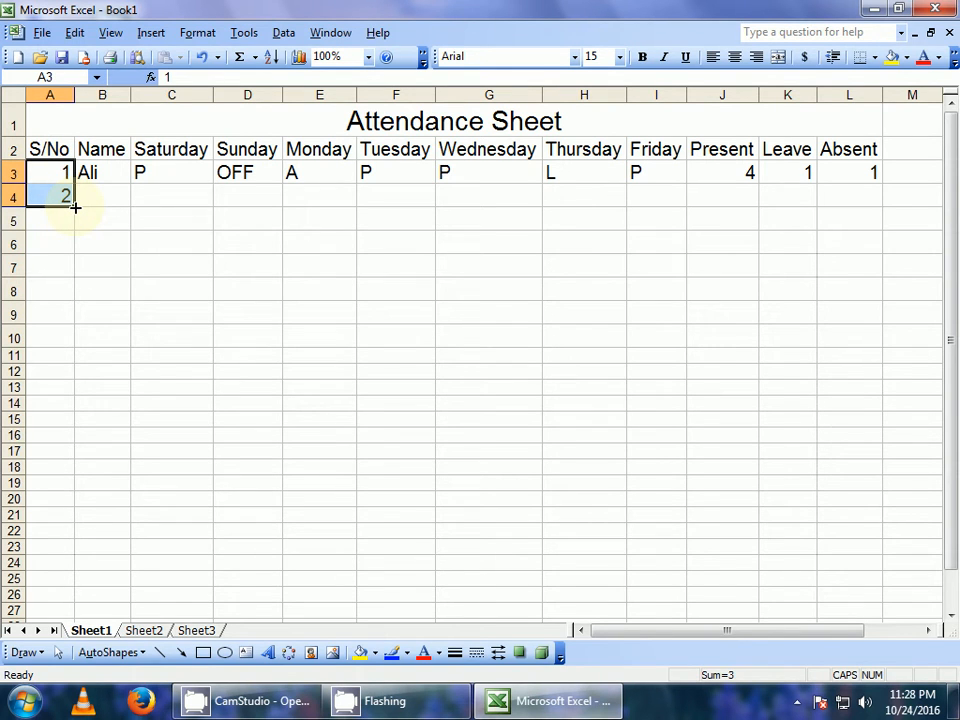
drag(75, 207, 72, 537)
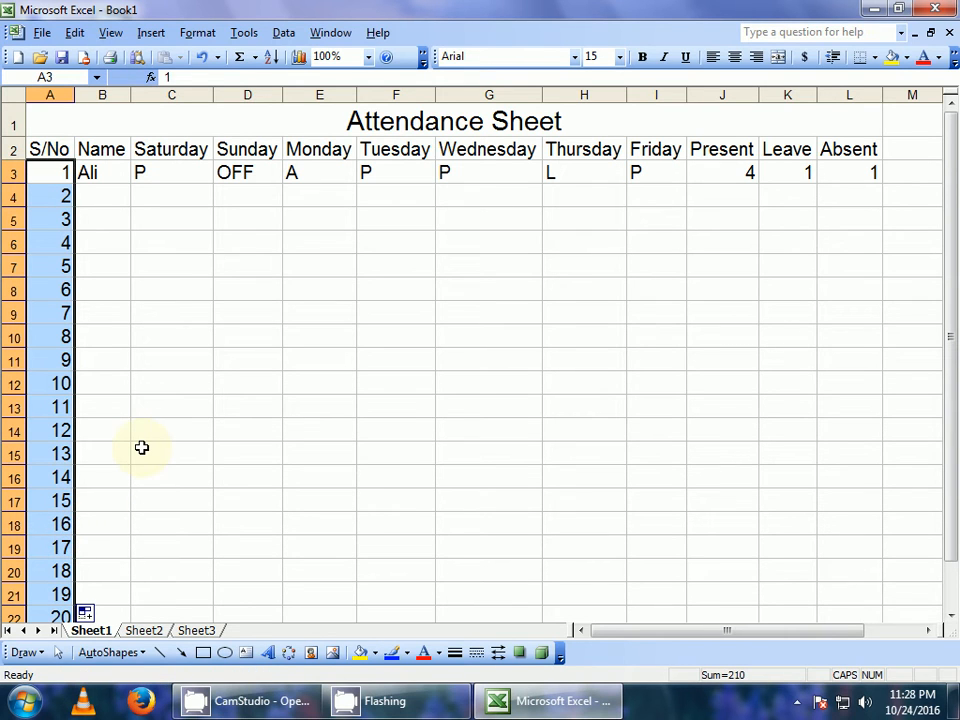
Step: Delete serial numbers 16 to 20 from A18:A22 so the S/No column ends at 15
drag(64, 583, 54, 616)
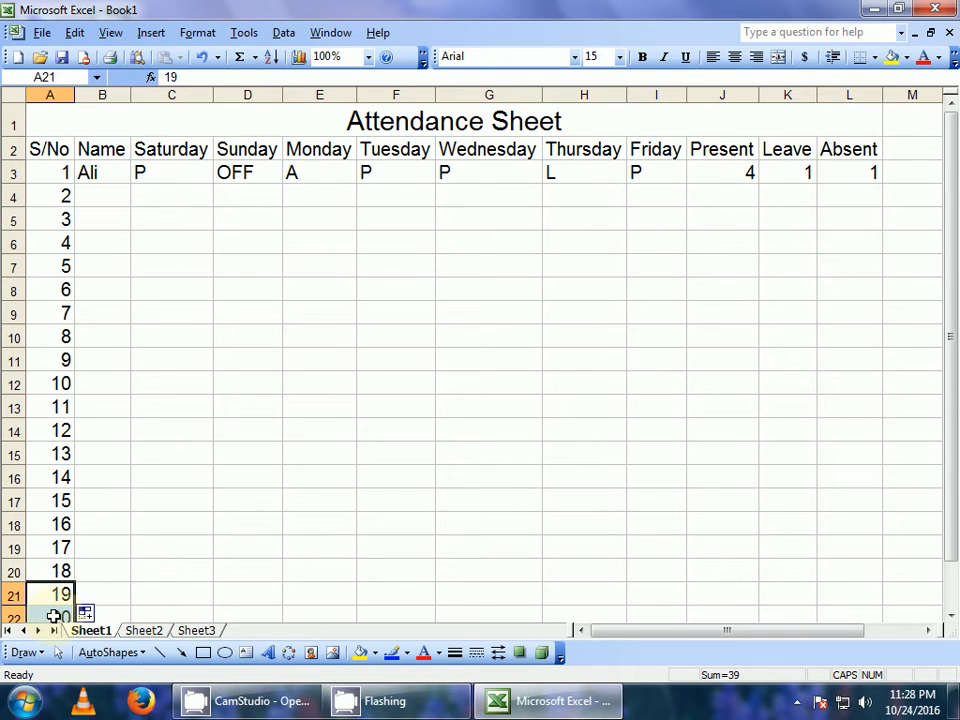
key(Delete)
key(Up)
key(Up)
key(Up)
key(Up)
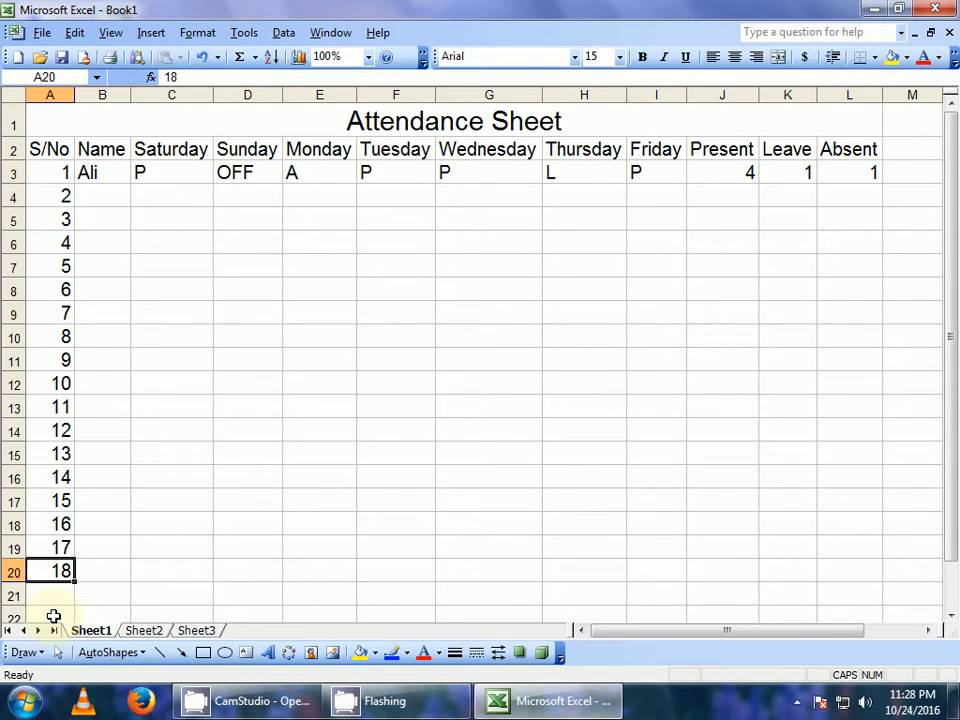
key(Down)
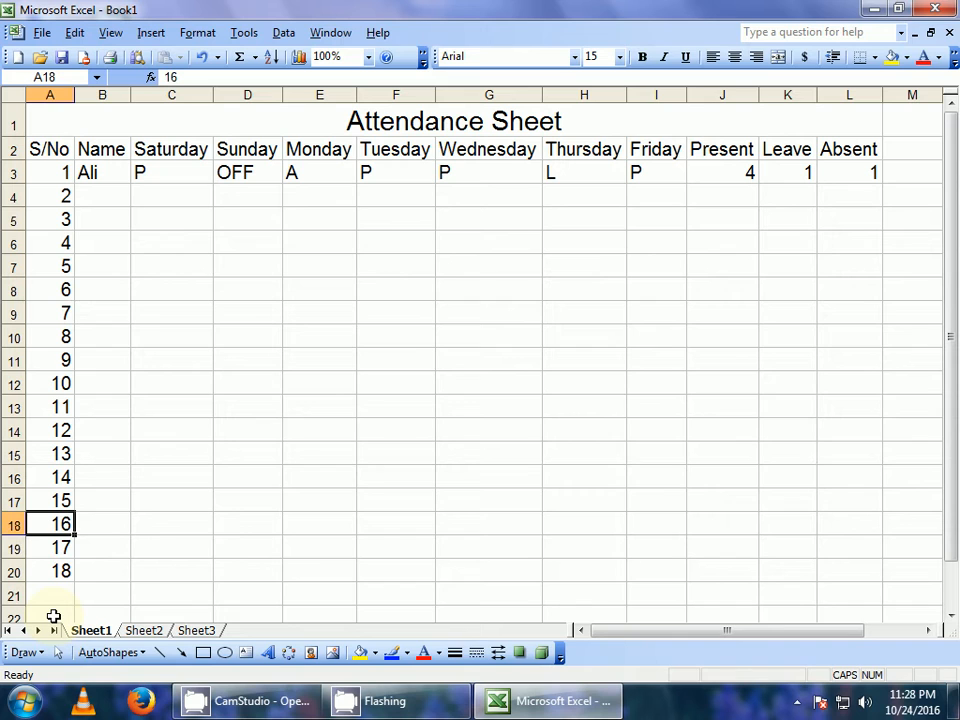
key(shift+Down)
key(shift+Down)
key(Delete)
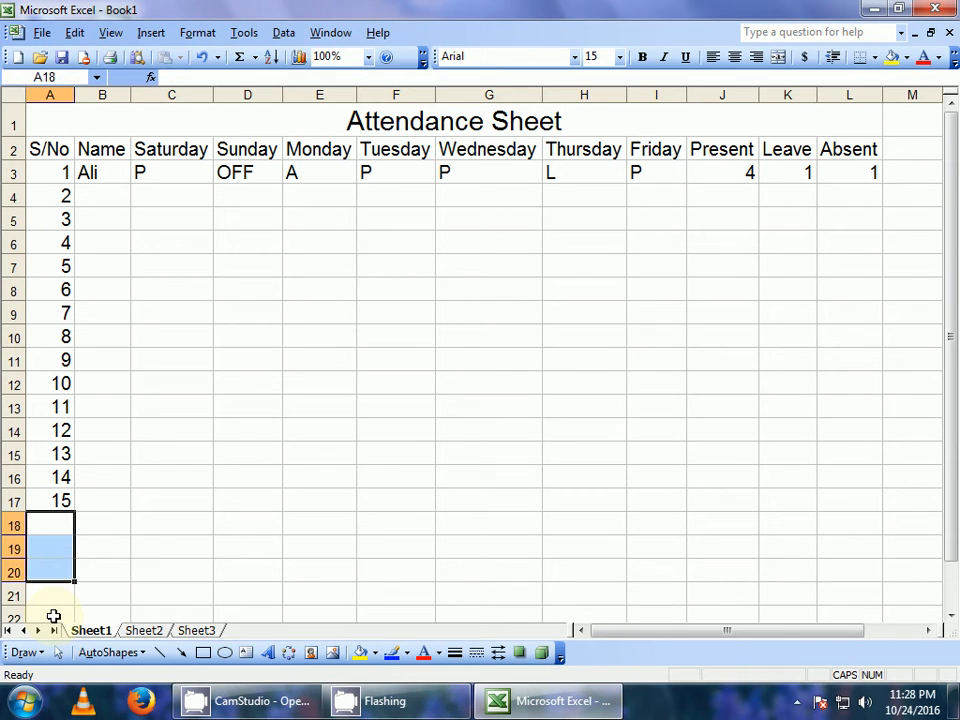
key(Up)
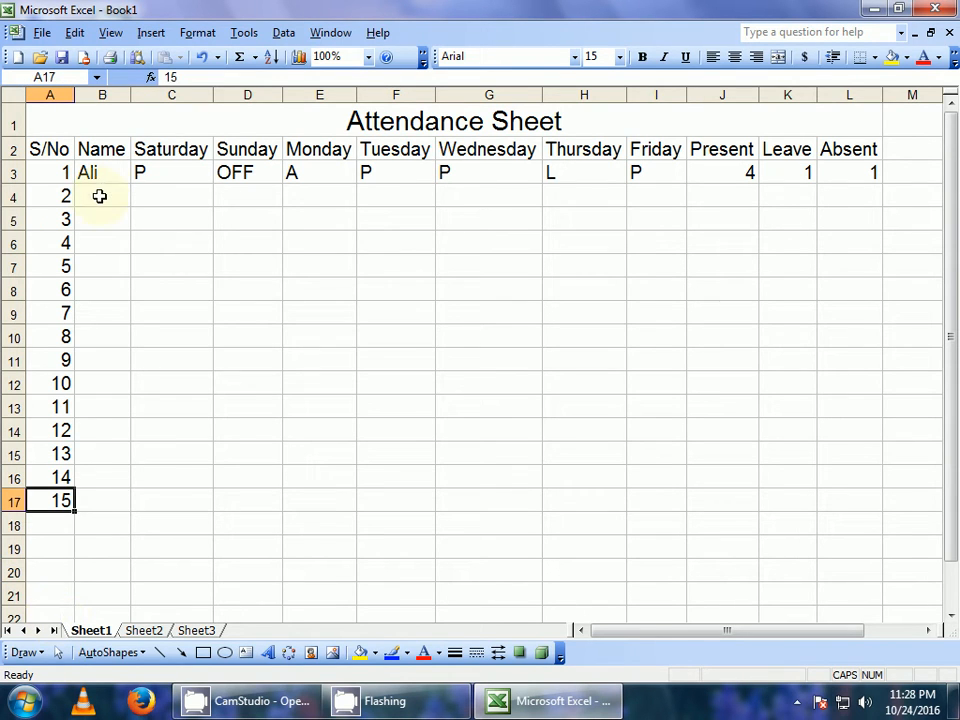
click(99, 196)
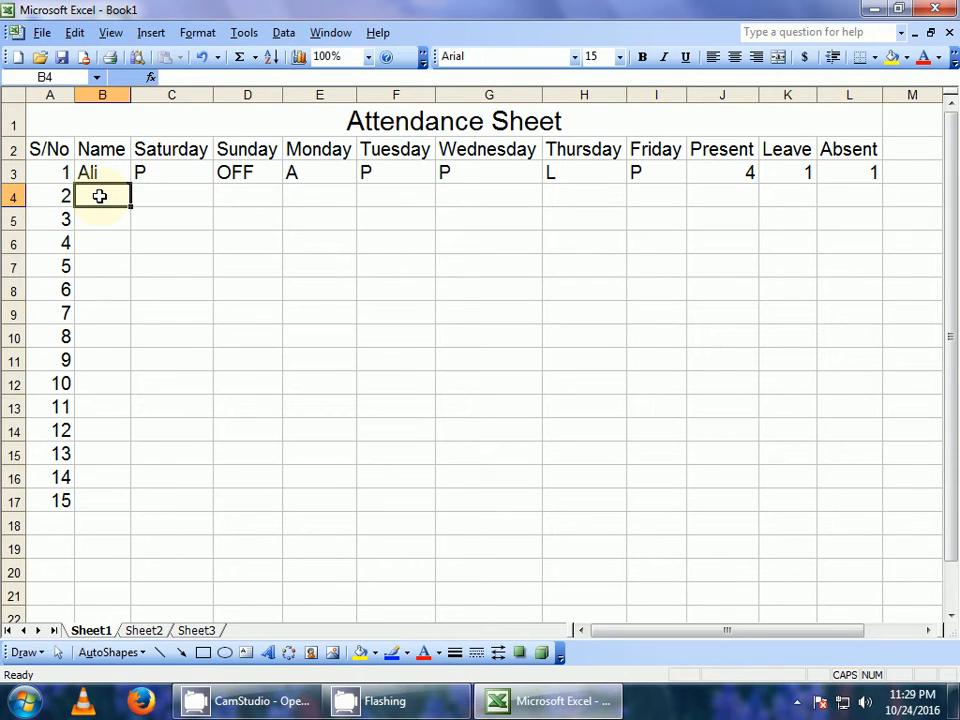
text(aSA)
key(BackSpace)
key(BackSpace)
key(BackSpace)
key(Tab)
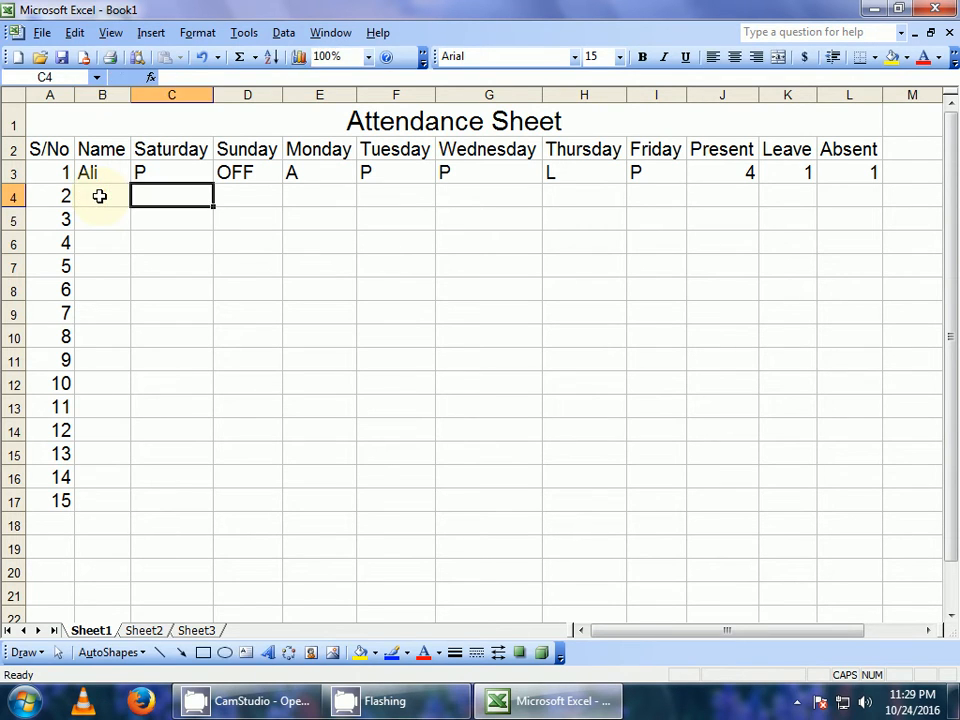
Step: Enter the second and third people's names in B4 and B5 of the Name column
click(100, 196)
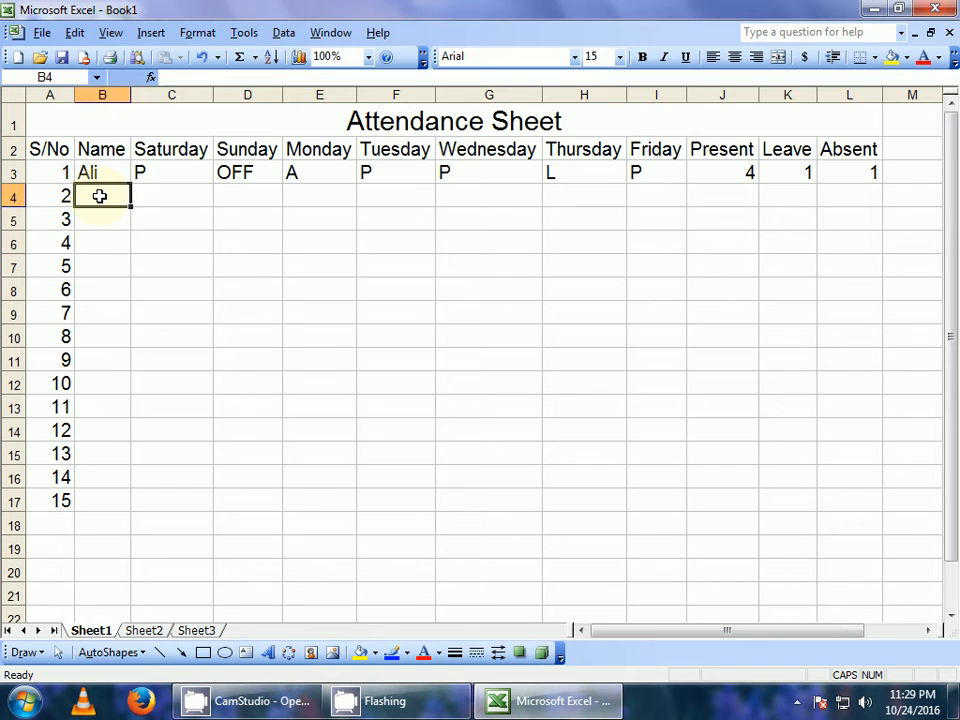
key(Caps_Lock)
text(A)
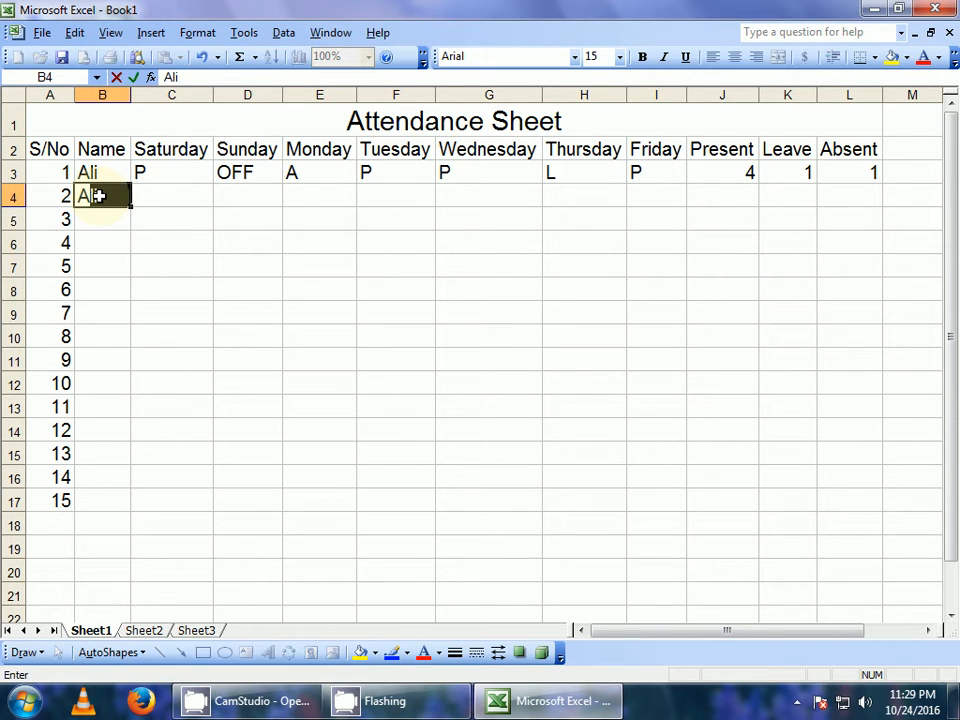
text(sad)
key(Return)
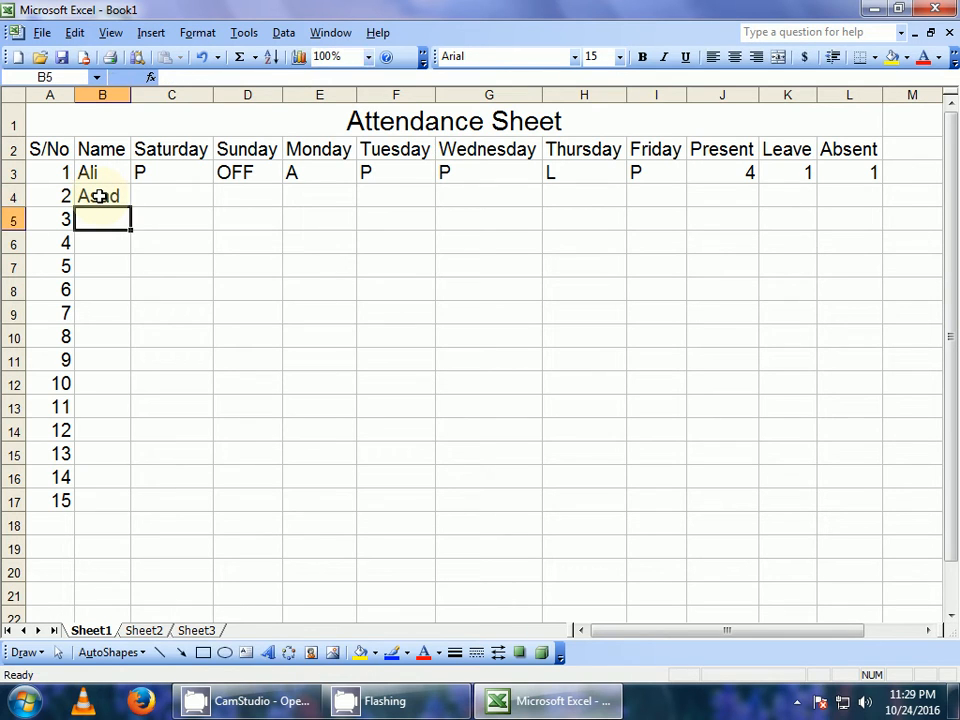
text(Usam)
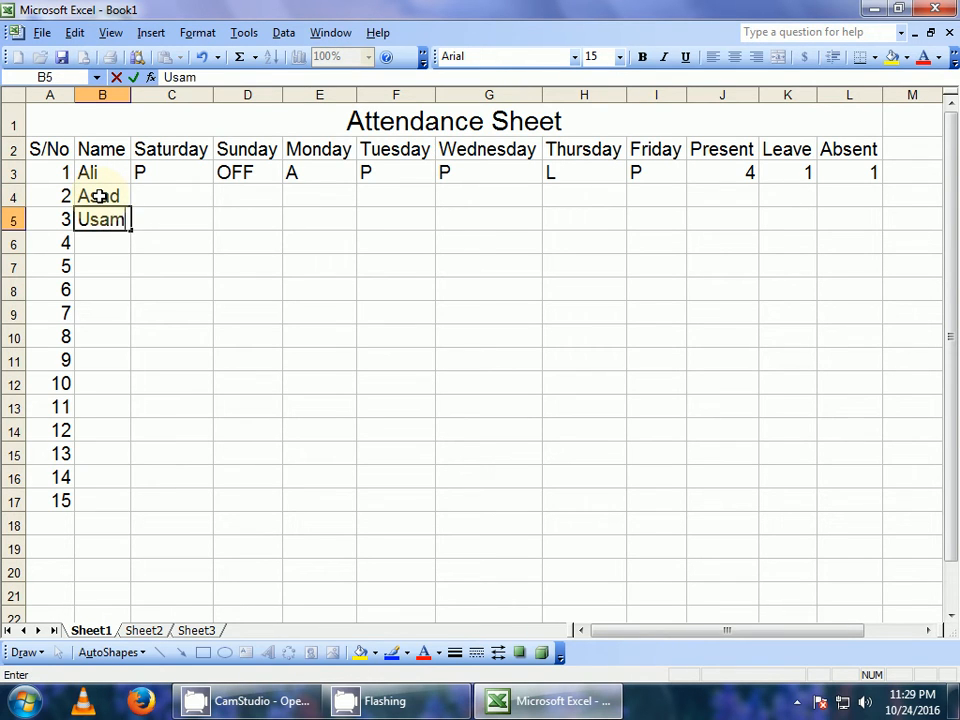
text(abn)
key(BackSpace)
key(BackSpace)
text(n)
key(Return)
Step: Correct the spelling of the third person's name in B5 by removing its third letter
key(Up)
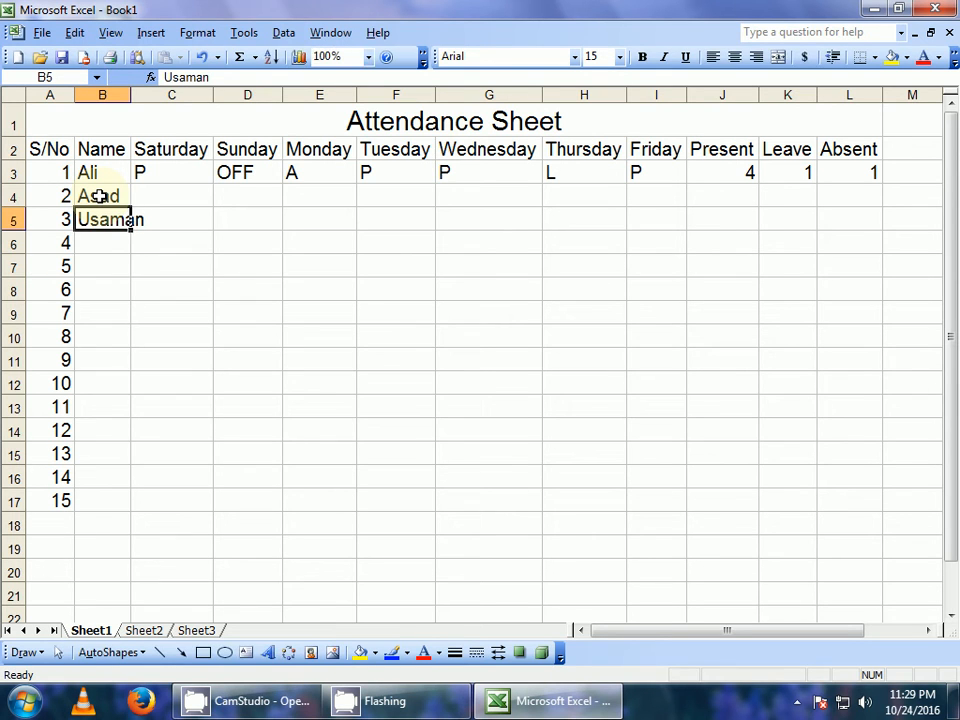
key(F2)
key(Left)
key(Left)
key(Left)
key(Left)
key(Delete)
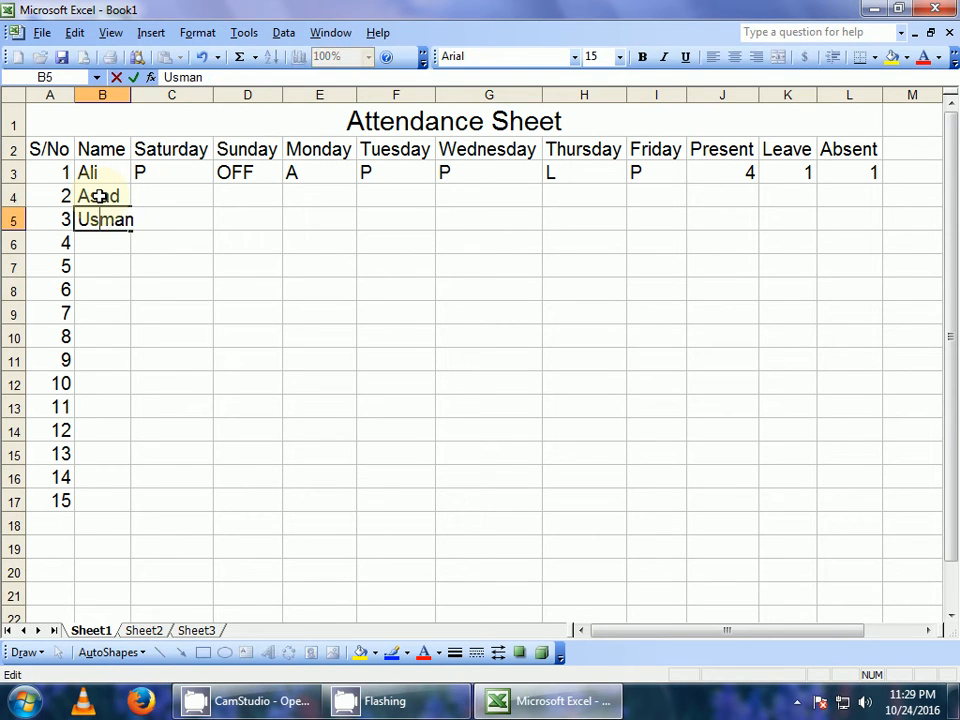
key(Return)
Step: Enter the names for serial numbers 4, 5 and 6 in B6:B8
text(Rehan)
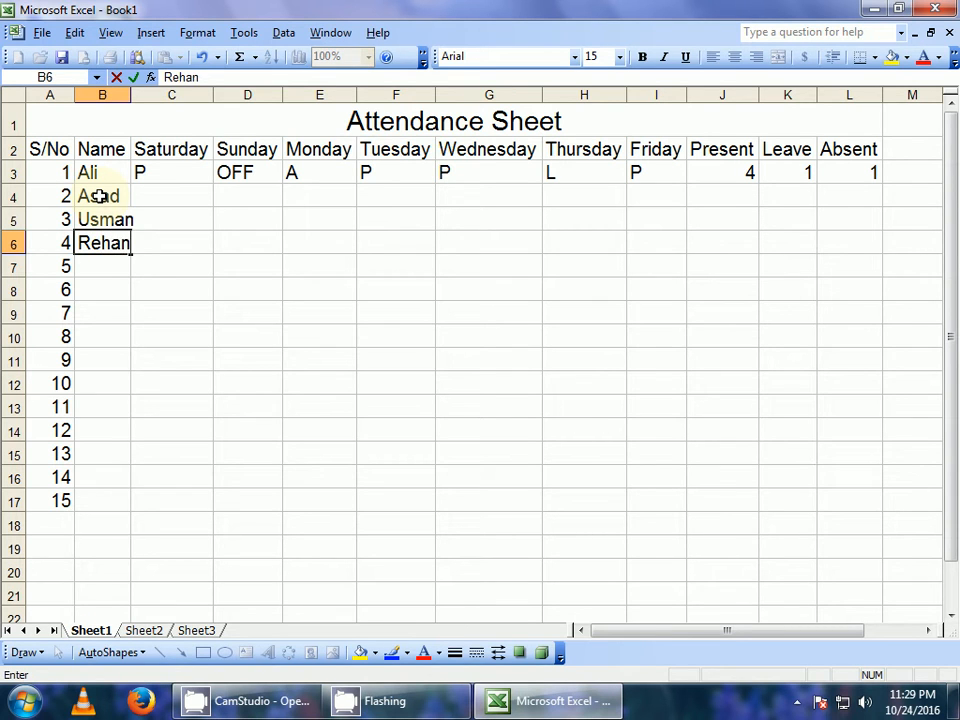
key(Return)
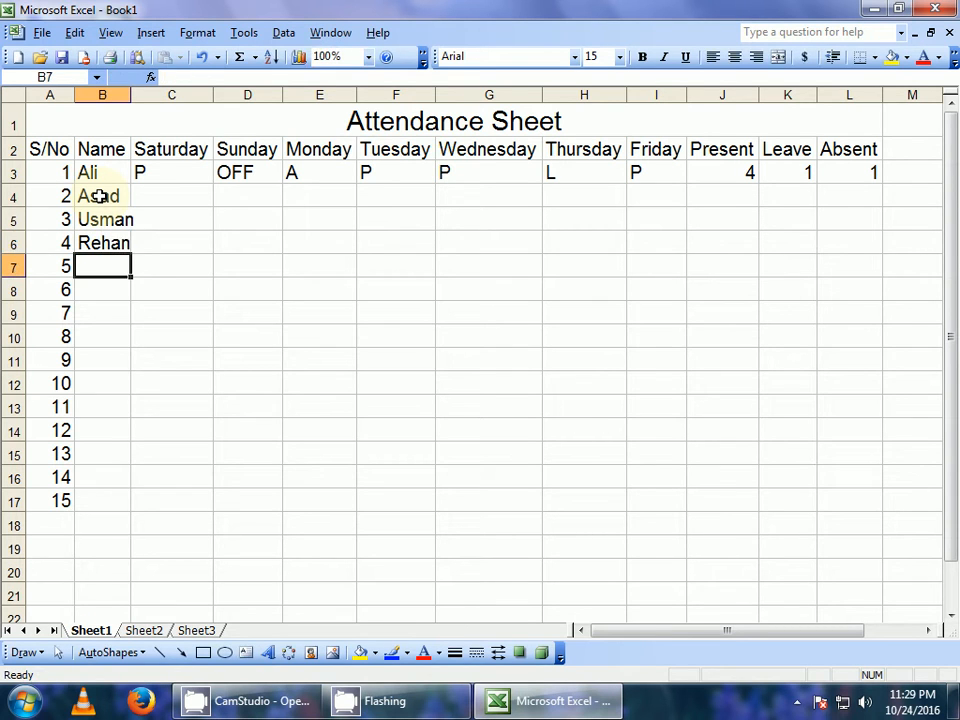
text(Akram)
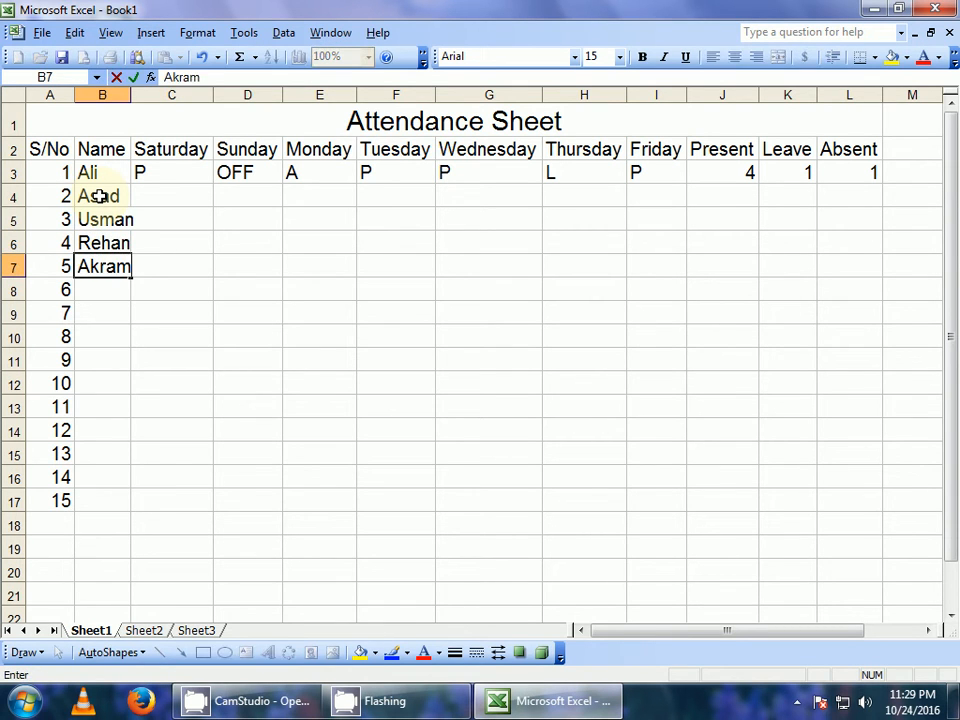
key(Return)
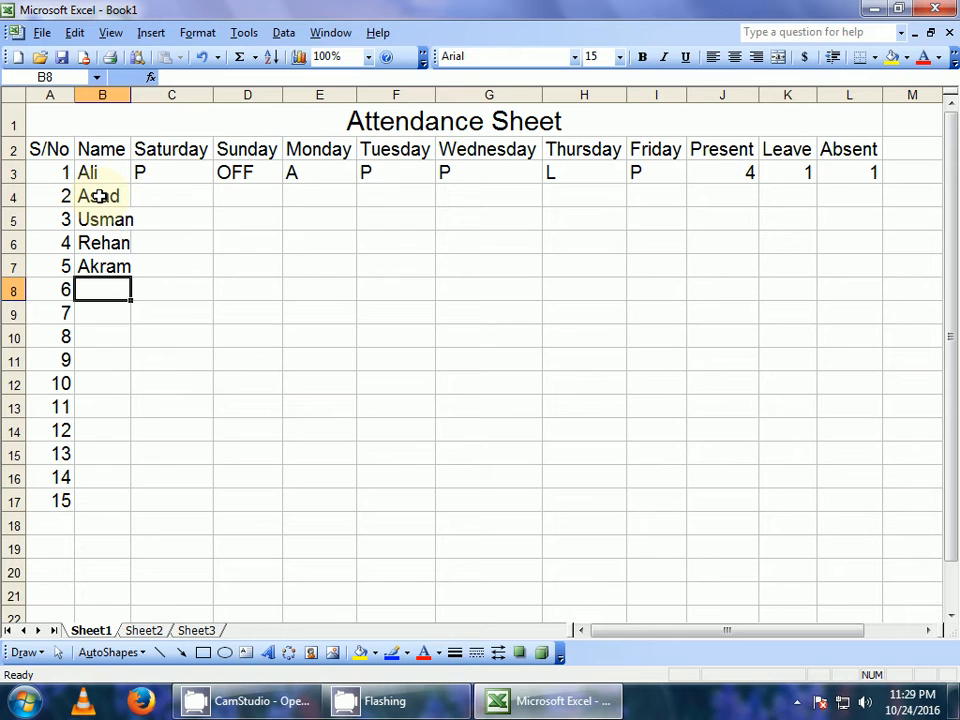
text(Javiad)
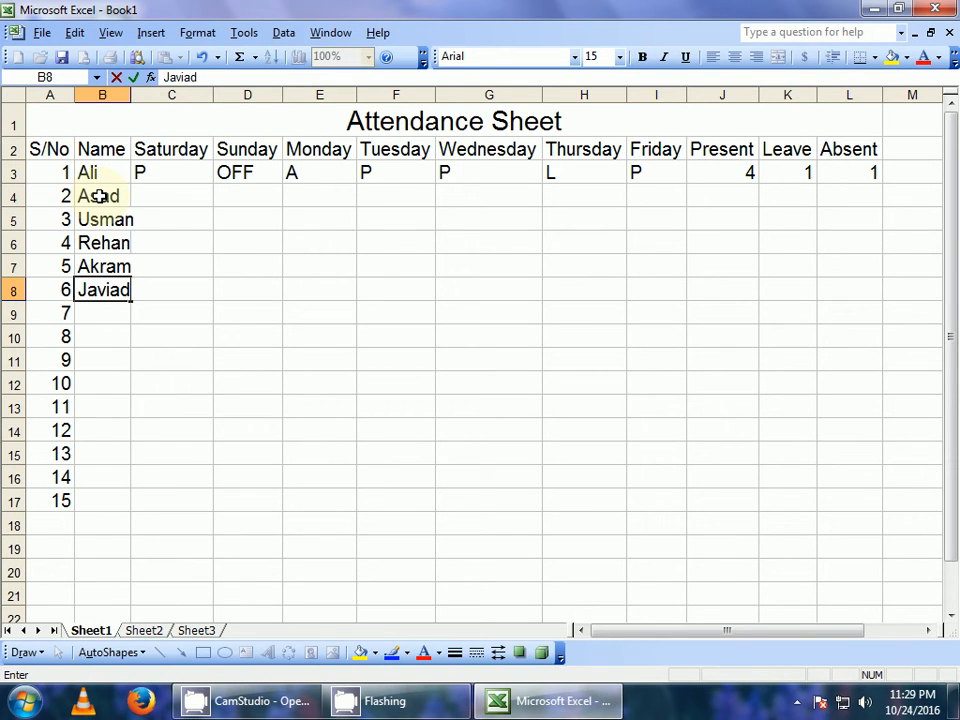
key(Return)
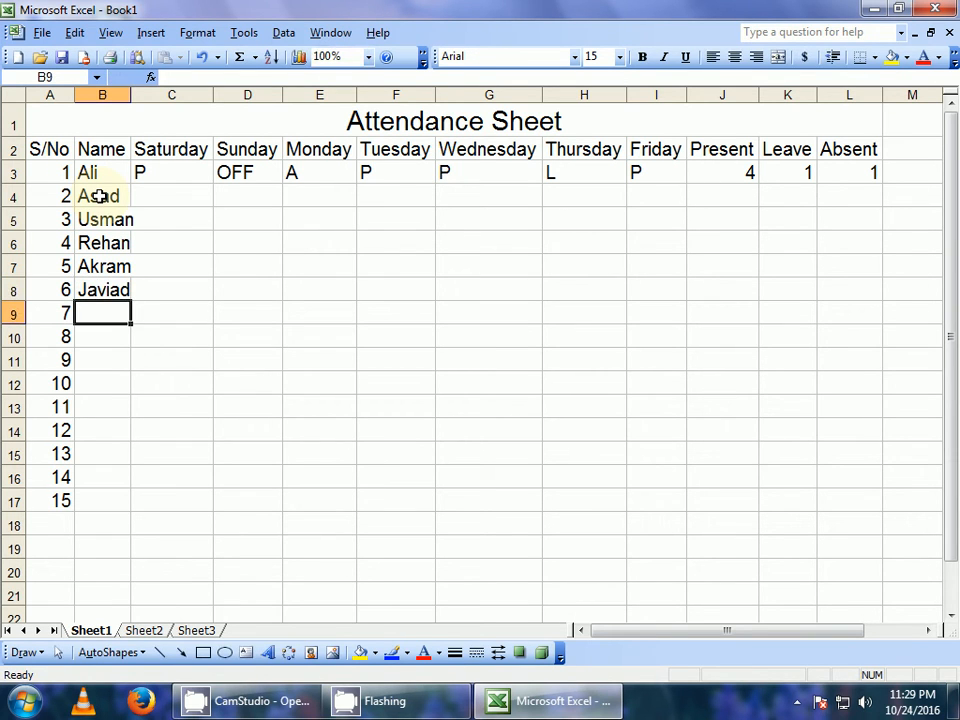
Step: Enter the Saturday marks L in C4 and A in C5 for the second and third people
key(Up)
key(Up)
key(Up)
key(Up)
key(Up)
key(Up)
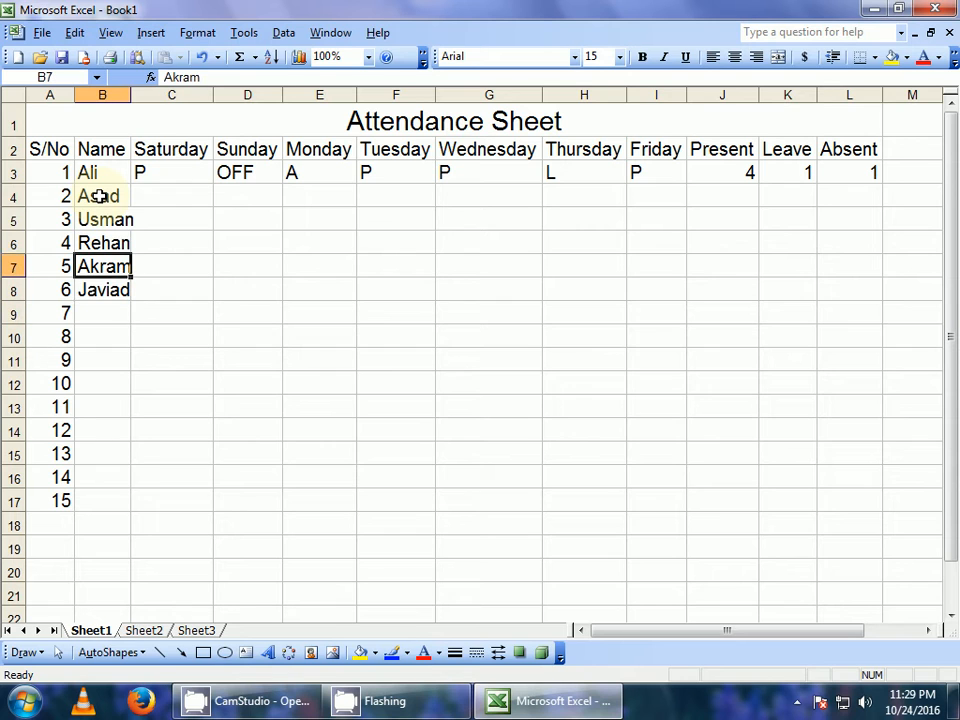
key(Down)
key(Right)
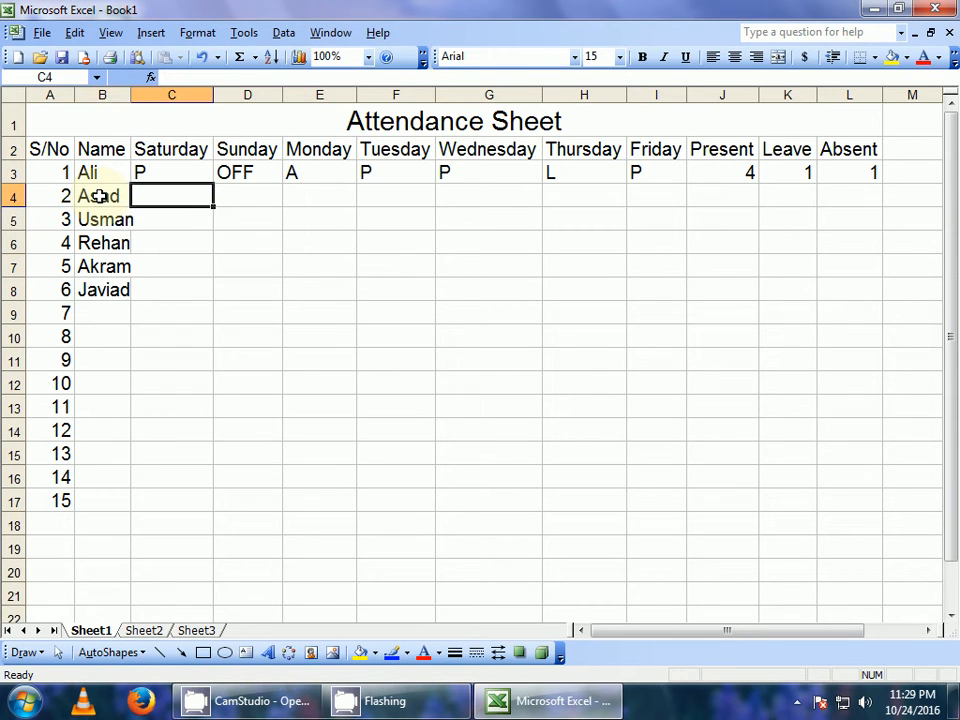
key(Caps_Lock)
text(L)
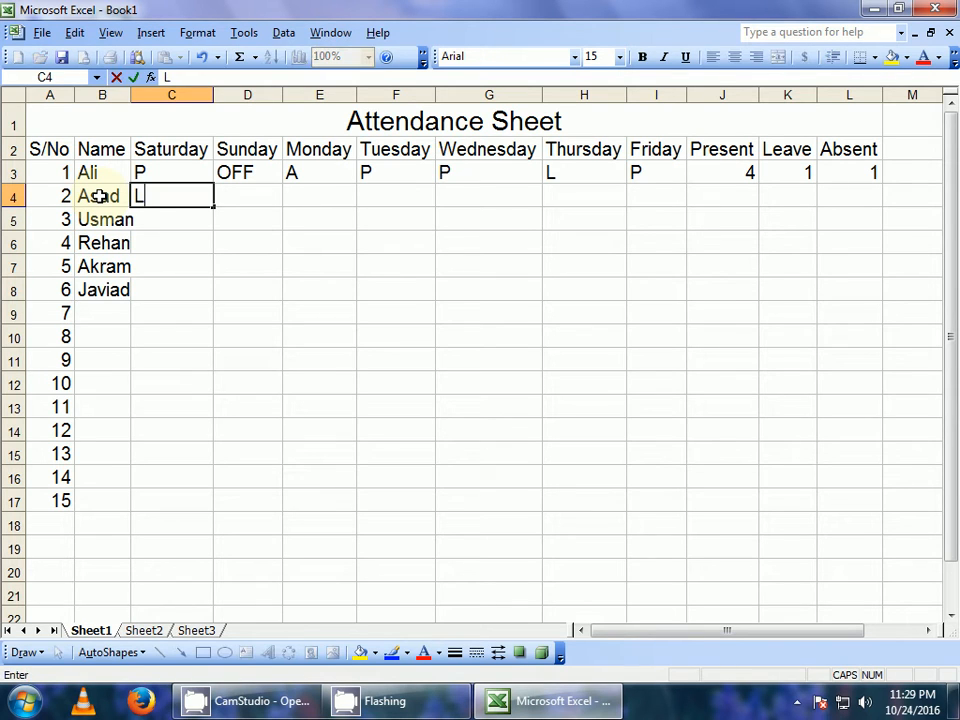
key(Return)
text(A)
key(Return)
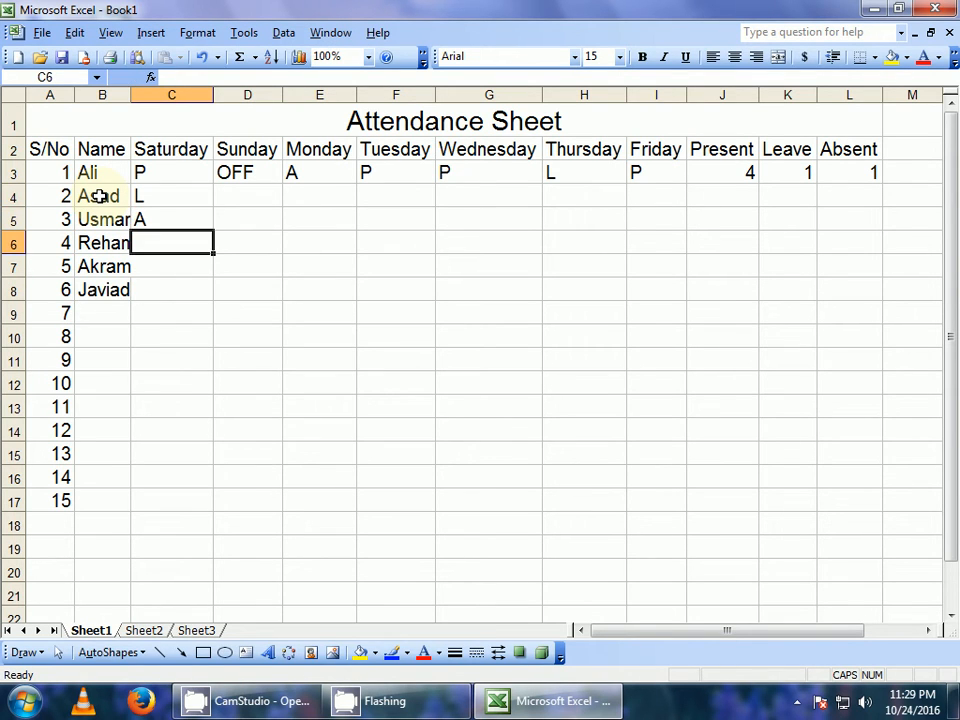
Step: Mark the people in rows 6 to 8 as P for Saturday in C6:C8
text(P)
key(Return)
text(P)
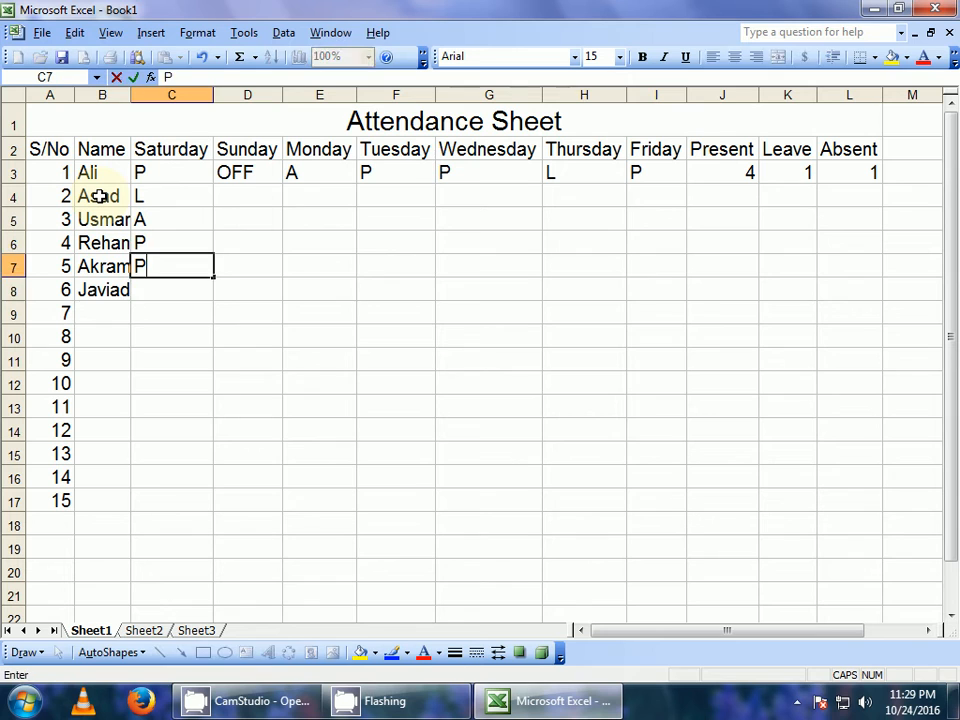
key(Return)
text(P)
key(Tab)
Step: Fill the Sunday mark OFF from D3 down to D8 for all named people
key(Up)
key(Up)
key(Up)
key(Up)
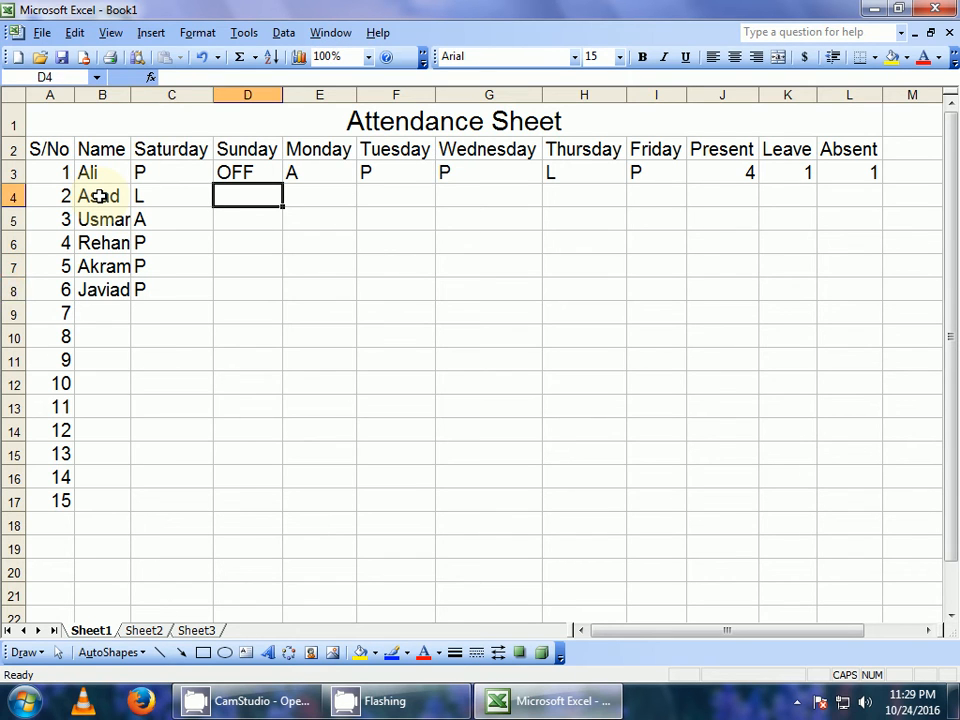
click(245, 169)
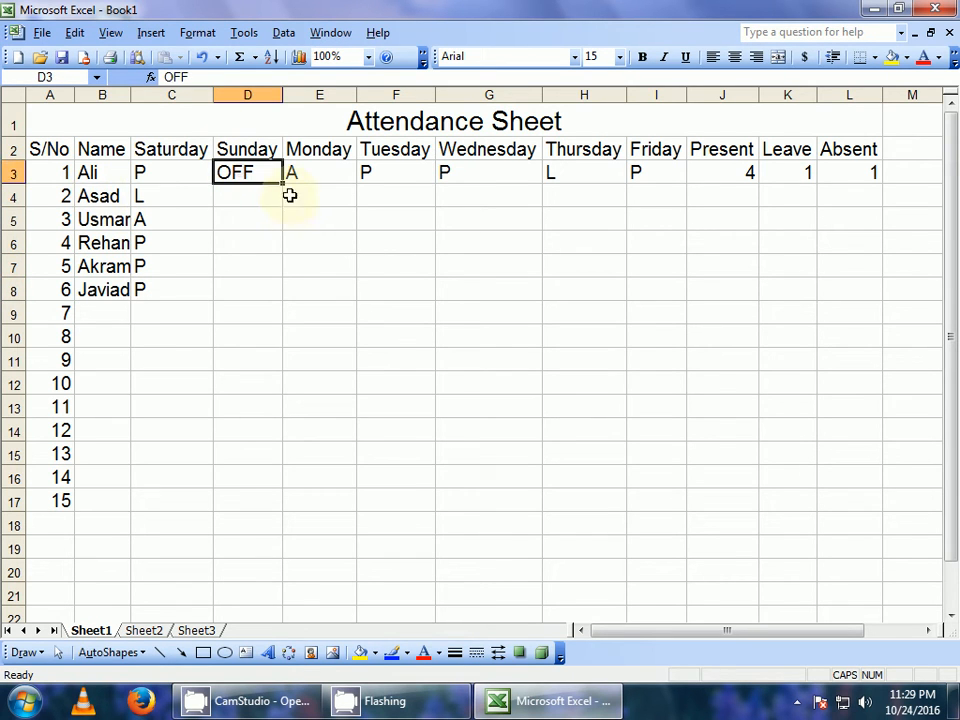
drag(284, 183, 276, 293)
Step: Enter the Monday marks P in E4:E7 and L in E8
click(328, 197)
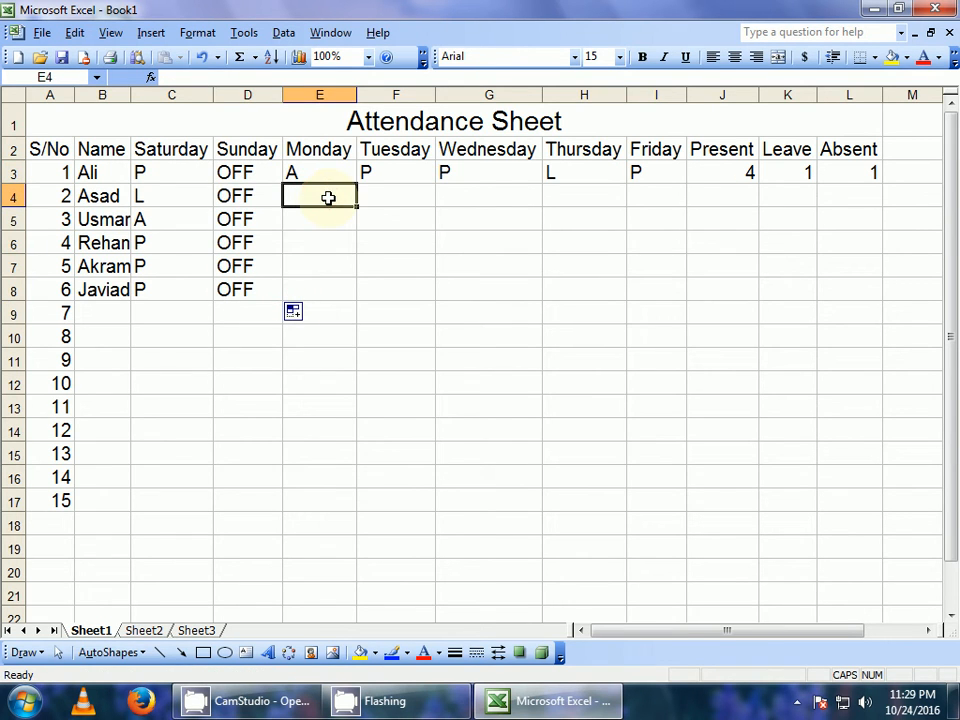
text(P)
key(Return)
text(P)
key(Return)
text(P)
key(Return)
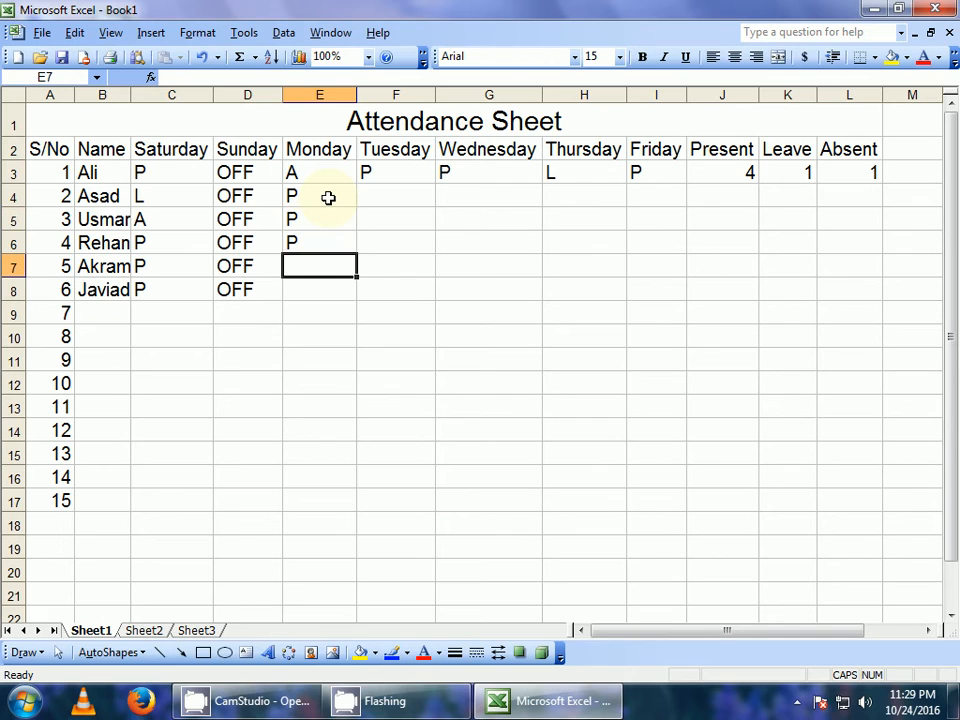
text(P)
key(Return)
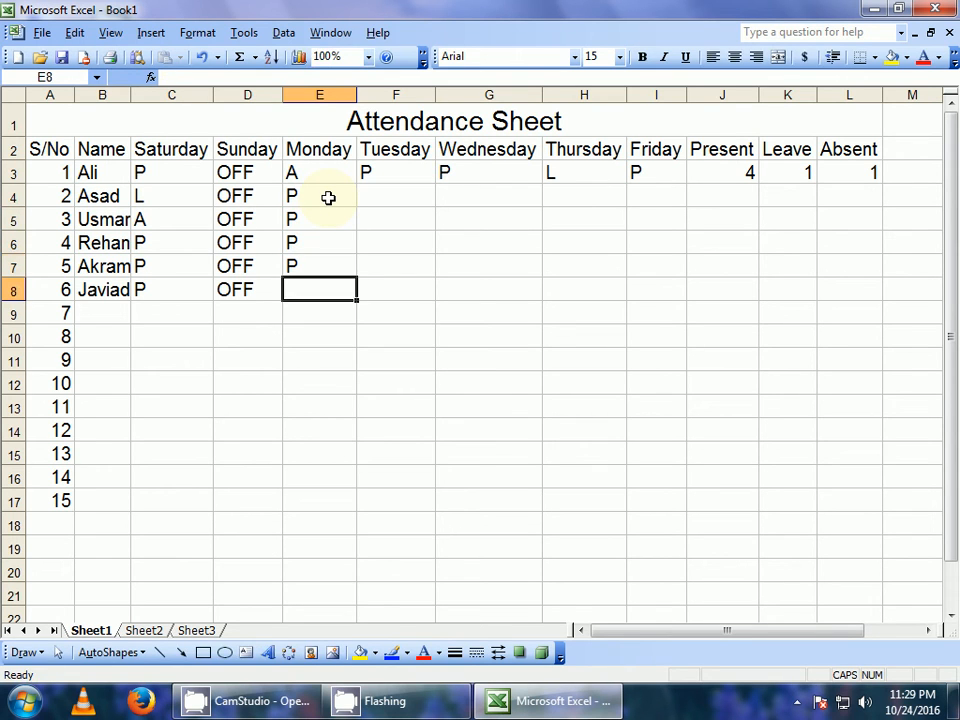
text(L)
key(Tab)
Step: Change the second person's Monday mark in E4 to A
key(Up)
key(Up)
key(Up)
click(328, 197)
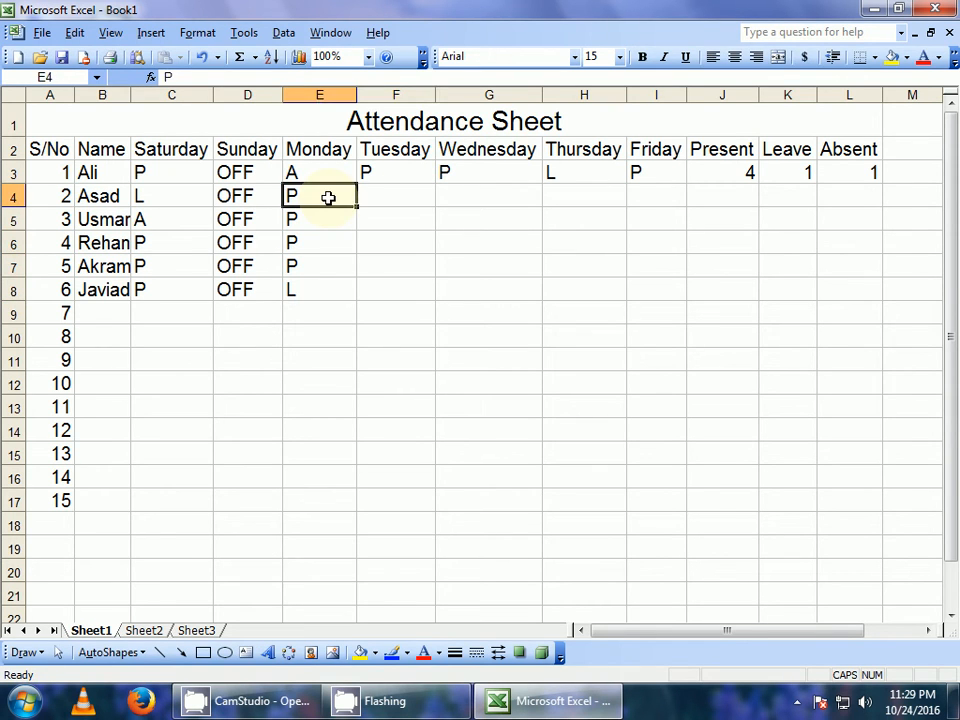
text(A)
key(Return)
Step: Enter the Tuesday marks P, L, A, P and L down F4:F8
click(328, 197)
key(Tab)
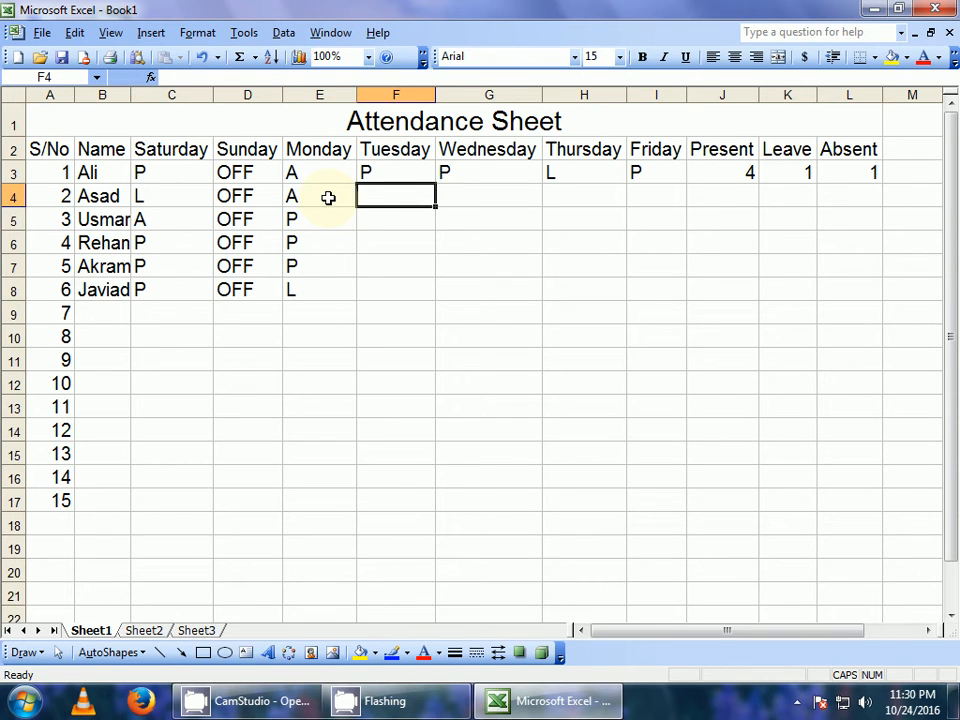
text(P)
key(Return)
text(L)
key(Return)
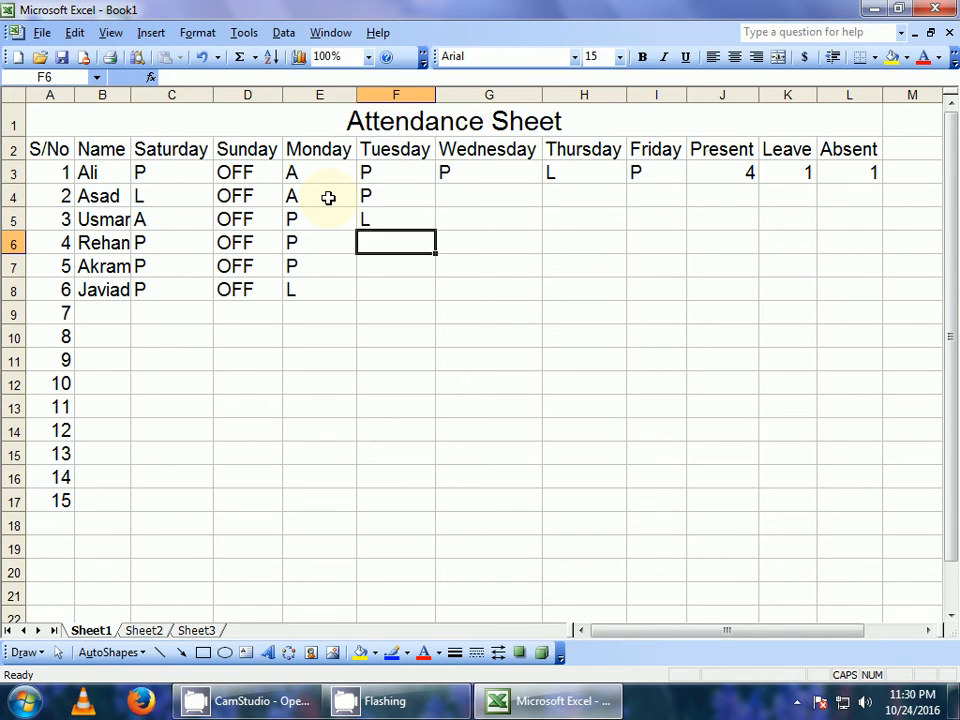
text(A)
key(Return)
text(P)
key(Return)
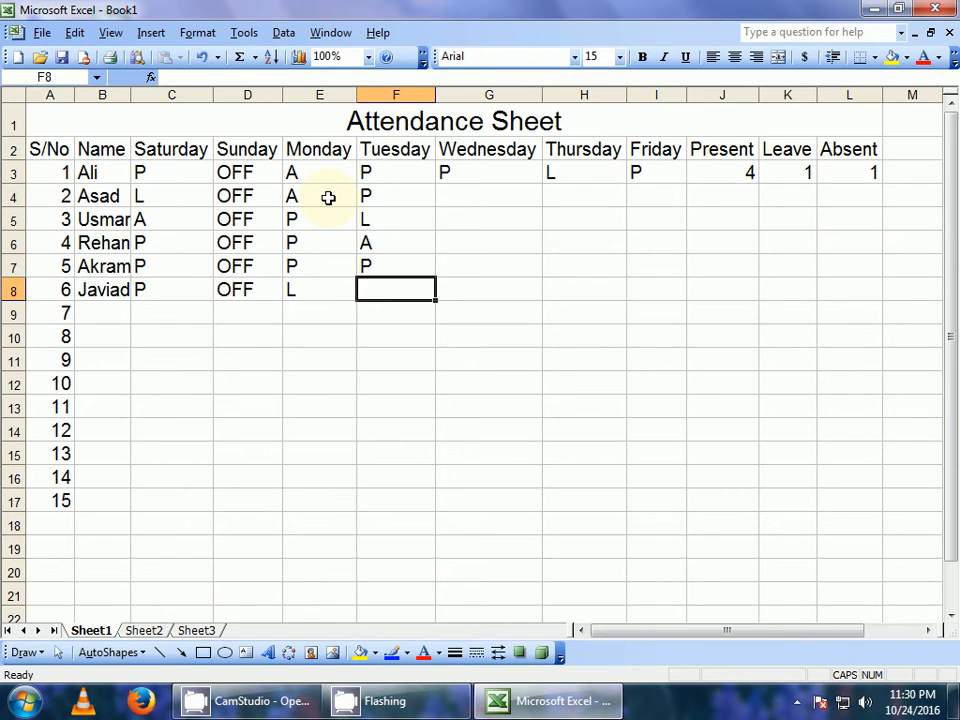
text(L)
Step: Enter the Wednesday marks A, A, P, P and P down G4:G8
key(Tab)
key(Up)
key(Up)
key(Up)
key(Up)
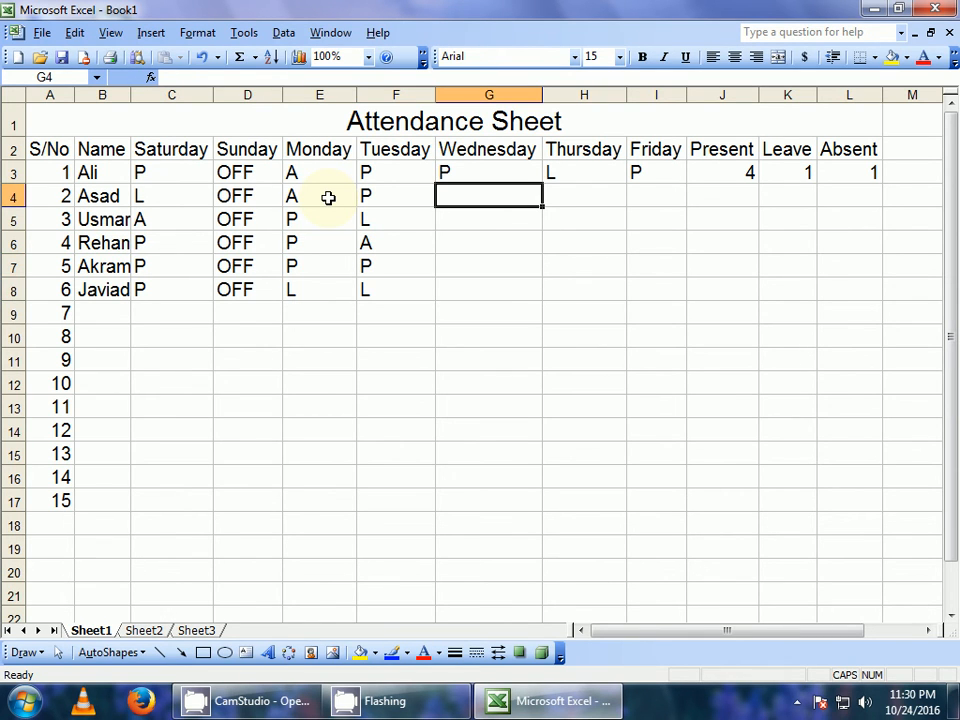
text(A)
key(Return)
text(A)
key(Return)
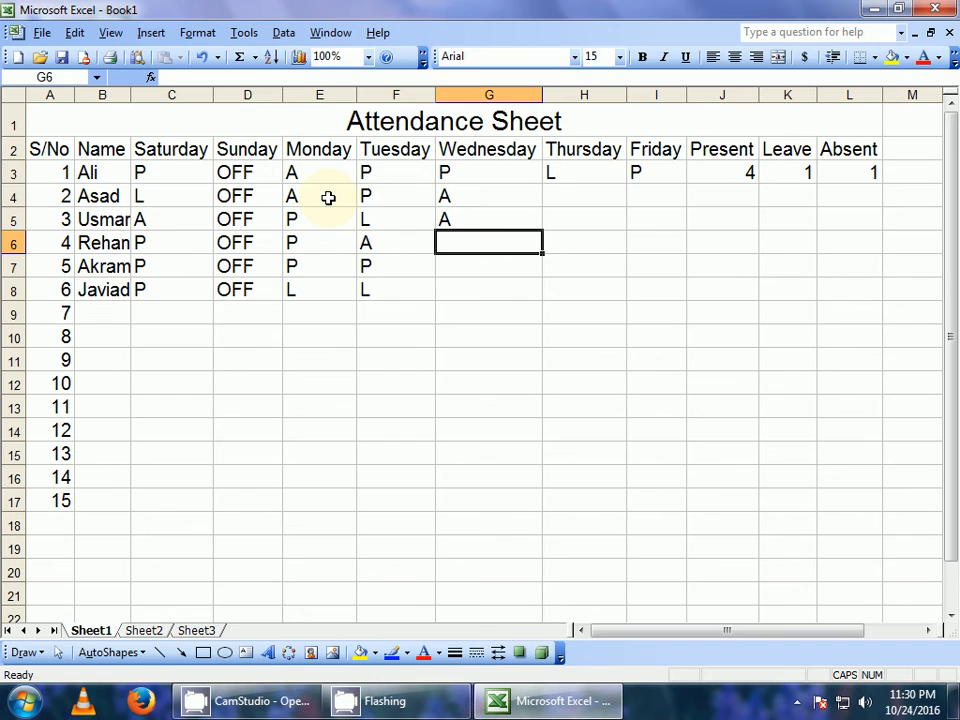
text(P)
key(Return)
text(P)
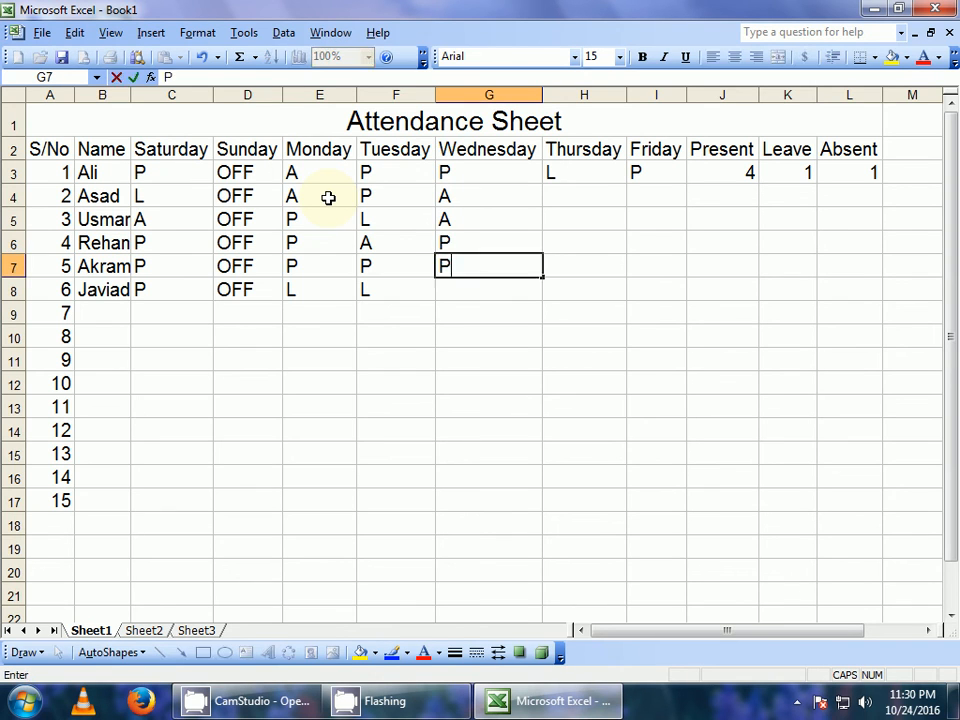
key(Return)
text(P)
key(Return)
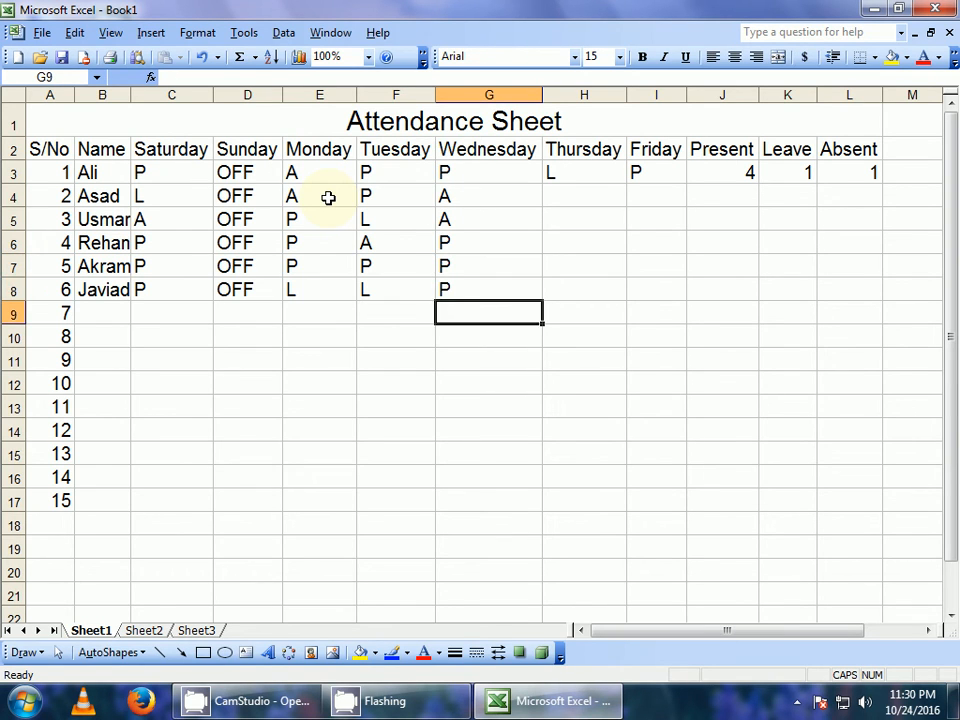
Step: Enter the Thursday marks A, L, P, P and P down H4:H8
key(Right)
key(Up)
key(Up)
key(Up)
key(Up)
key(Up)
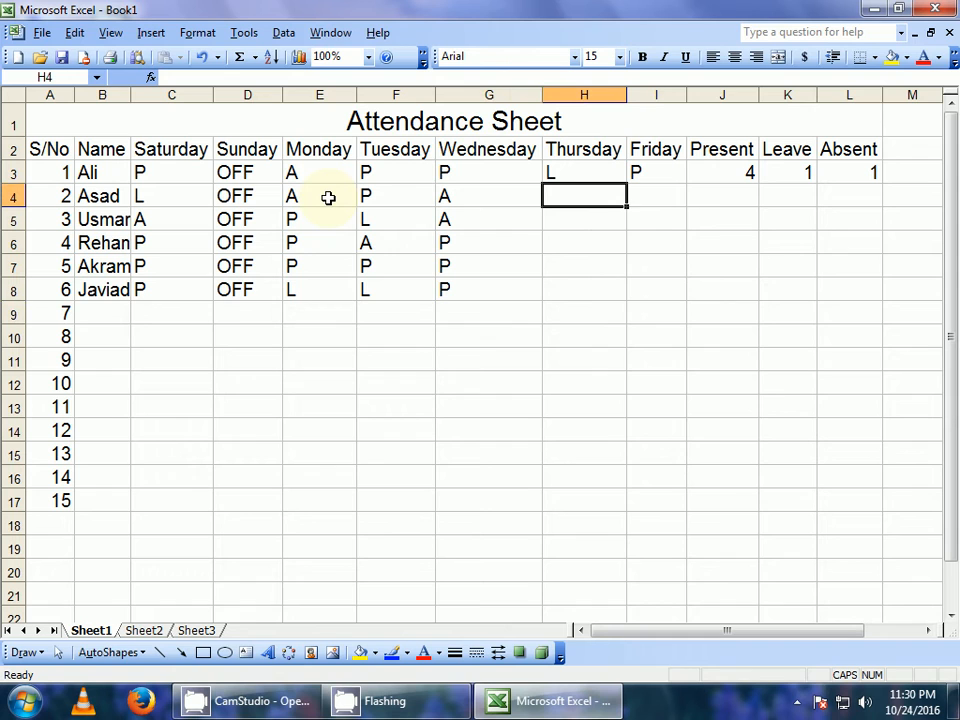
text(A)
key(Return)
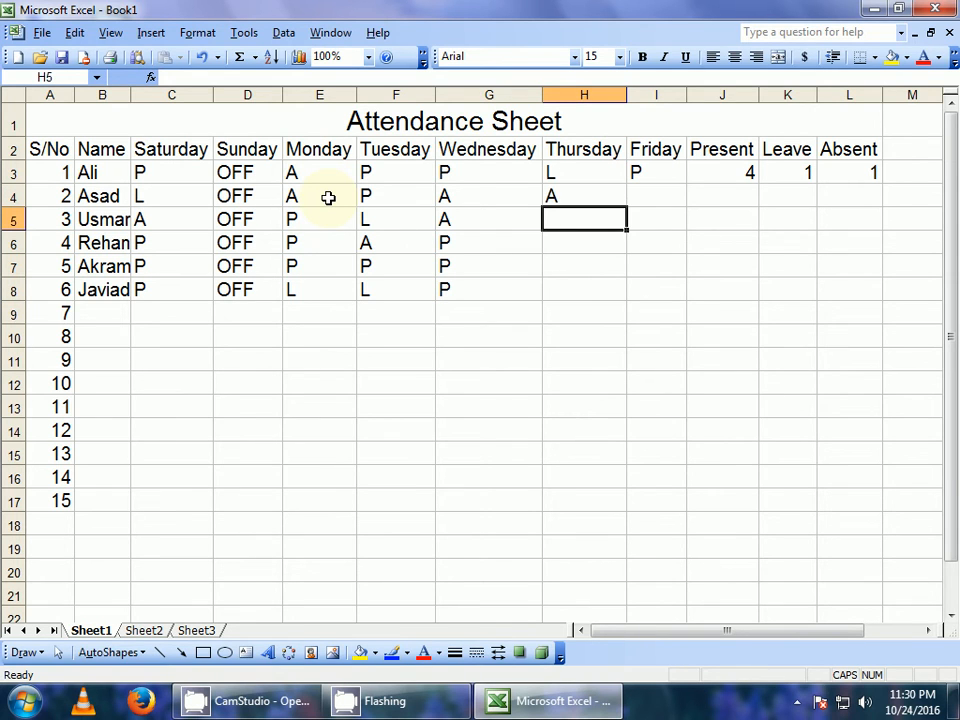
text(L)
key(Return)
text(P)
key(Return)
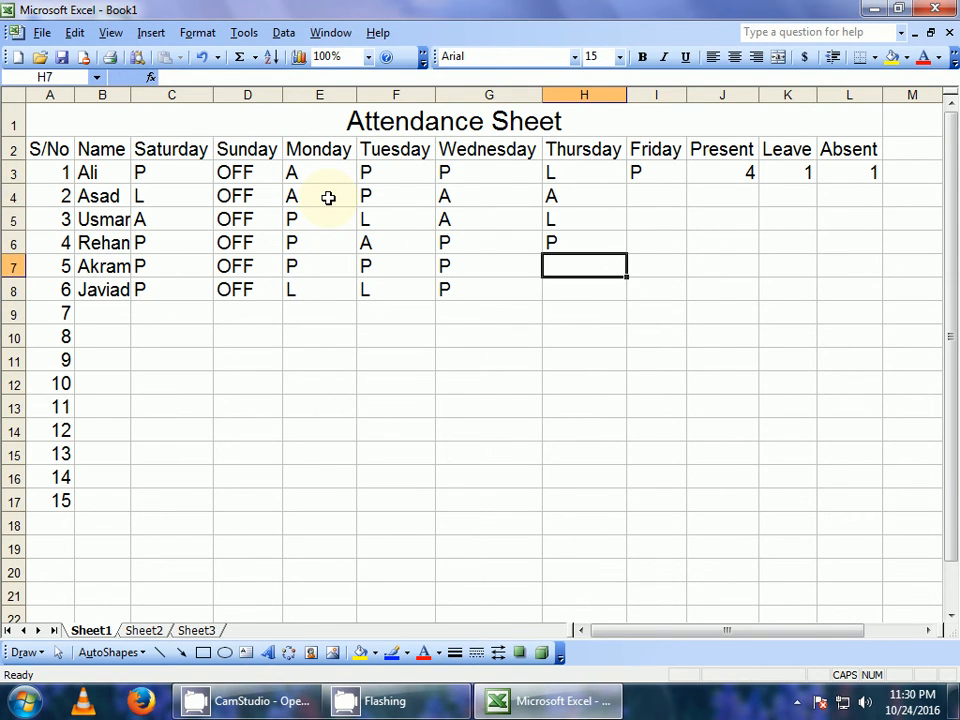
text(P)
key(Return)
text(P)
key(Right)
Step: Enter the Friday marks A, A, P, P and A down I4:I8
key(Up)
key(Up)
key(Up)
key(Up)
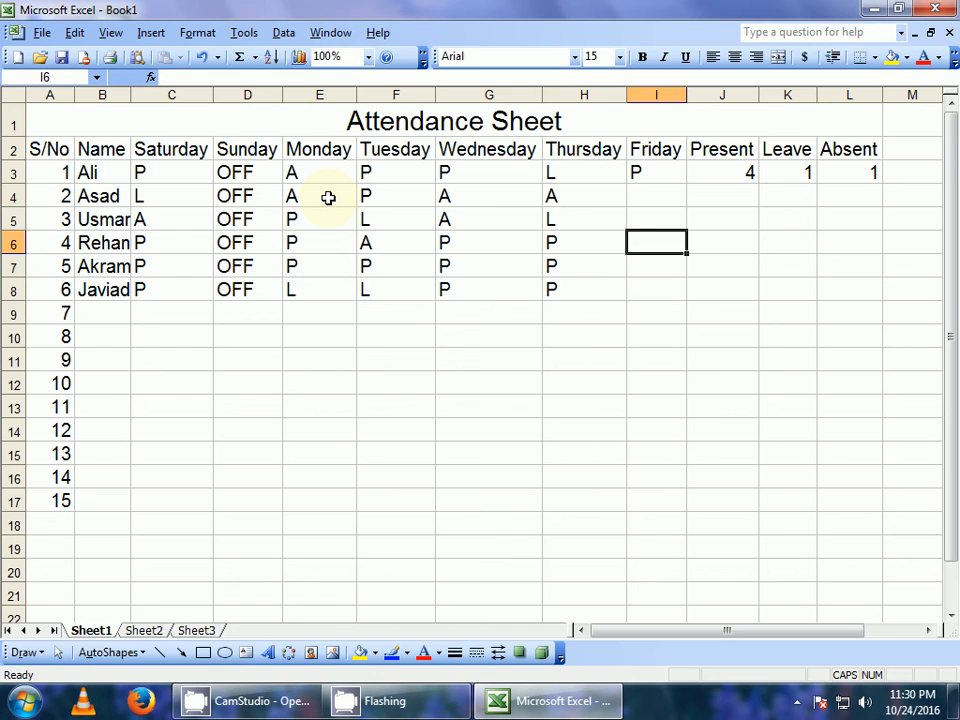
text(A)
key(Return)
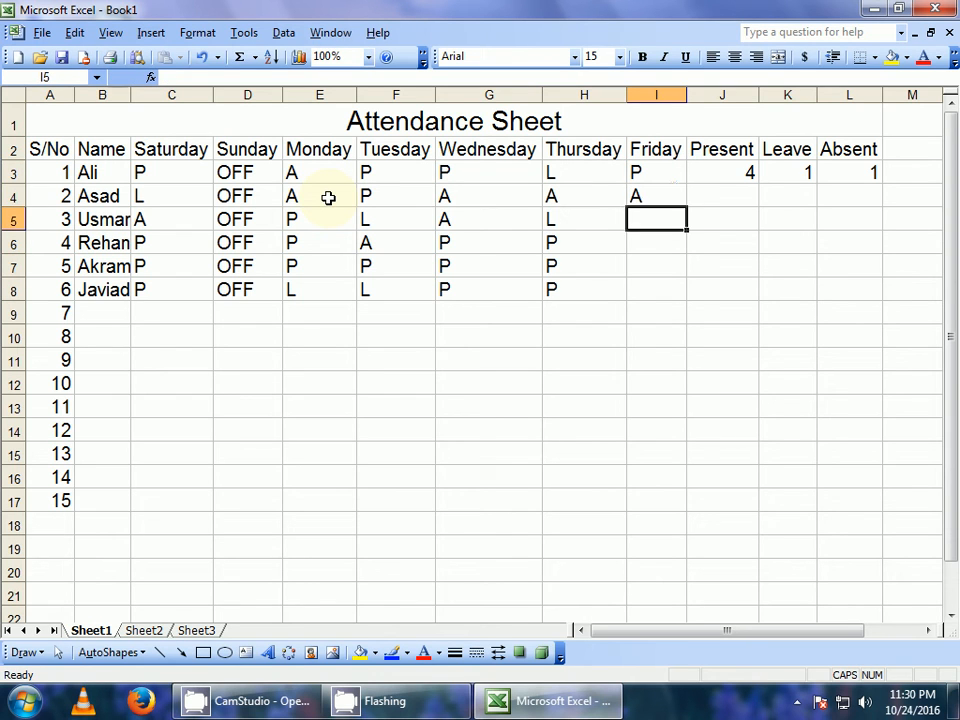
text(A)
key(Return)
text(P)
key(Return)
text(P)
key(Return)
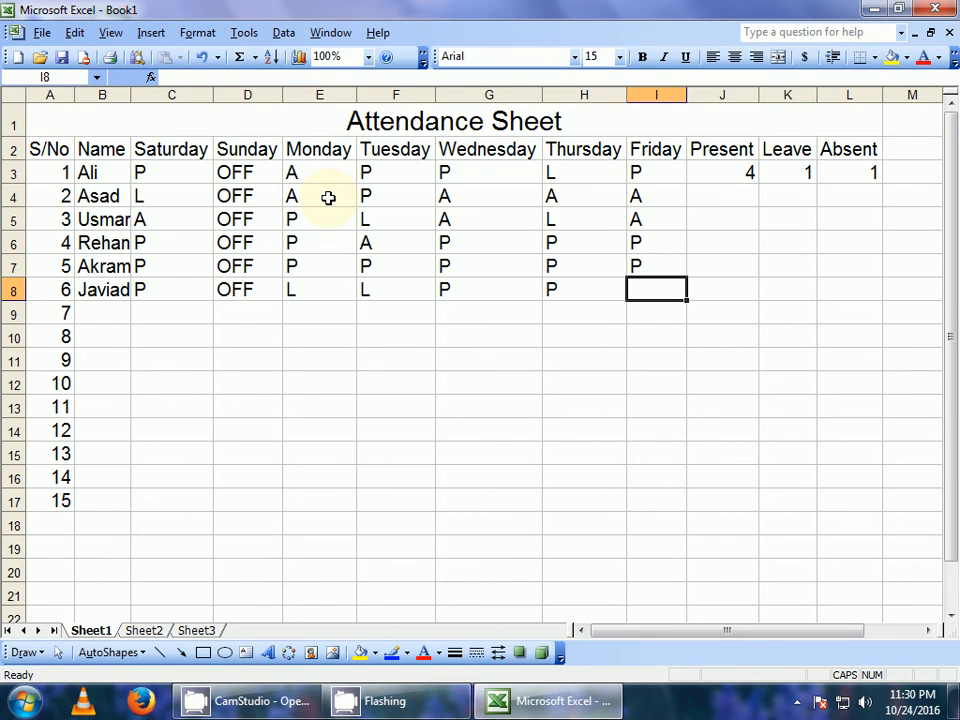
text(A)
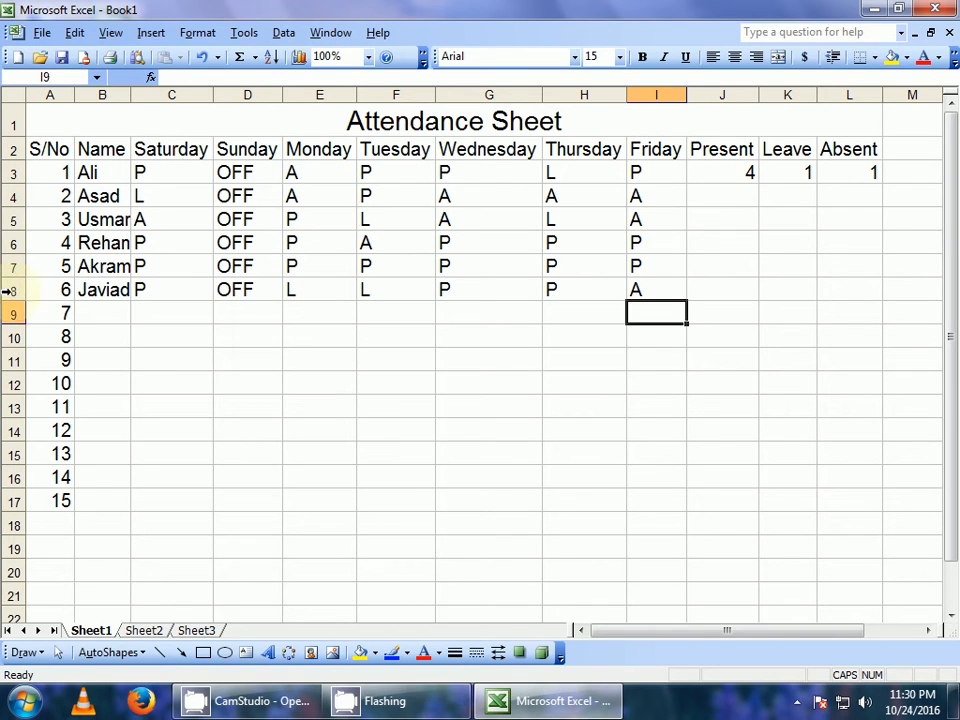
Step: Delete the unused serial numbers 7 to 15 from A9:A17
drag(62, 313, 75, 501)
key(Delete)
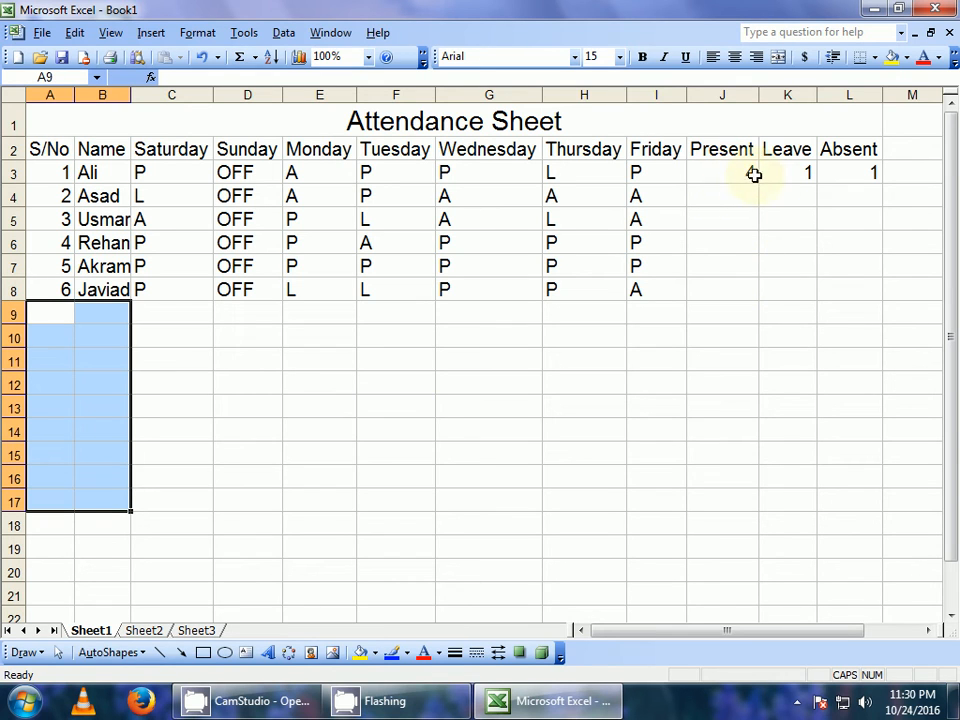
Step: Fill the Present, Leave and Absent COUNTIF formulas in J3:L3 down to row 8 for all named people
click(721, 176)
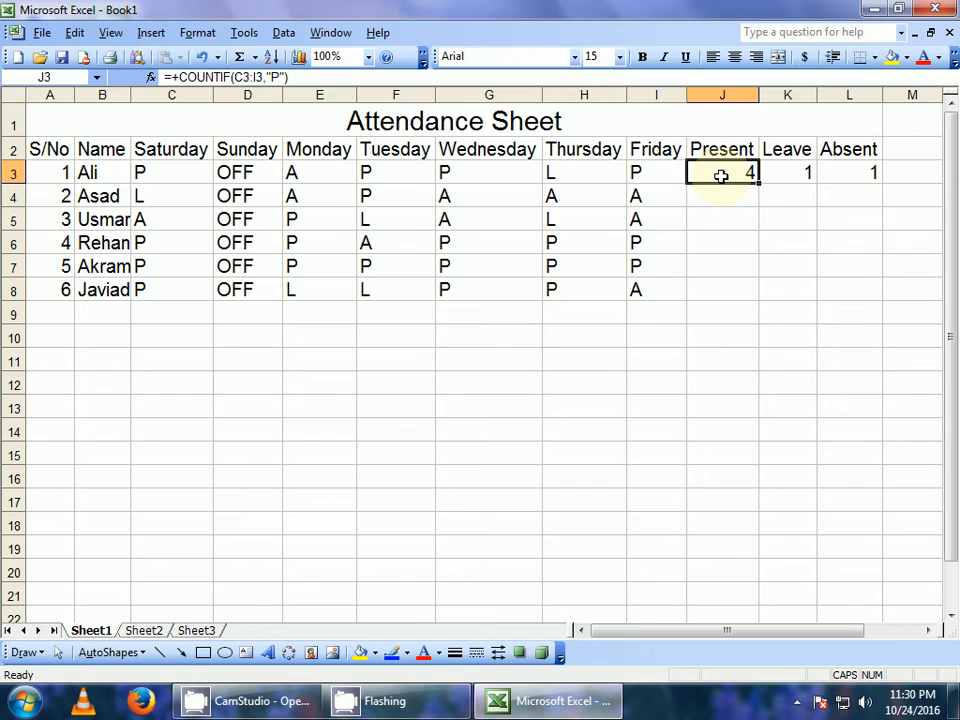
double_click(721, 176)
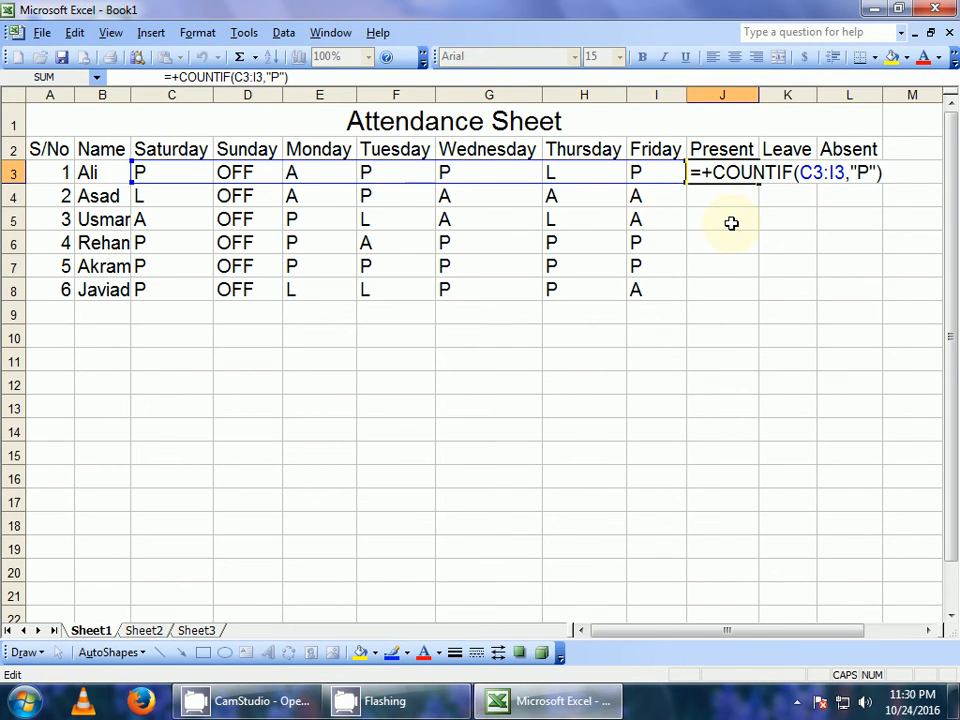
key(Return)
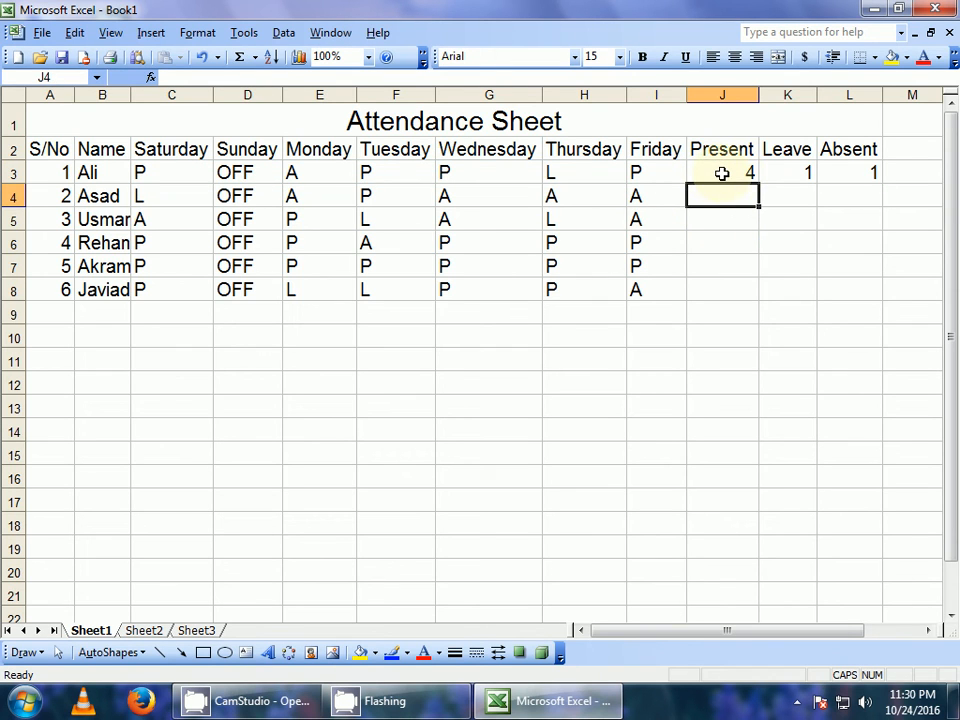
drag(722, 173, 834, 171)
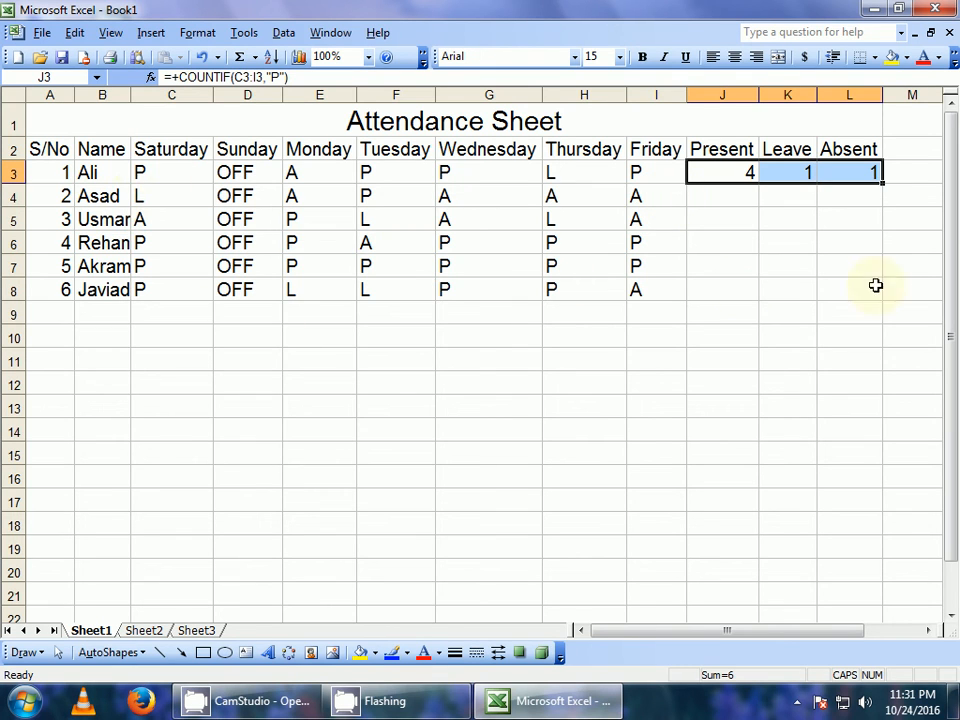
double_click(882, 184)
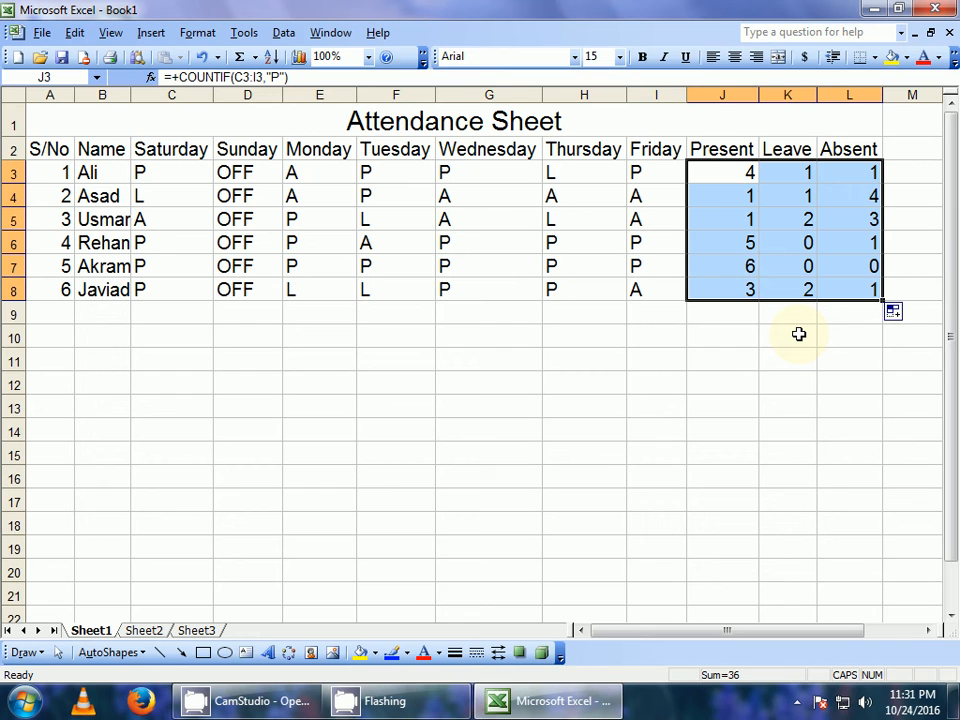
click(732, 380)
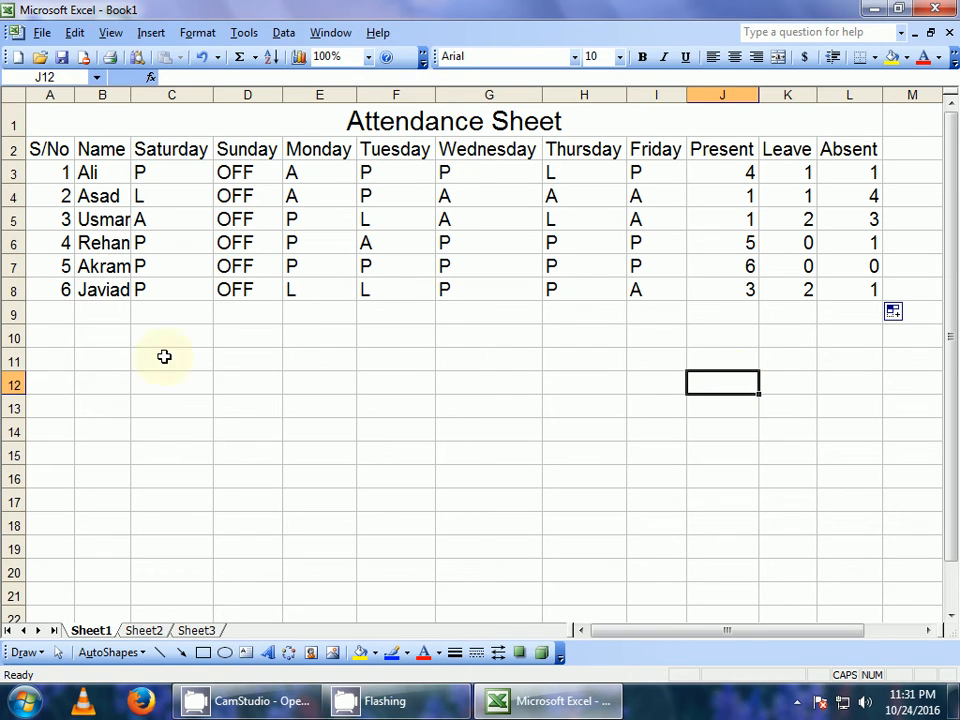
Step: Correct the spelling of the sixth person's name in B8 by moving the i behind the second a
click(148, 292)
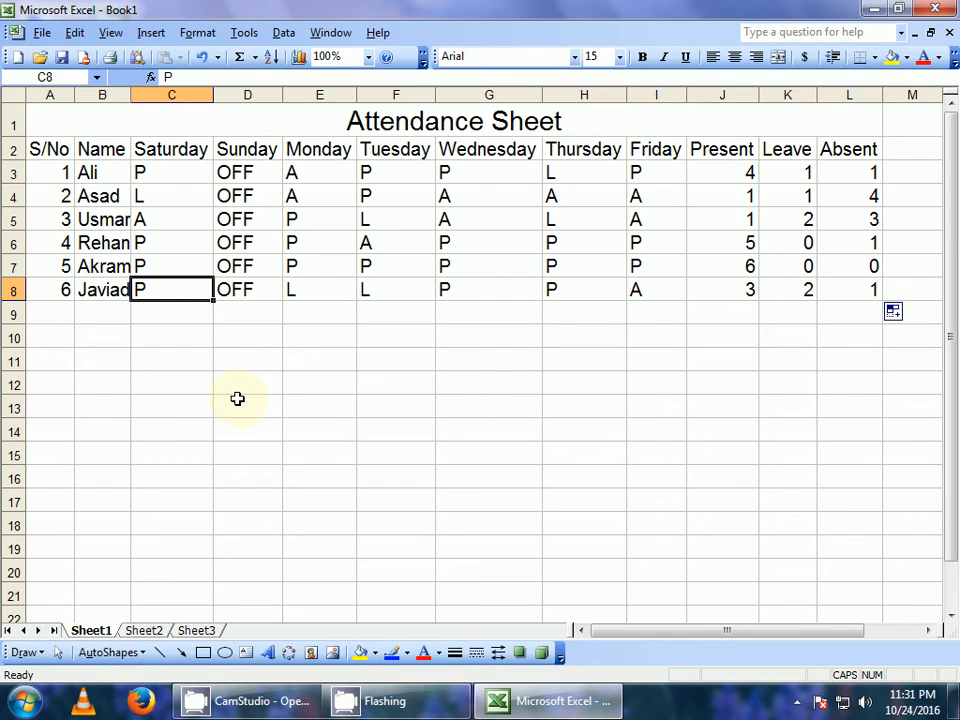
click(115, 287)
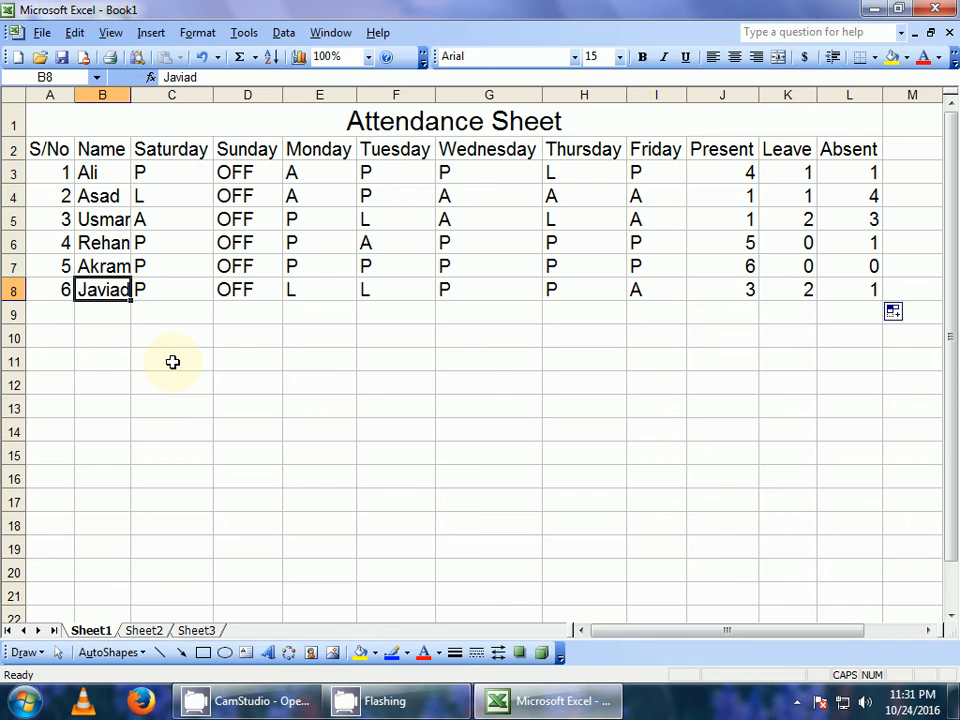
key(F2)
key(Left)
key(Left)
key(BackSpace)
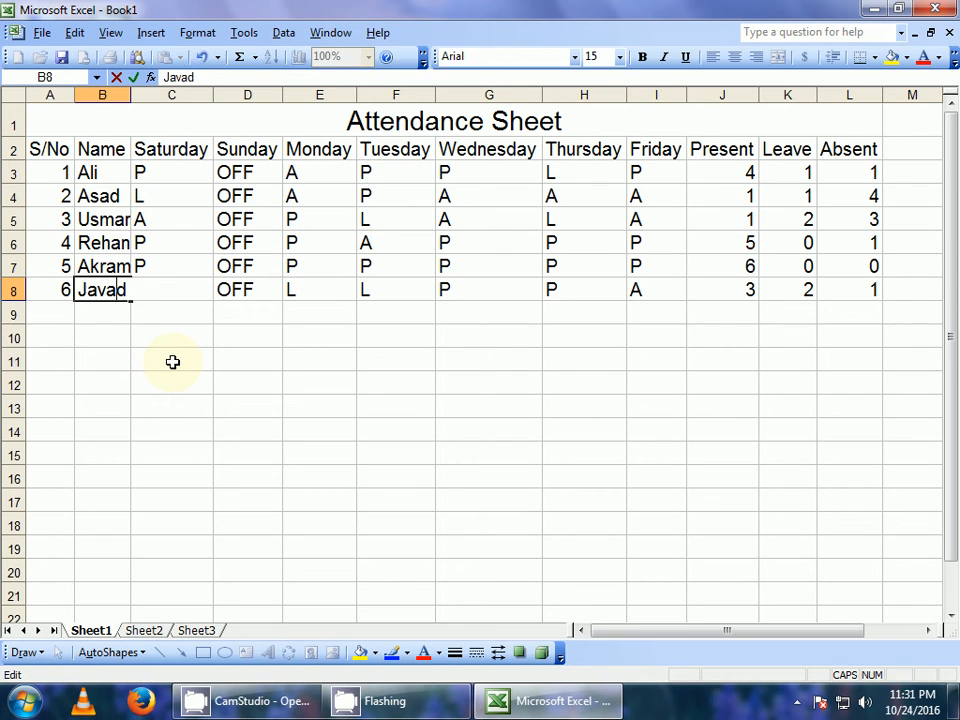
text(l)
key(Return)
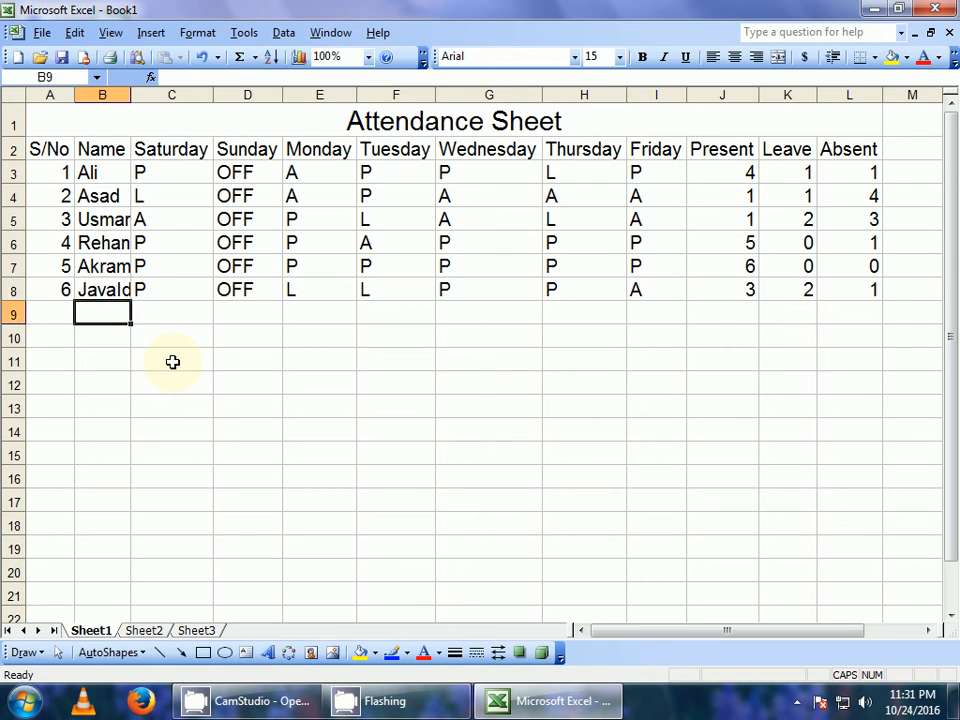
Step: Replace the capital I in the sixth person's name in B8 with a lowercase i
key(Up)
key(F2)
key(Left)
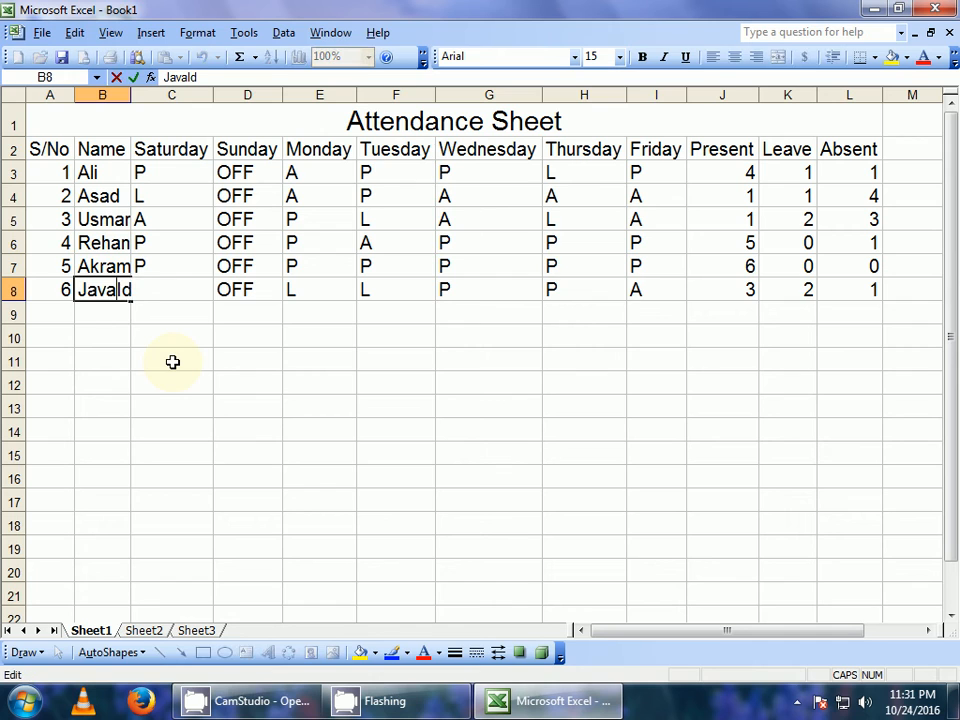
key(BackSpace)
text(i)
key(Return)
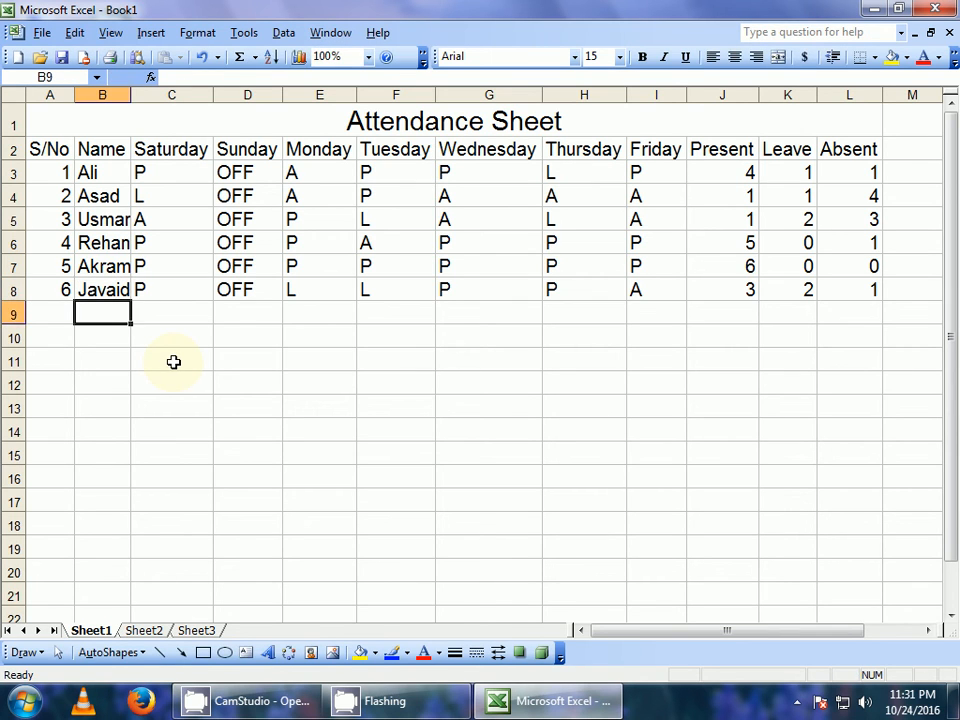
Step: Change the sixth person's Saturday mark in C8 to a capital A
click(162, 294)
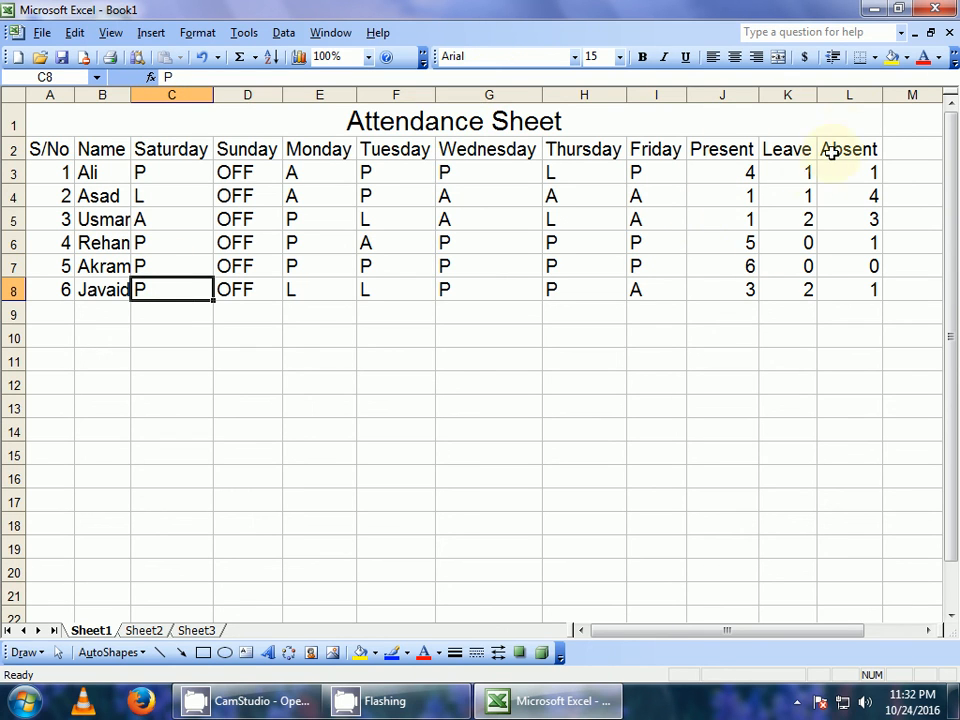
click(860, 290)
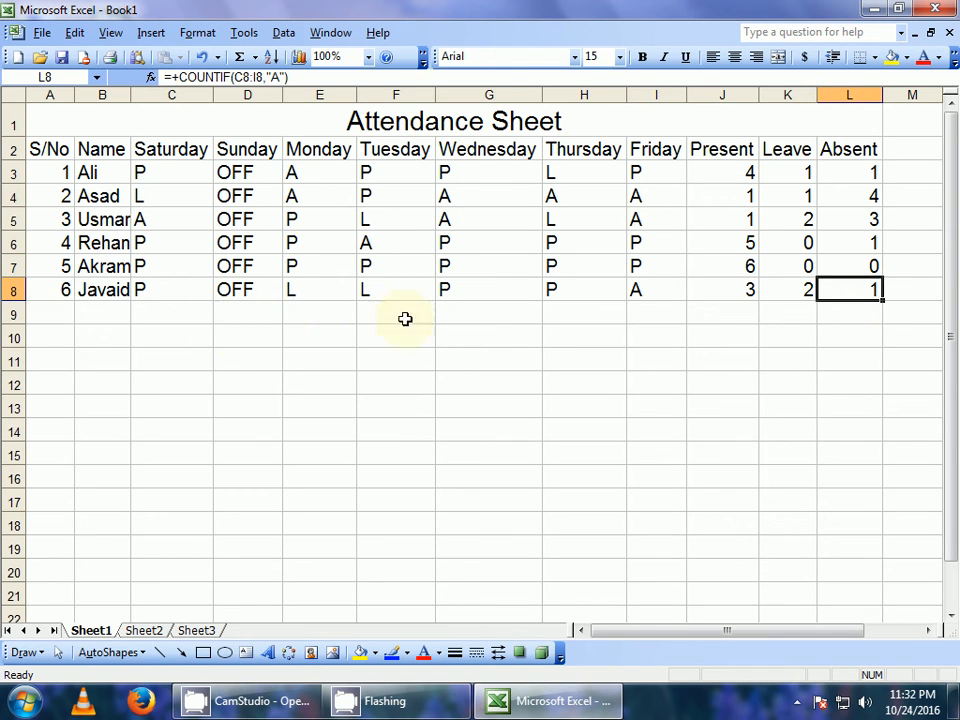
click(644, 290)
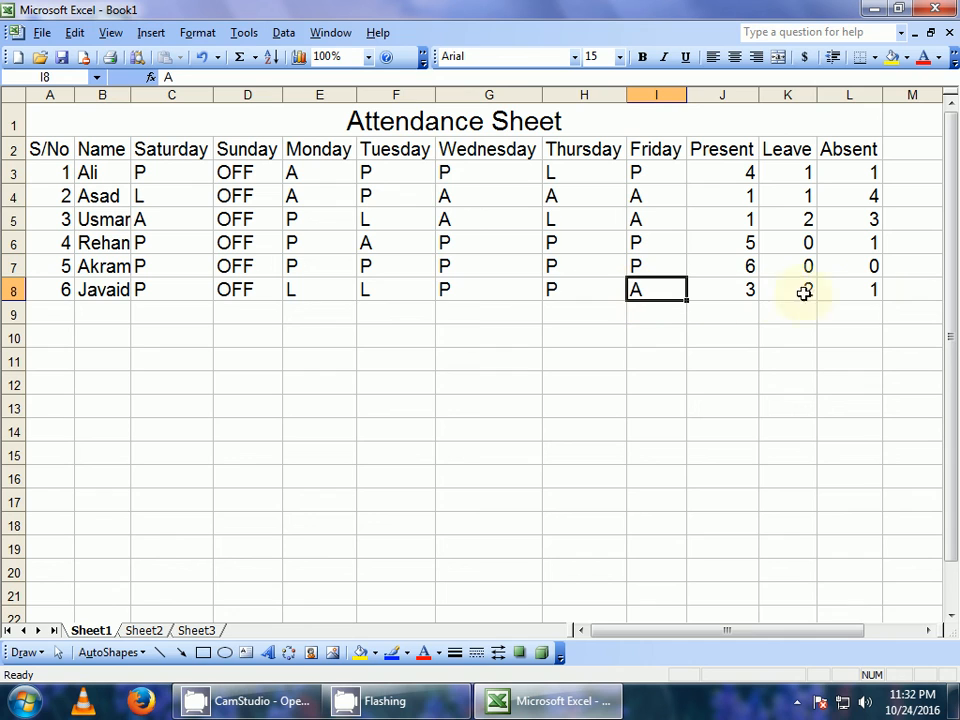
click(157, 293)
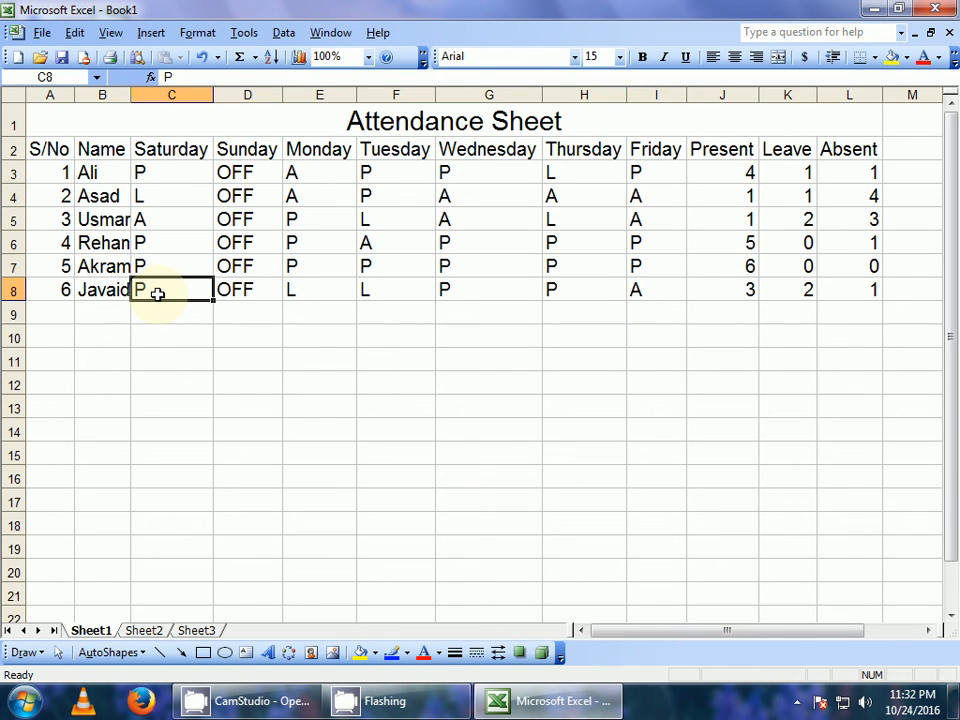
text(a)
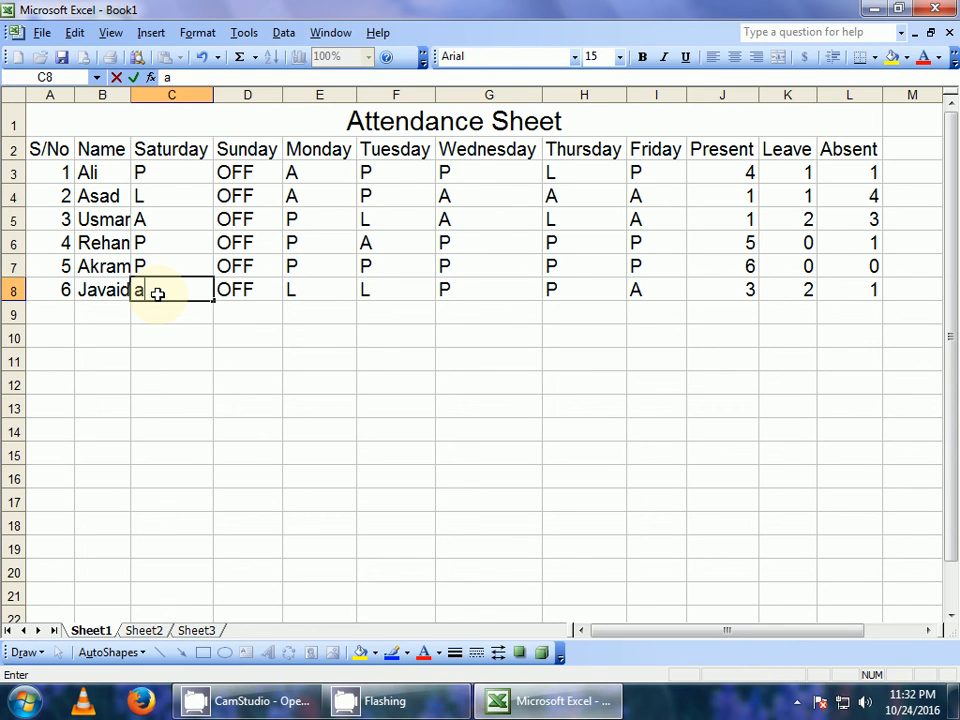
key(BackSpace)
text(A)
key(Return)
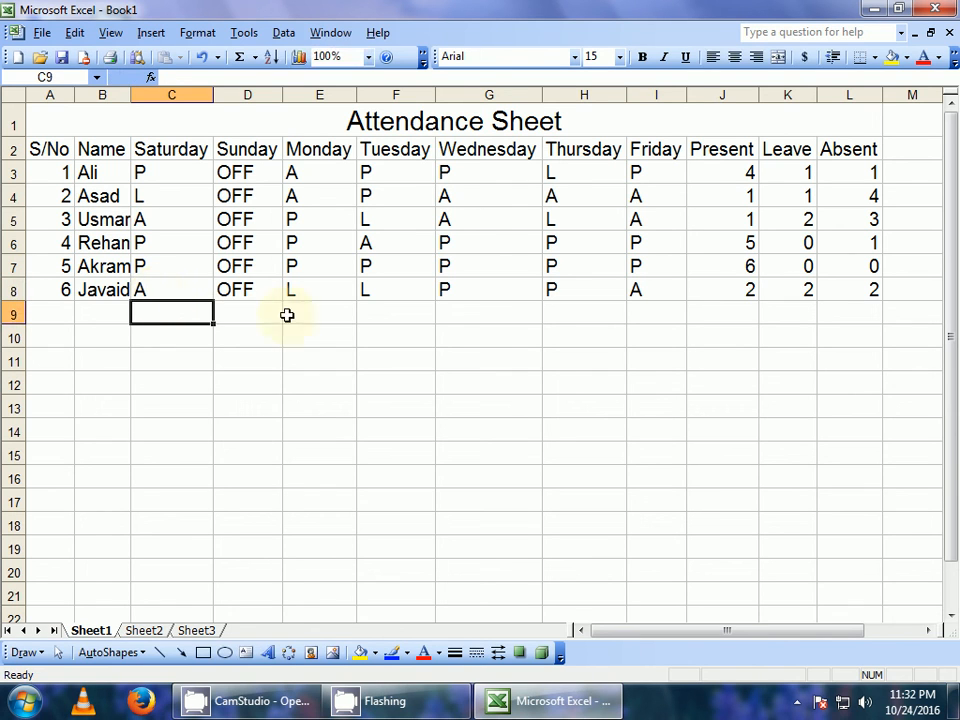
Step: Change the sixth person's Tuesday mark in F8 to a capital P
click(869, 291)
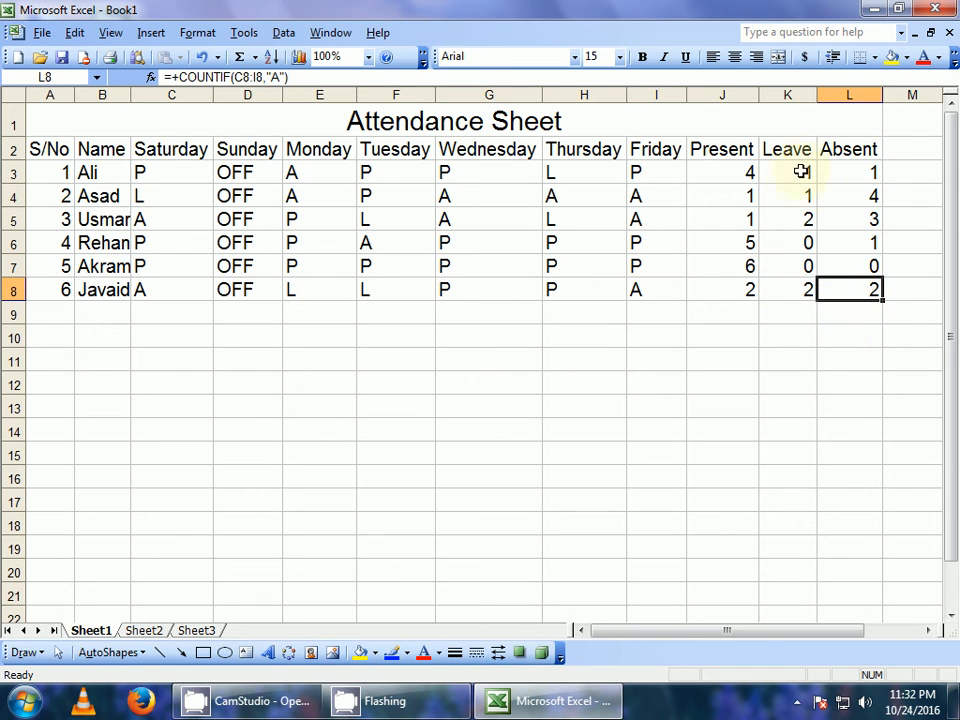
click(750, 289)
click(785, 291)
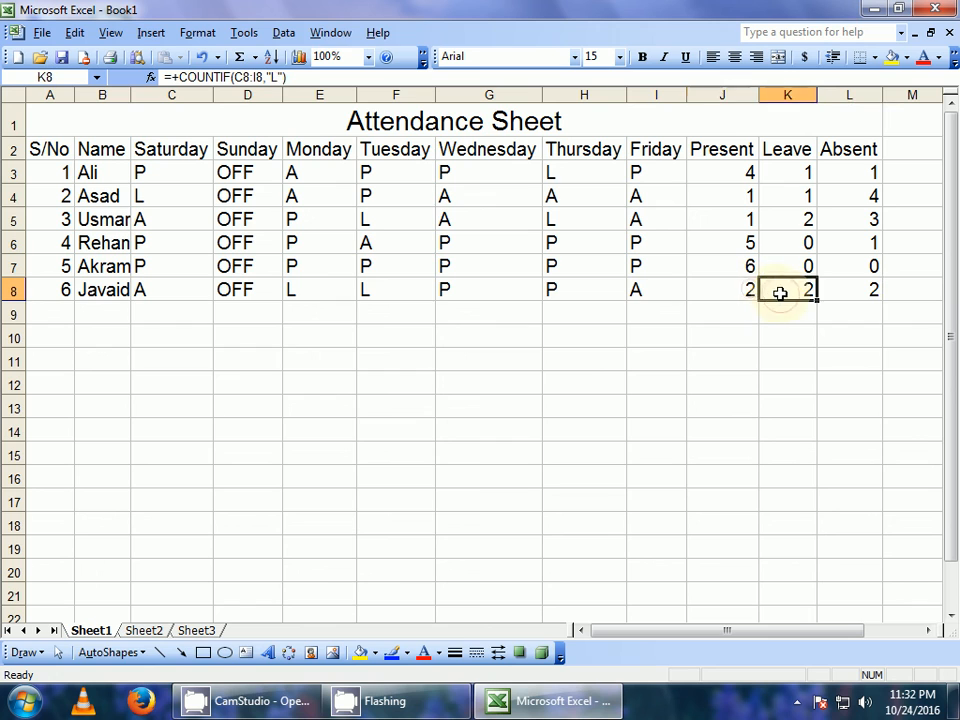
click(735, 292)
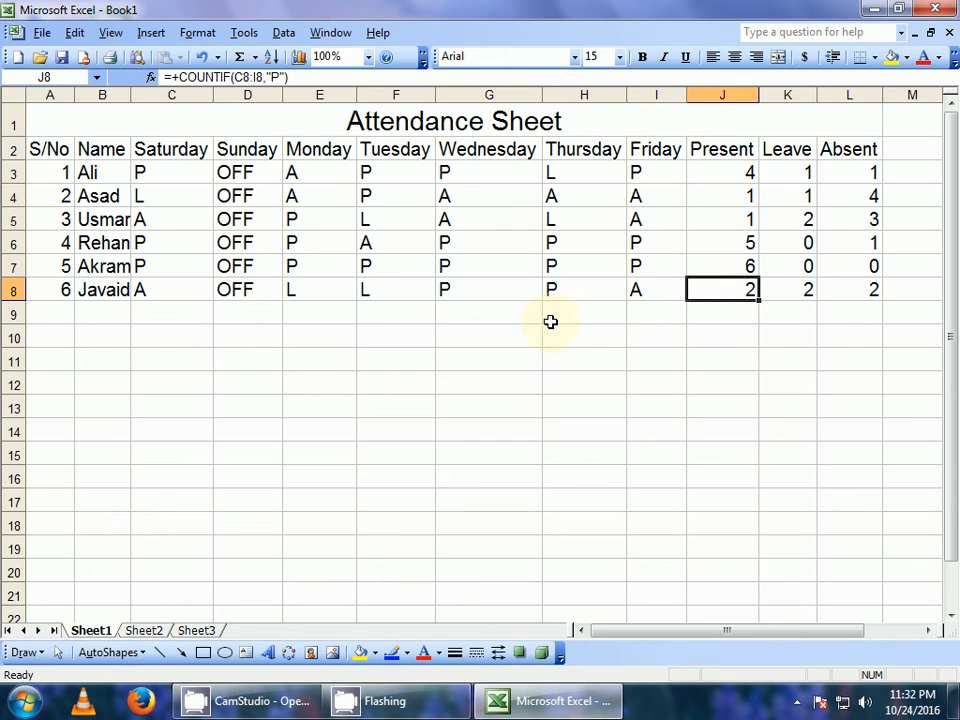
click(383, 292)
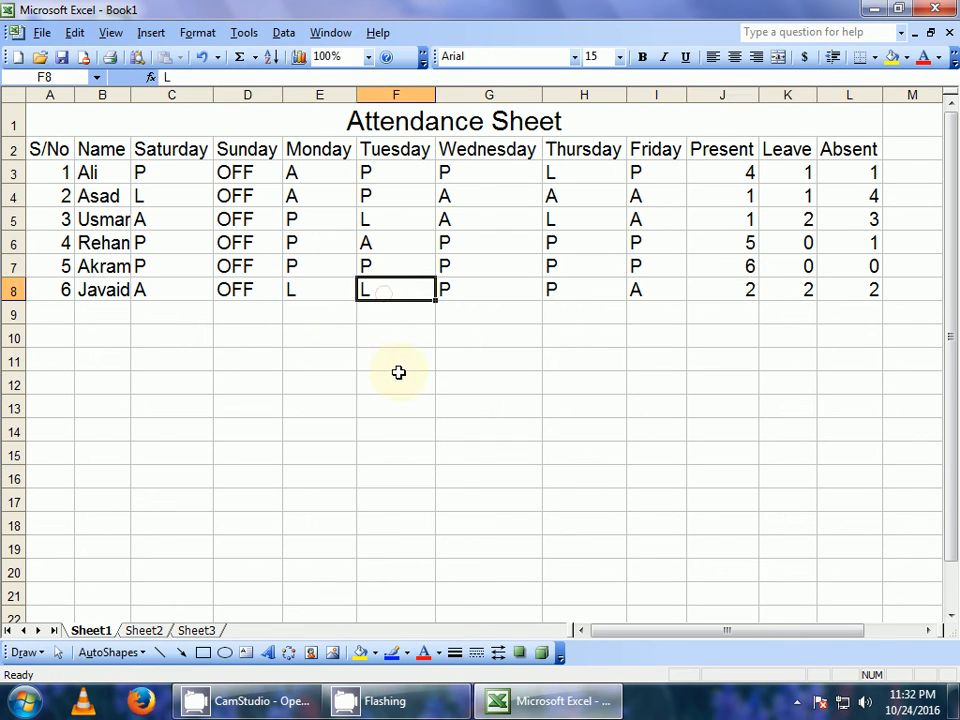
key(Caps_Lock)
text(P)
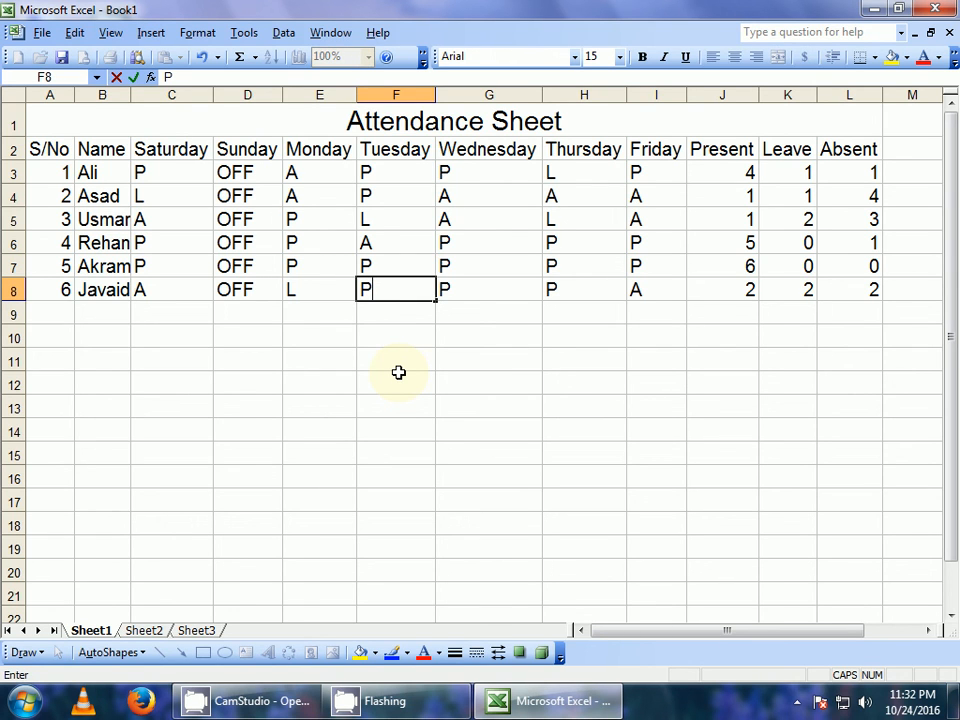
key(Return)
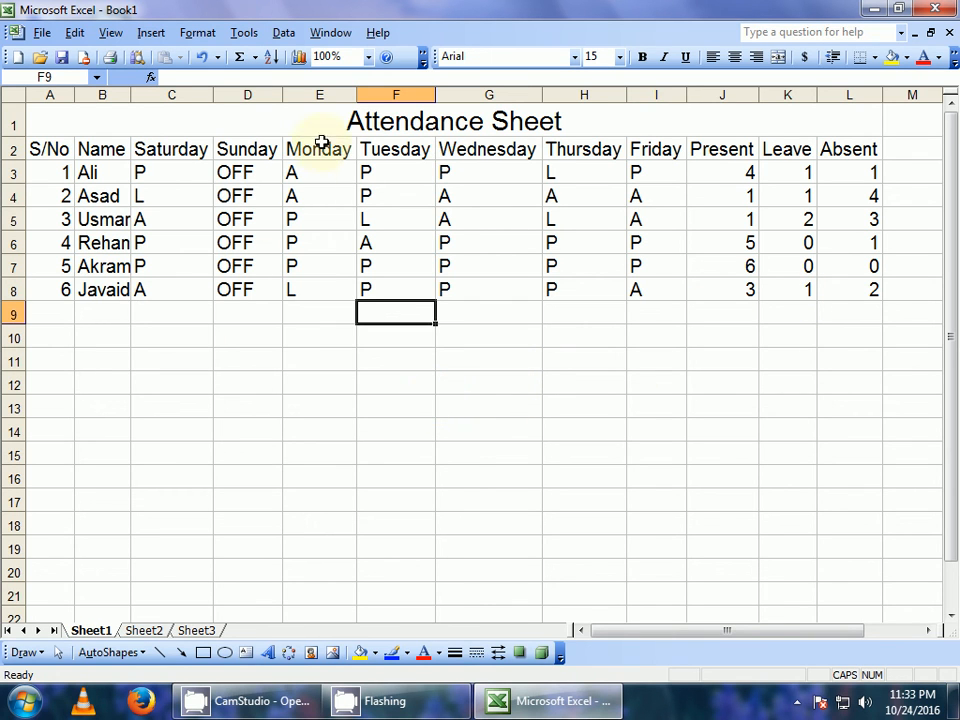
Step: Apply all borders to the whole attendance table, A1:L8
drag(332, 120, 314, 290)
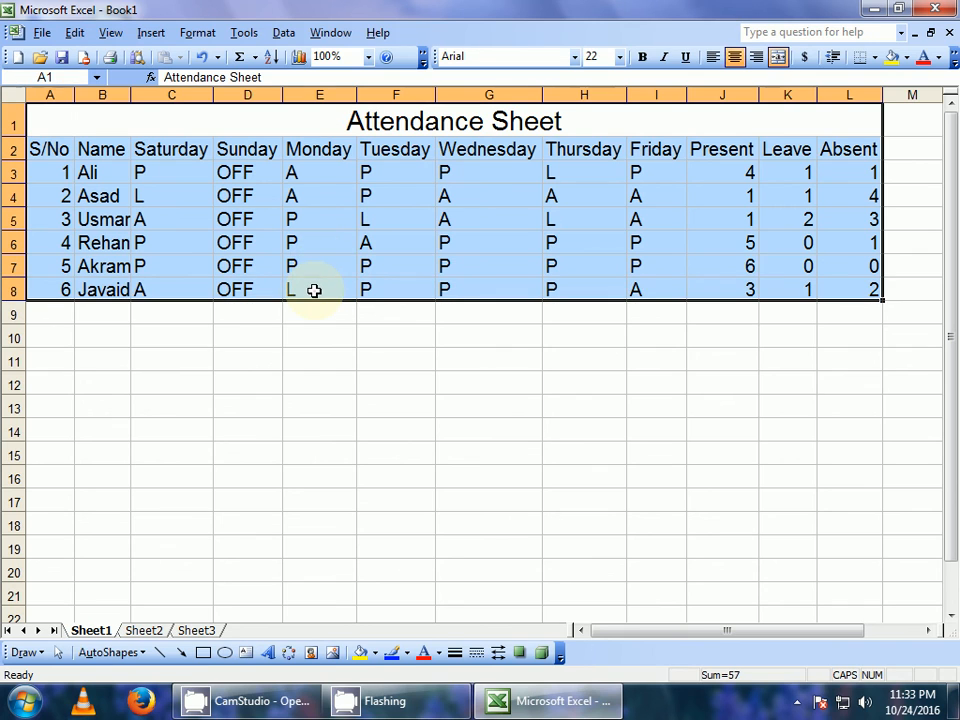
click(875, 58)
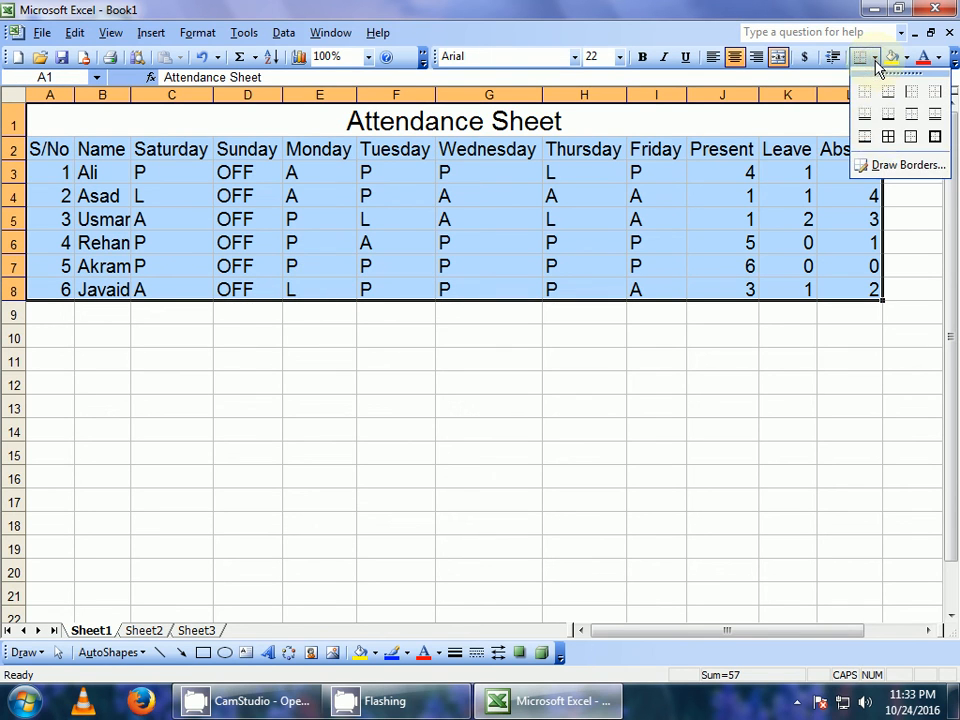
click(888, 140)
click(488, 430)
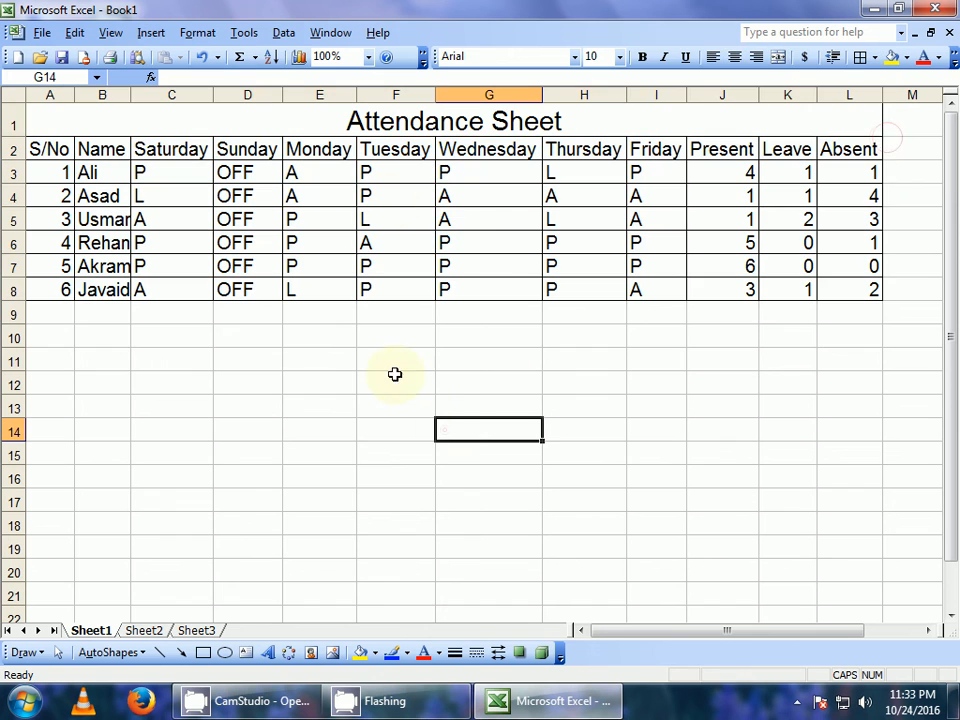
Step: Fill the merged Attendance Sheet title cell in row 1 with dark gray
click(398, 125)
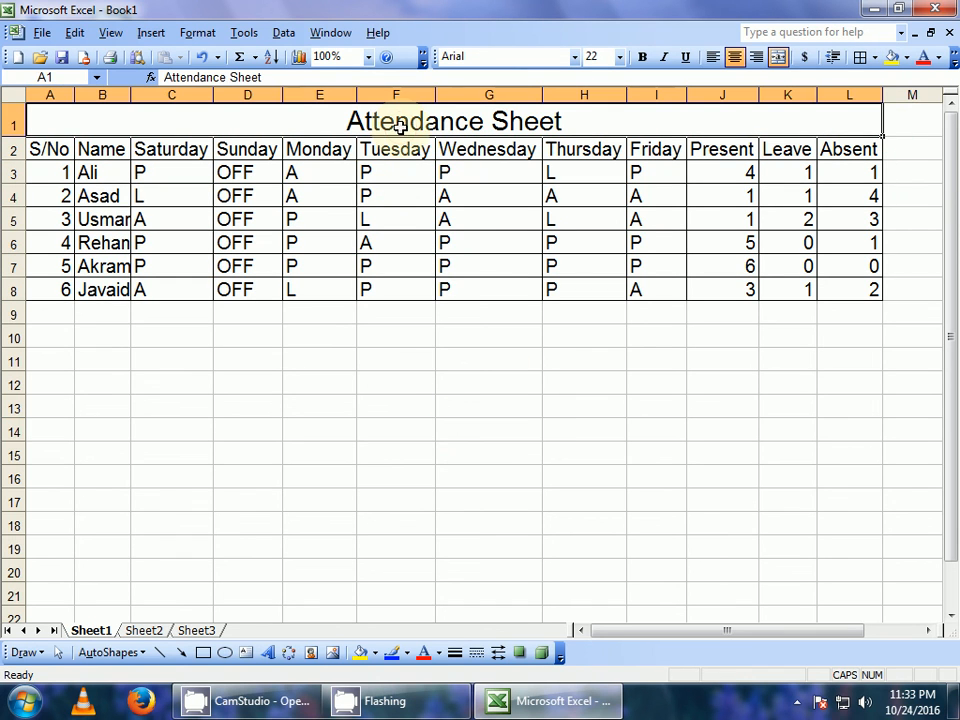
click(908, 58)
click(945, 132)
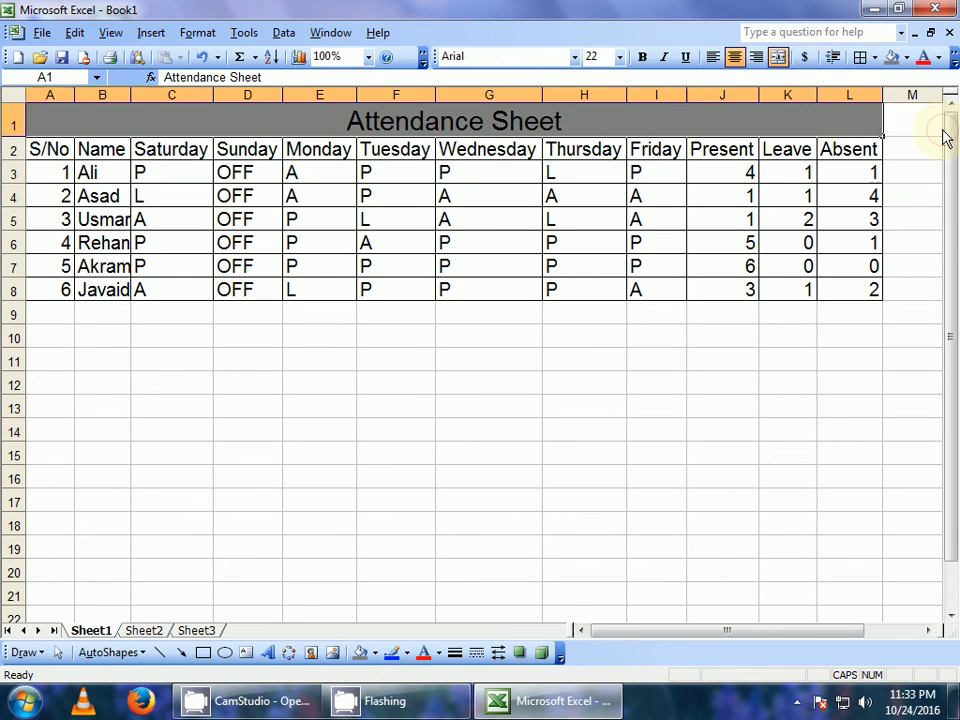
click(532, 381)
Step: Set the font color of the Attendance Sheet title in row 1 to white
click(423, 117)
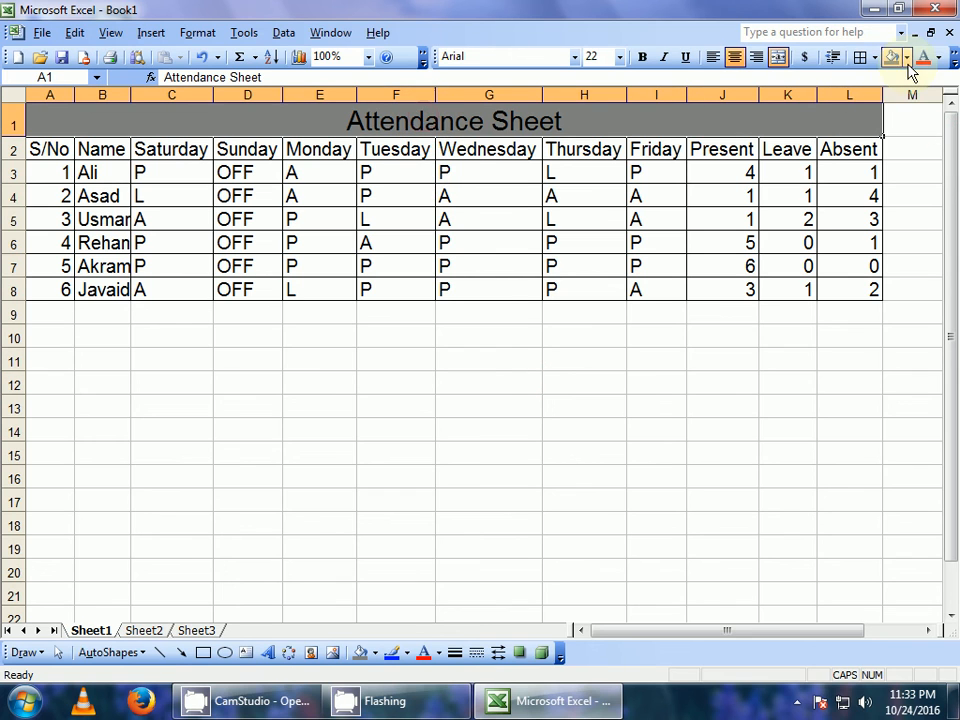
click(939, 58)
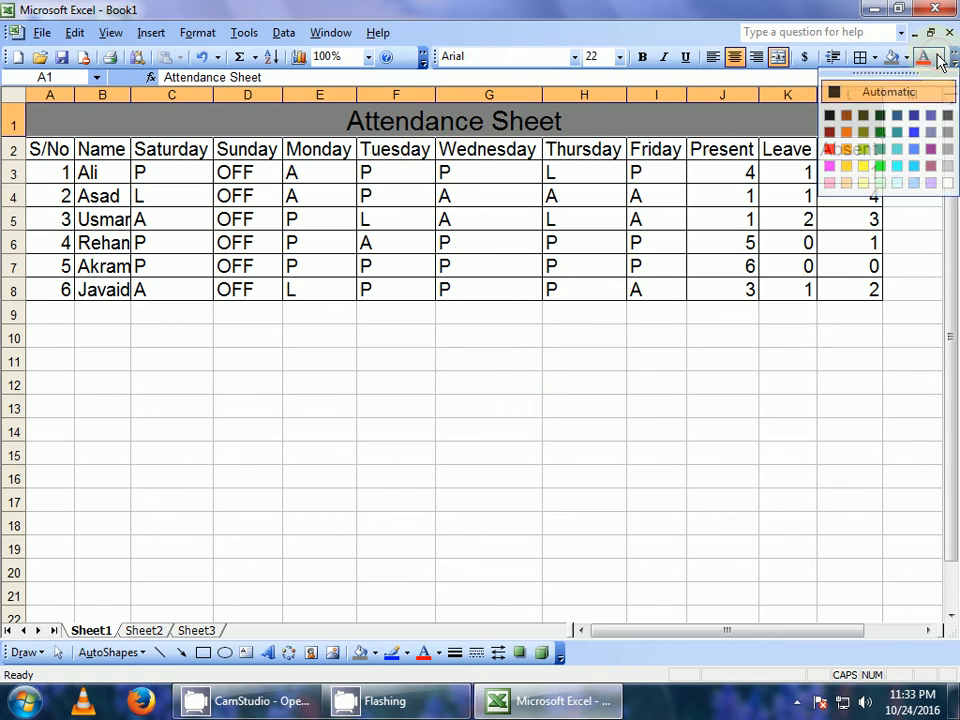
click(945, 183)
click(572, 405)
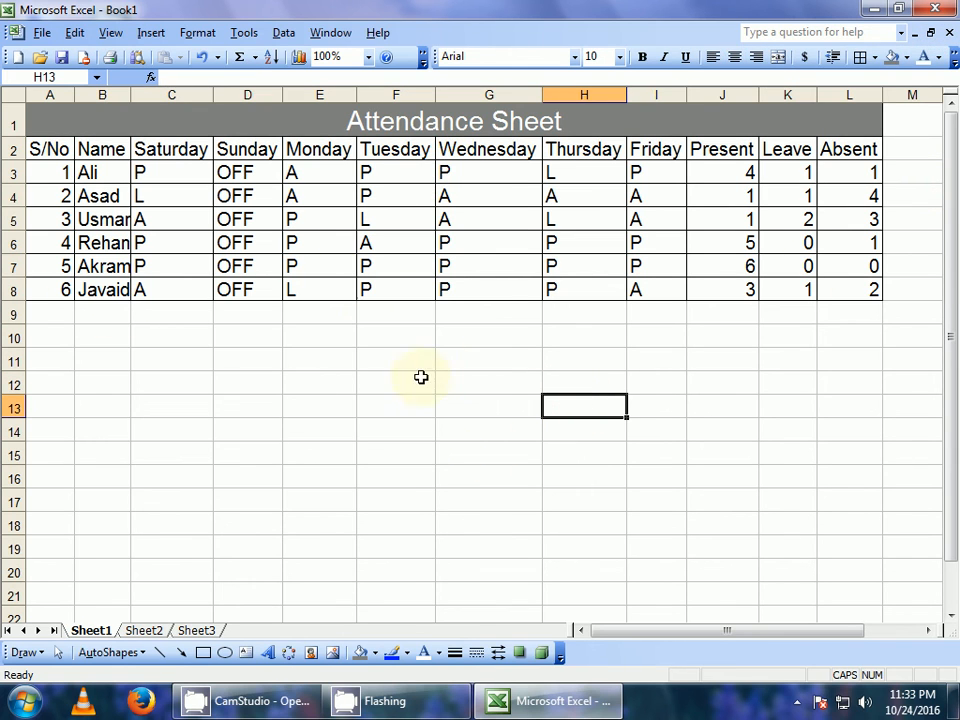
click(320, 386)
drag(248, 370, 588, 444)
click(688, 331)
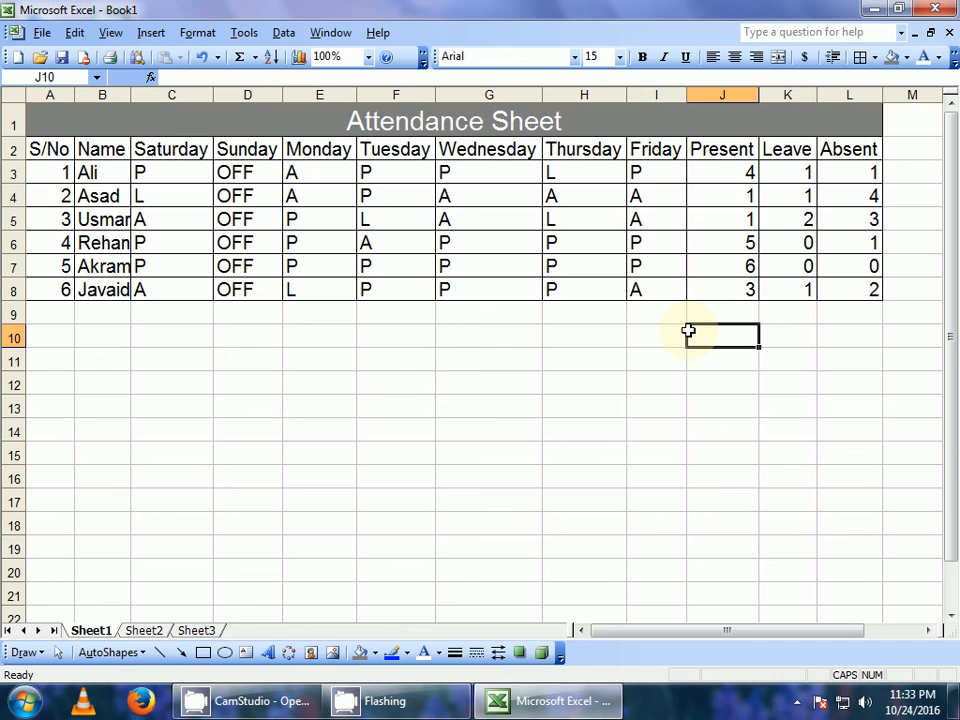
key(Down)
key(Down)
key(Left)
key(Left)
key(Left)
key(Left)
key(Left)
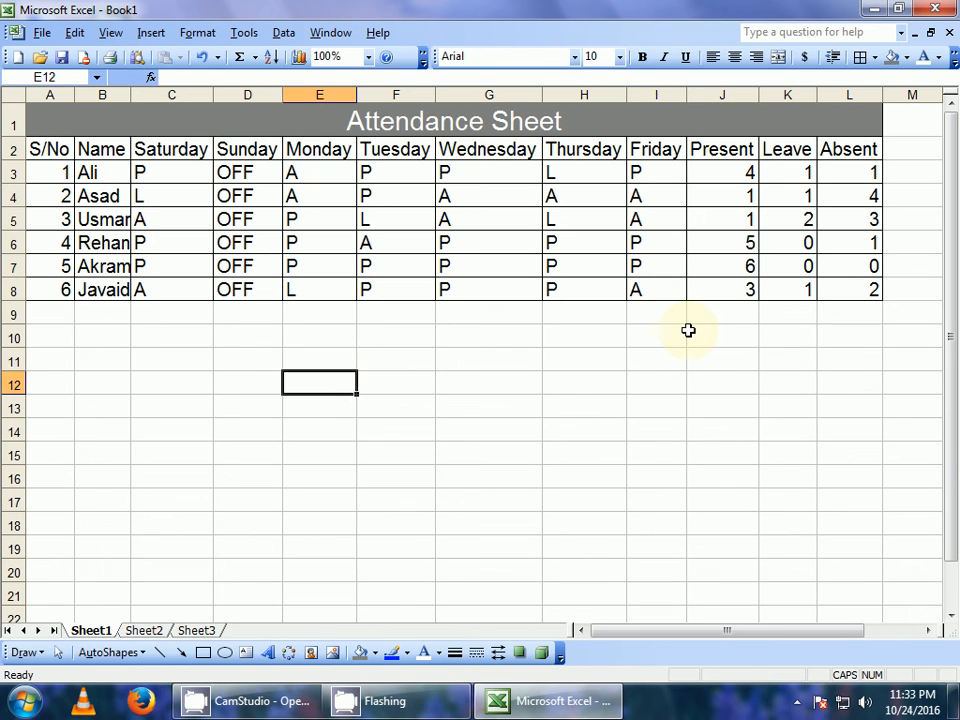
key(Down)
key(Left)
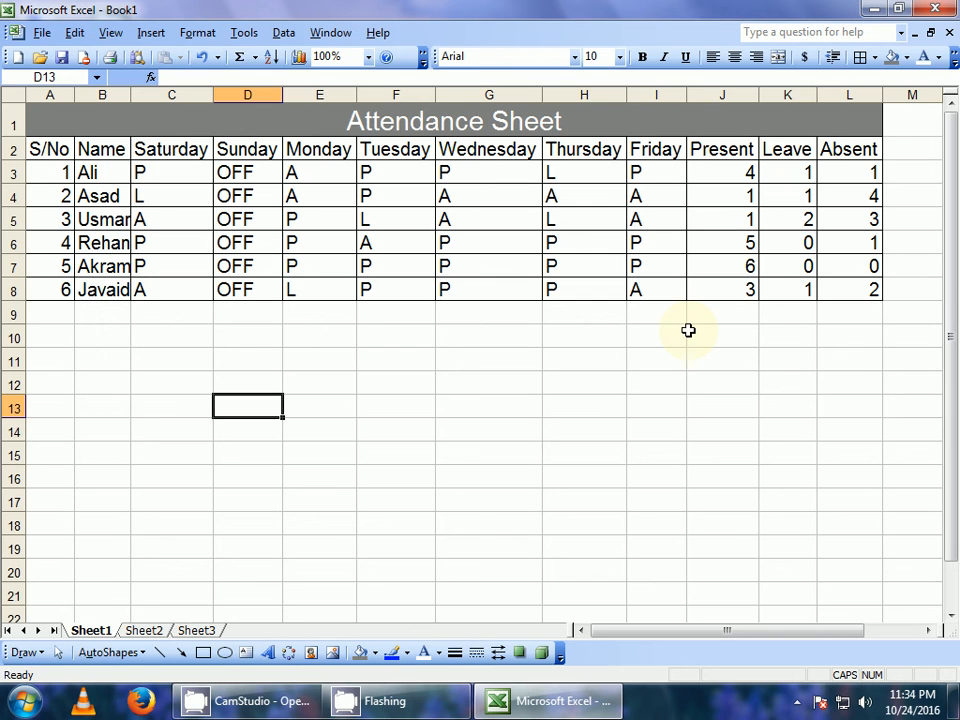
text(1)
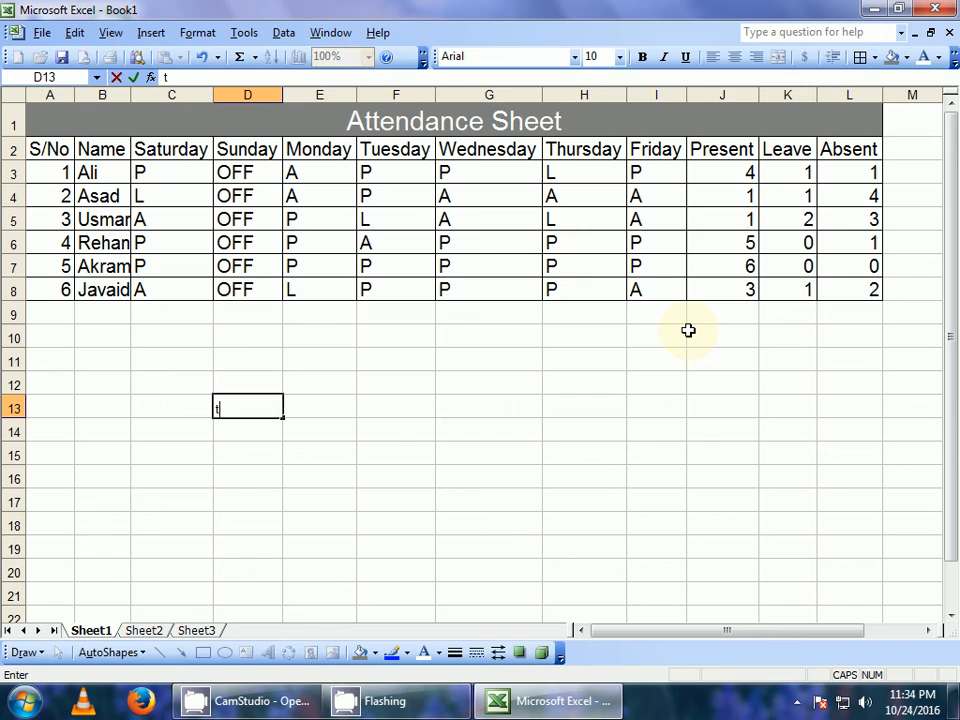
key(BackSpace)
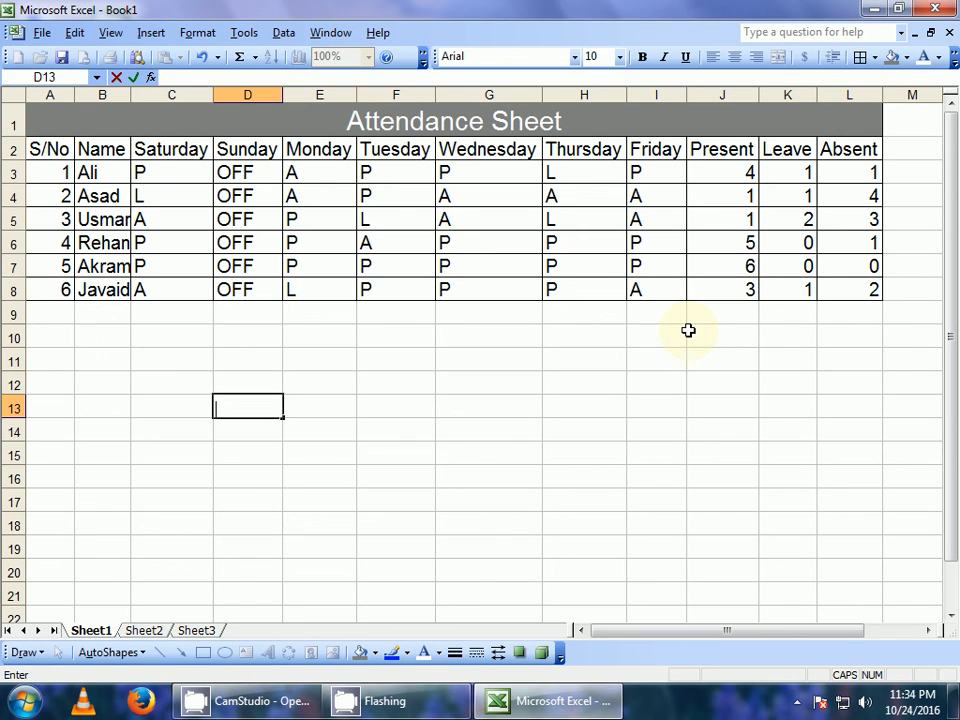